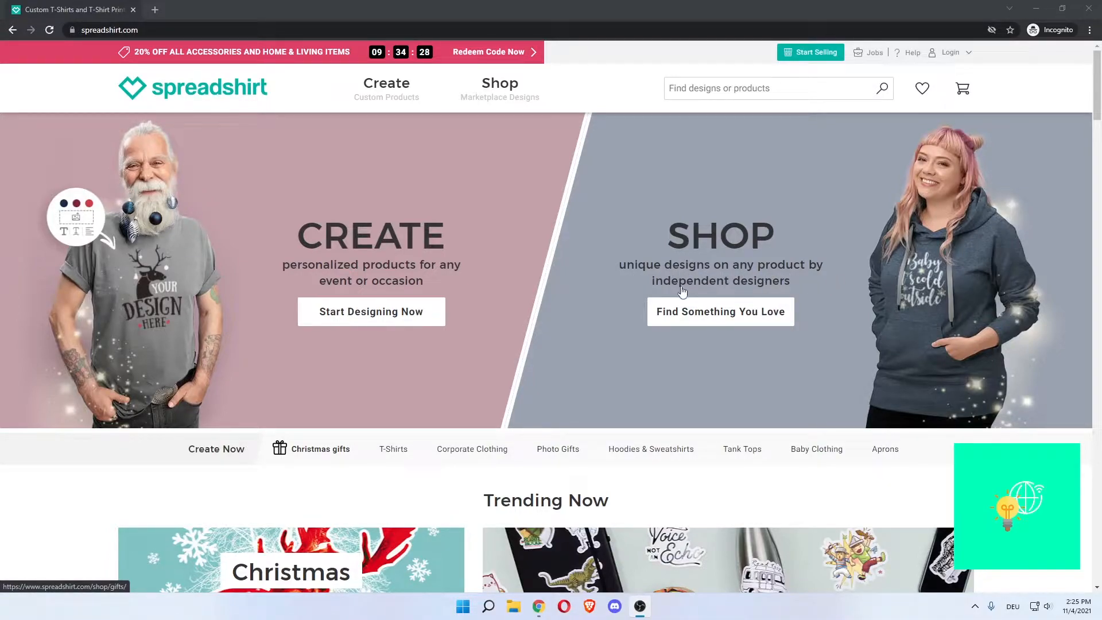
Step: Examine the Trending Now categories on the Spreadshirt homepage
{"action": "scroll", "coordinate": [399, 250], "scroll_direction": "down", "scroll_amount": 5}
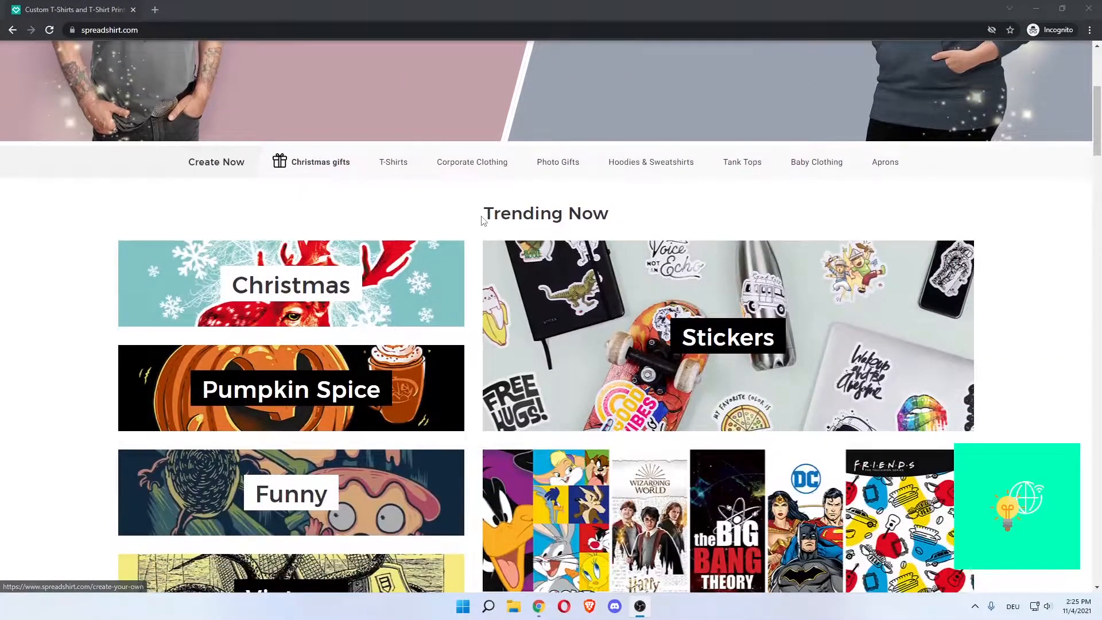
{"action": "left_click_drag", "start_coordinate": [482, 221], "coordinate": [618, 215]}
{"action": "left_click", "coordinate": [618, 215]}
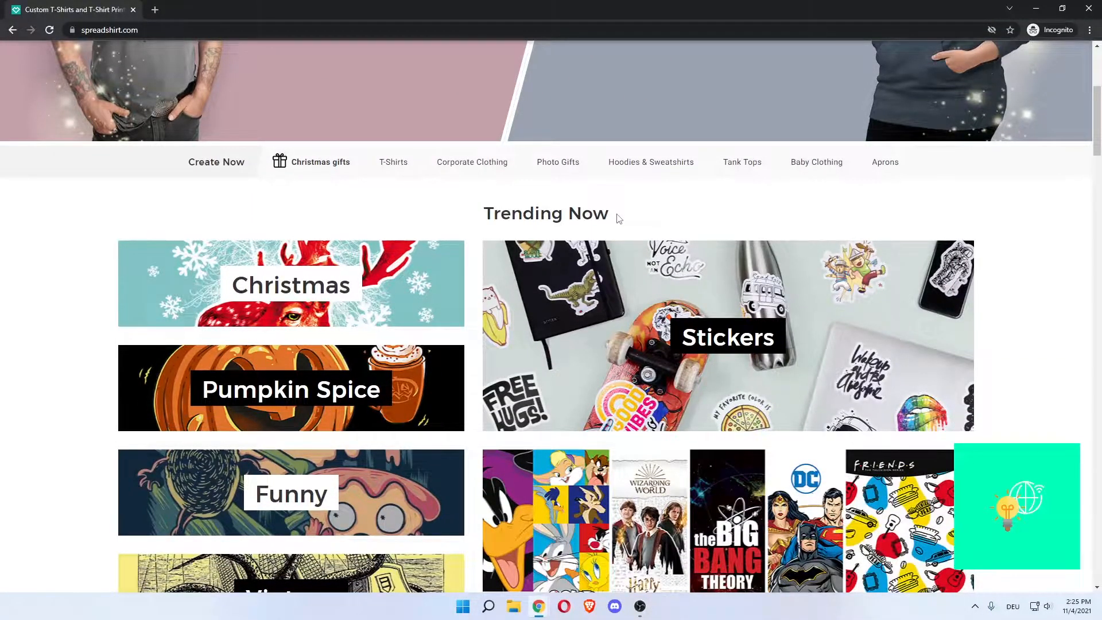
{"action": "scroll", "coordinate": [619, 218], "scroll_direction": "down", "scroll_amount": 1}
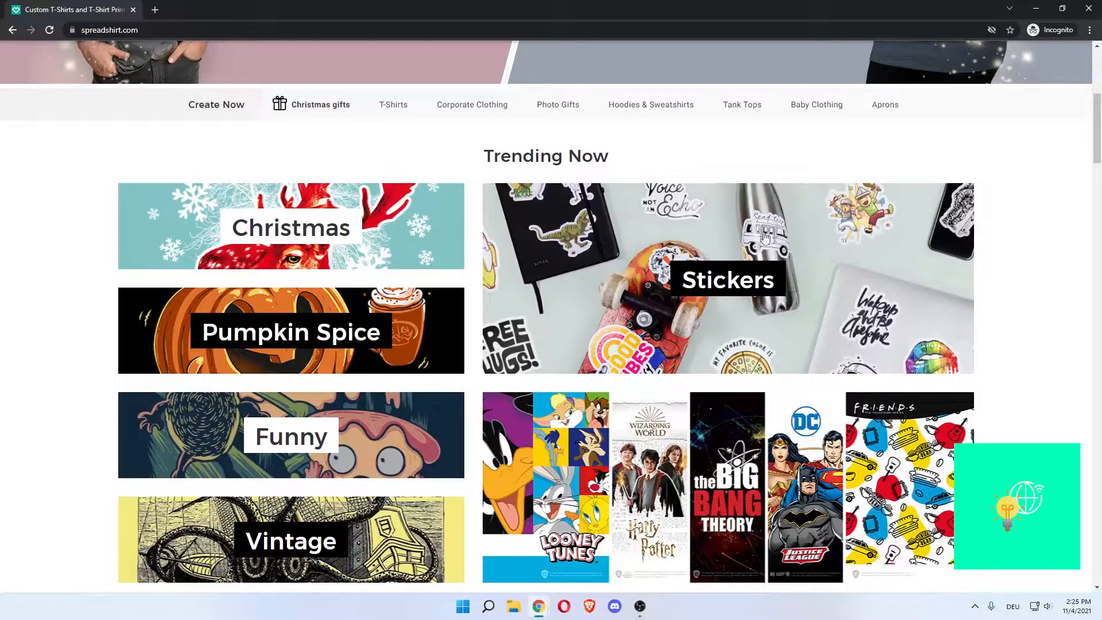
{"action": "scroll", "coordinate": [544, 517], "scroll_direction": "down", "scroll_amount": 1}
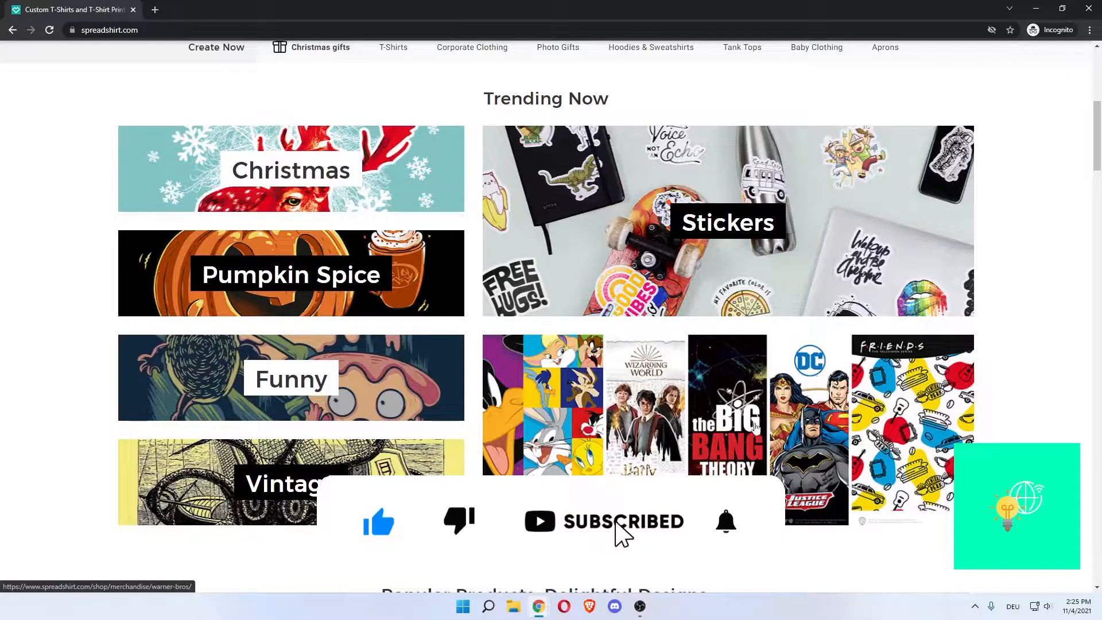
{"action": "scroll", "coordinate": [705, 423], "scroll_direction": "up", "scroll_amount": 1}
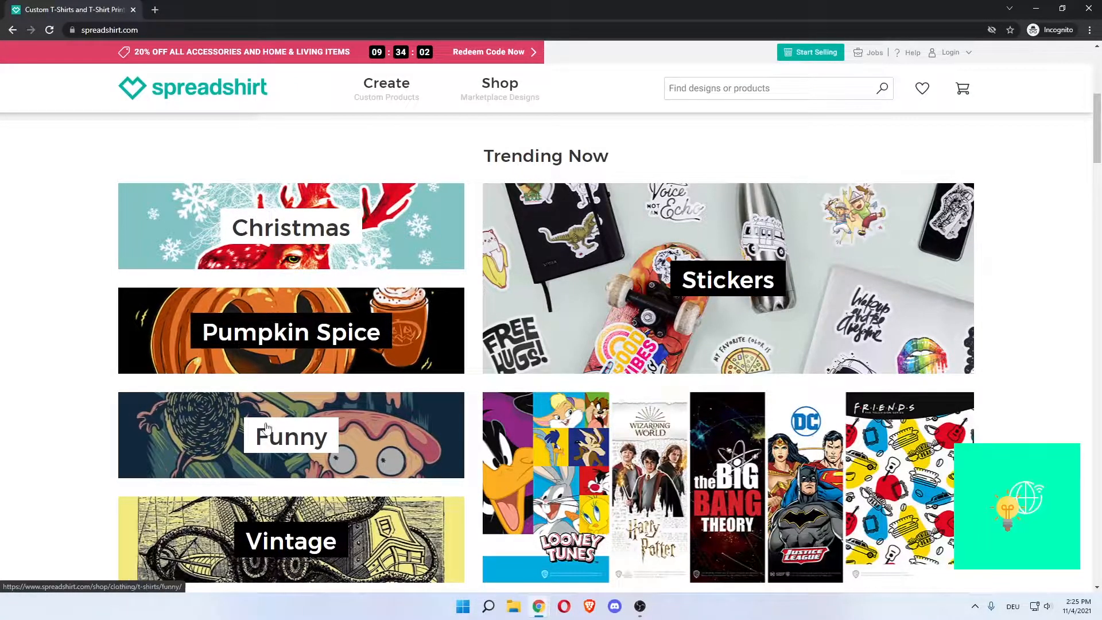
{"action": "scroll", "coordinate": [289, 501], "scroll_direction": "down", "scroll_amount": 1}
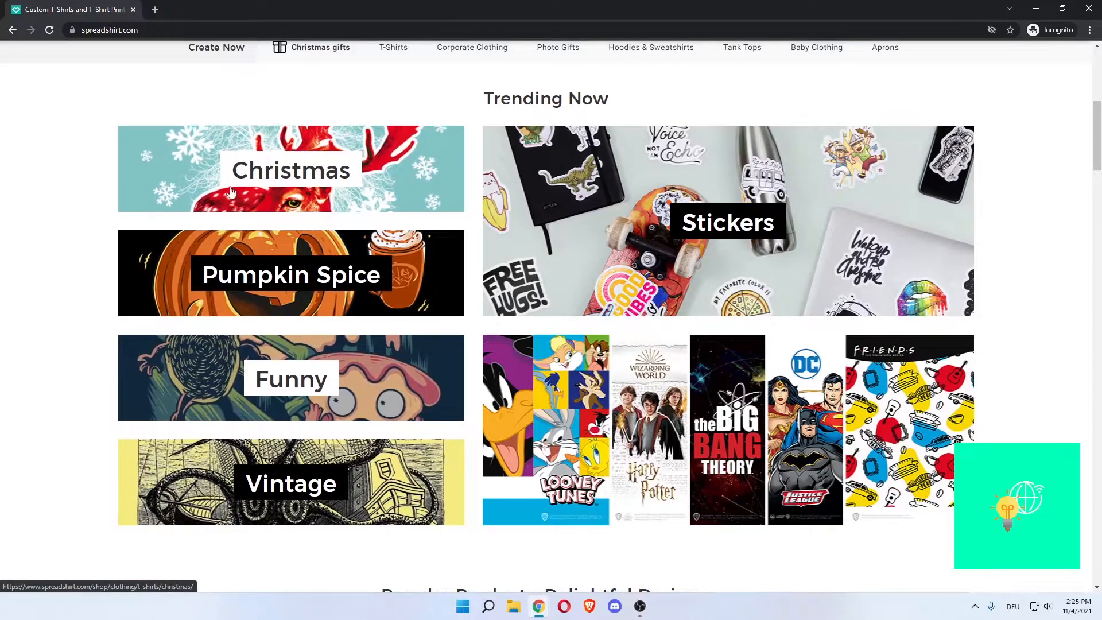
{"action": "scroll", "coordinate": [264, 346], "scroll_direction": "up", "scroll_amount": 1}
{"action": "left_click_drag", "start_coordinate": [482, 158], "coordinate": [594, 157]}
{"action": "left_click", "coordinate": [591, 160]}
{"action": "scroll", "coordinate": [254, 299], "scroll_direction": "down", "scroll_amount": 1}
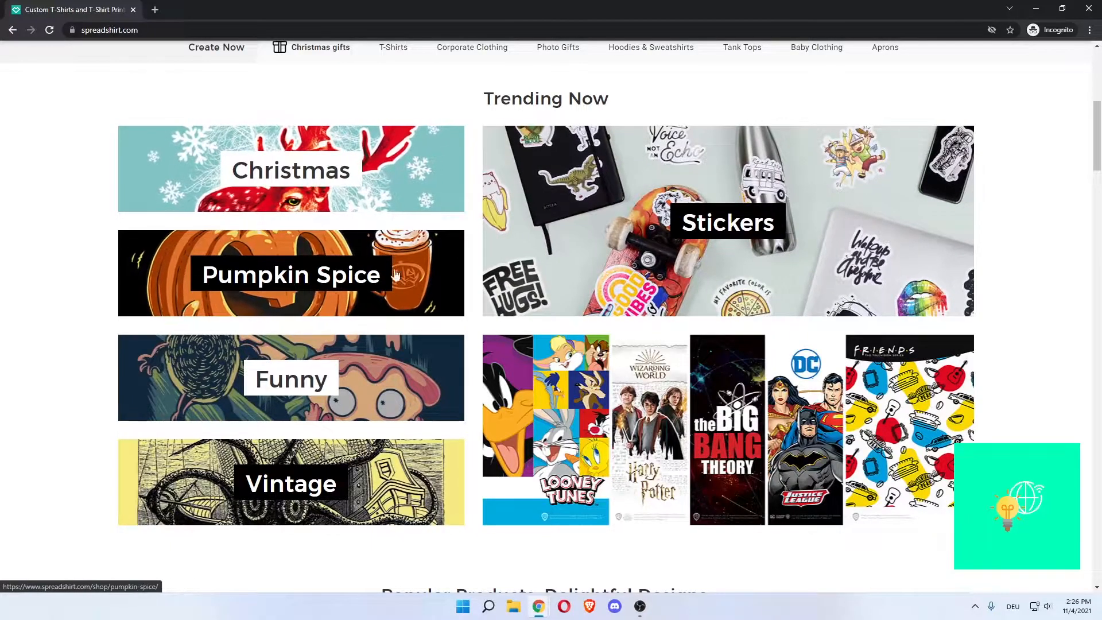
Step: Examine the Popular Products section of the homepage, including T-shirts, hoodies, mugs, posters and bags
{"action": "scroll", "coordinate": [476, 279], "scroll_direction": "down", "scroll_amount": 7}
{"action": "scroll", "coordinate": [476, 279], "scroll_direction": "down", "scroll_amount": 1}
{"action": "left_click_drag", "start_coordinate": [381, 136], "coordinate": [416, 134]}
{"action": "left_click", "coordinate": [537, 127]}
{"action": "left_click", "coordinate": [415, 136]}
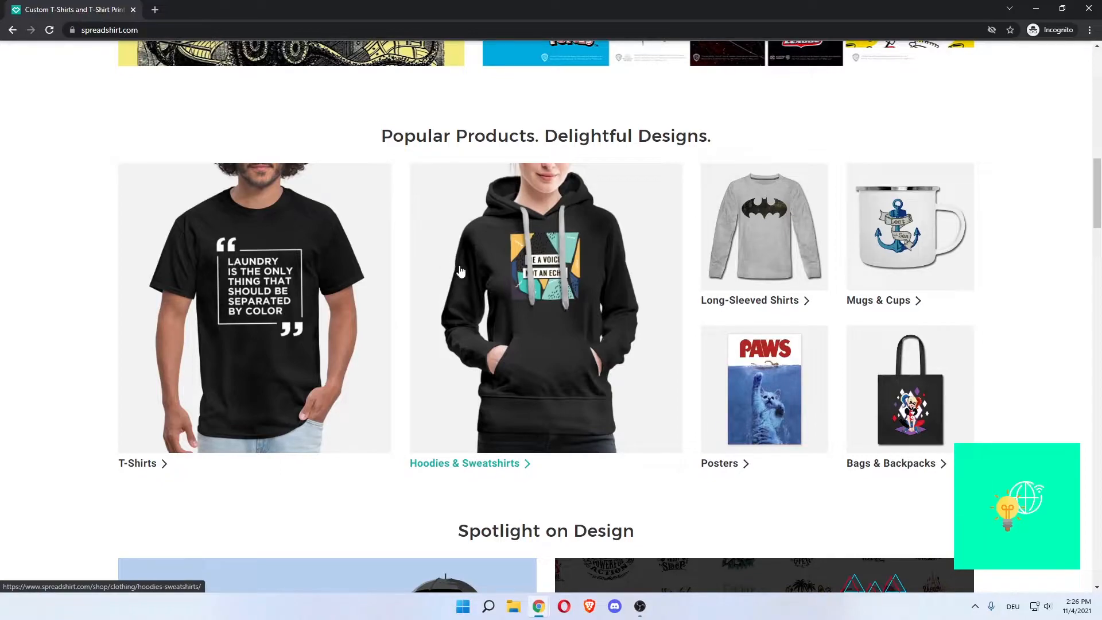
Step: Look through the rest of the homepage and read the Two-Day Print-on-Demand offer in the Shopify section
{"action": "scroll", "coordinate": [463, 272], "scroll_direction": "down", "scroll_amount": 8}
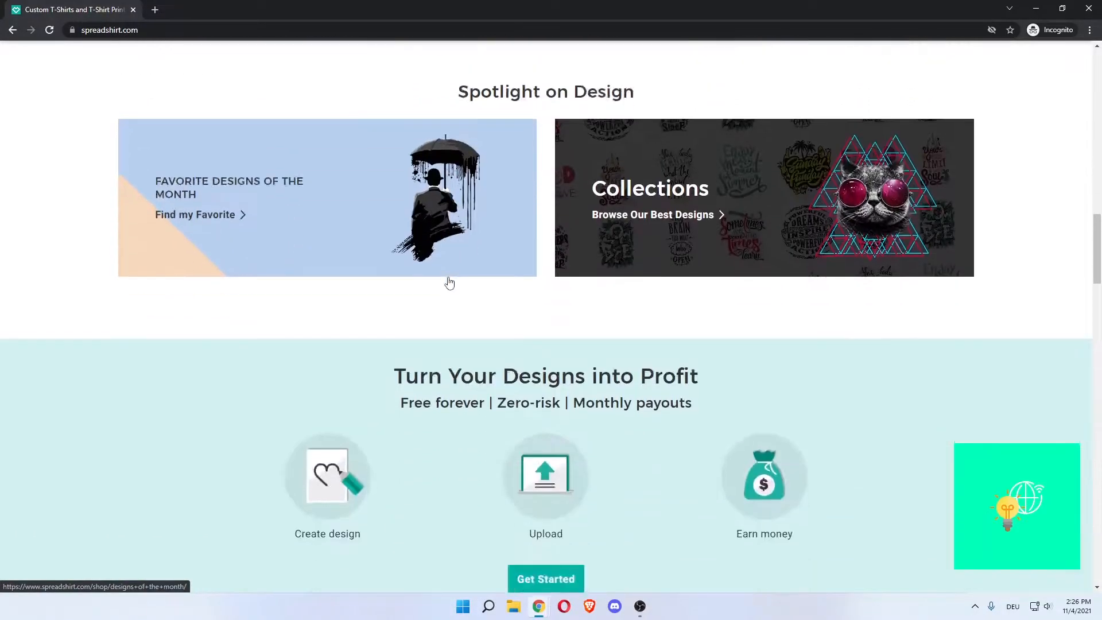
{"action": "scroll", "coordinate": [431, 281], "scroll_direction": "down", "scroll_amount": 20}
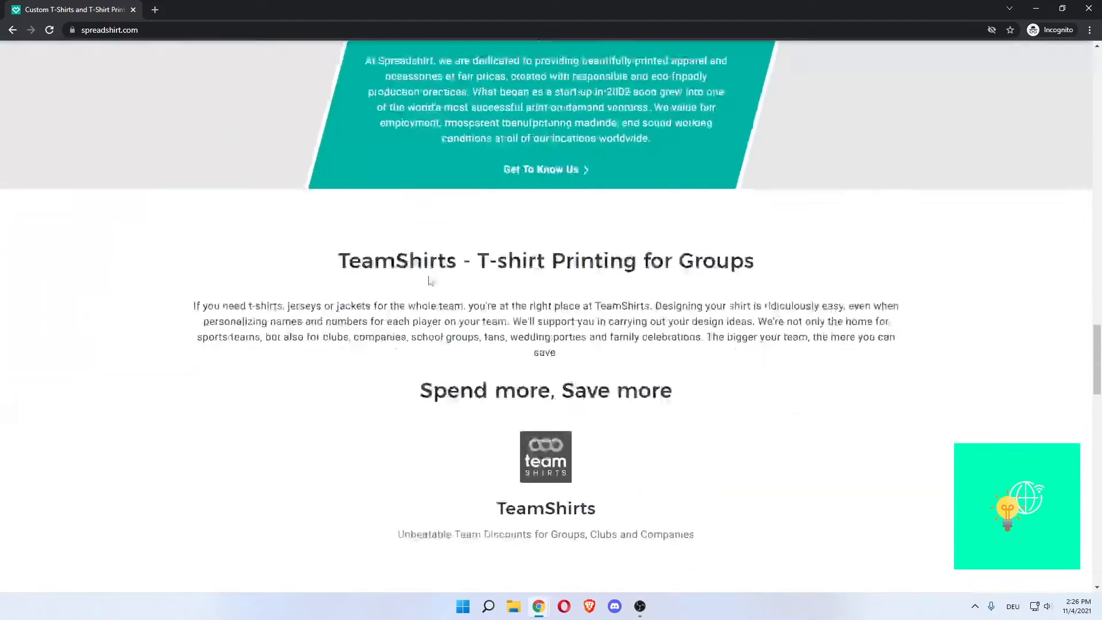
{"action": "scroll", "coordinate": [430, 281], "scroll_direction": "down", "scroll_amount": 10}
{"action": "scroll", "coordinate": [431, 281], "scroll_direction": "up", "scroll_amount": 3}
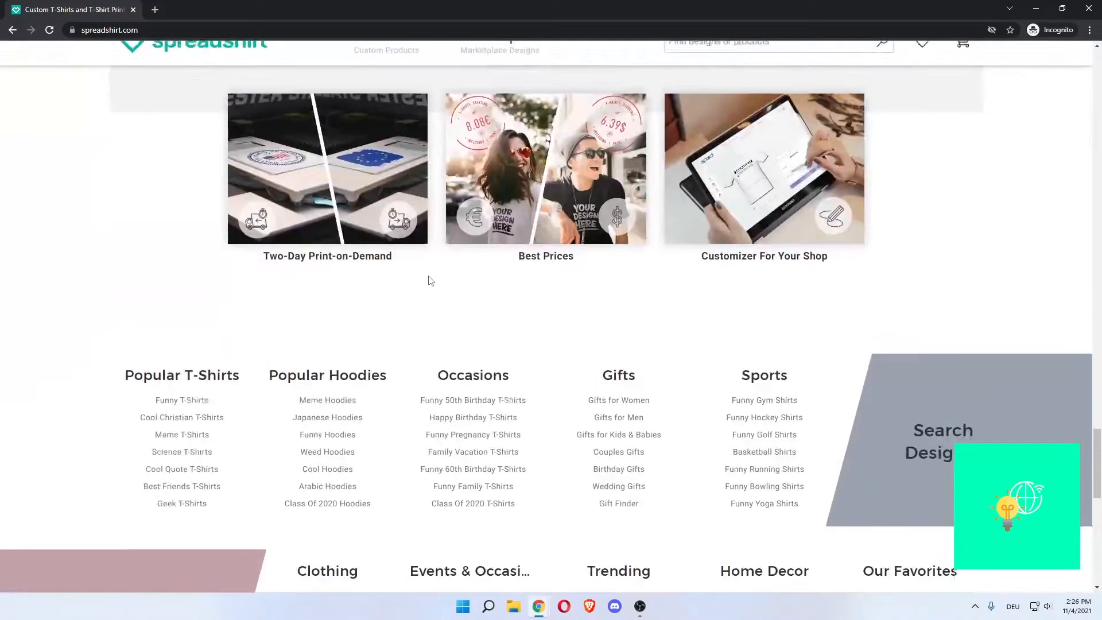
{"action": "left_click_drag", "start_coordinate": [264, 393], "coordinate": [332, 394]}
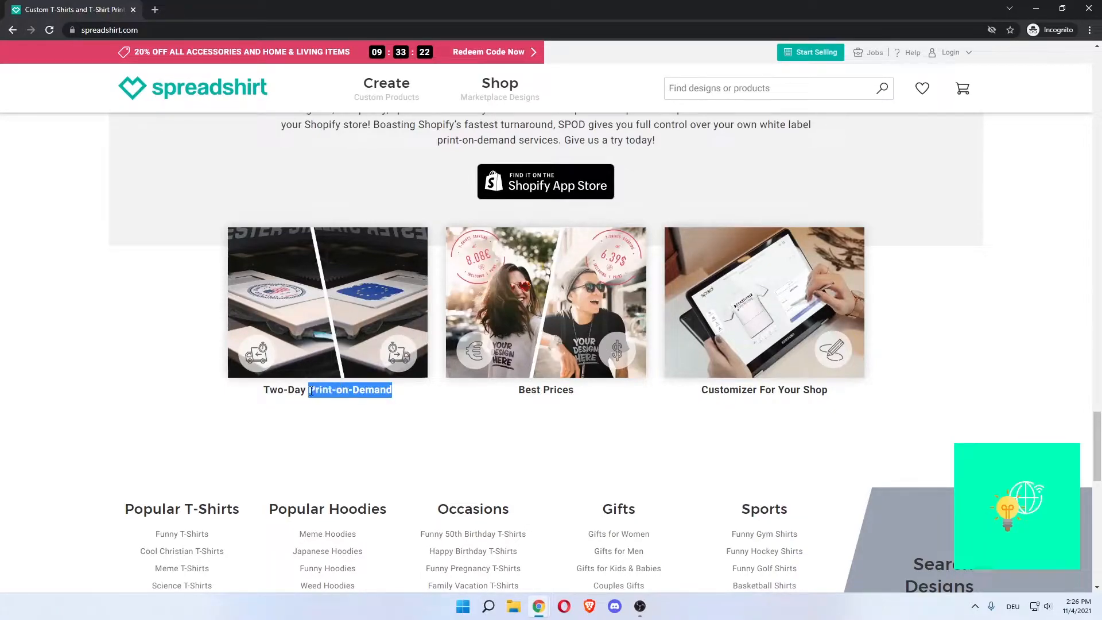
{"action": "left_click", "coordinate": [310, 411]}
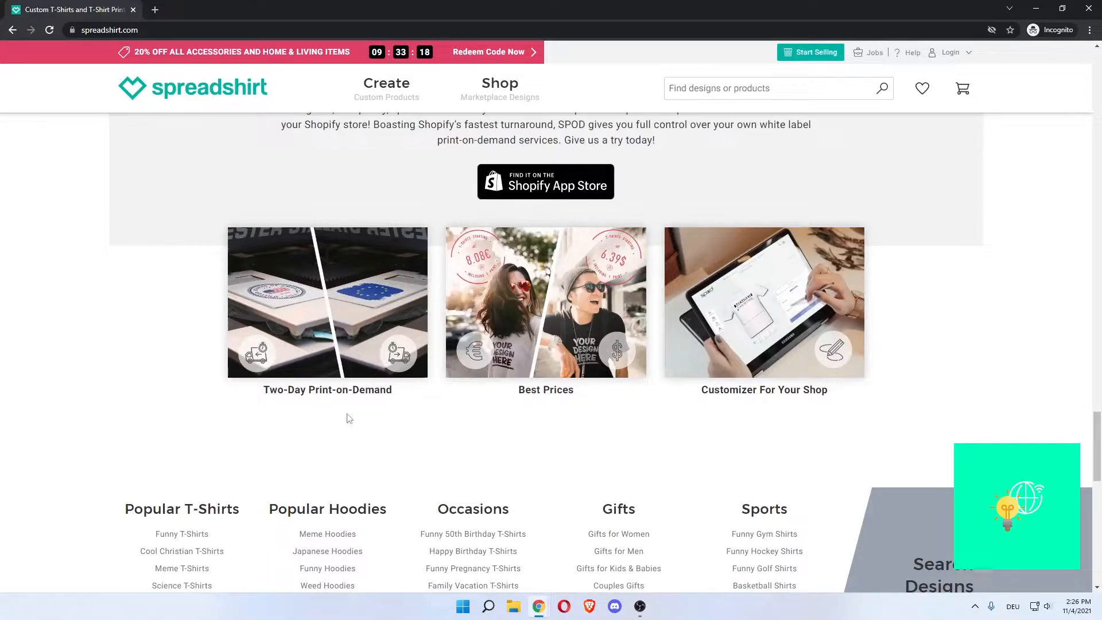
{"action": "left_click_drag", "start_coordinate": [309, 392], "coordinate": [338, 398]}
{"action": "left_click", "coordinate": [368, 270]}
{"action": "left_click_drag", "start_coordinate": [270, 394], "coordinate": [306, 396]}
{"action": "left_click", "coordinate": [305, 395]}
{"action": "left_click", "coordinate": [306, 396]}
Step: Return to the homepage header, review the shopper and seller sign-up options in the login dialog, and close it
{"action": "scroll", "coordinate": [726, 388], "scroll_direction": "up", "scroll_amount": 10}
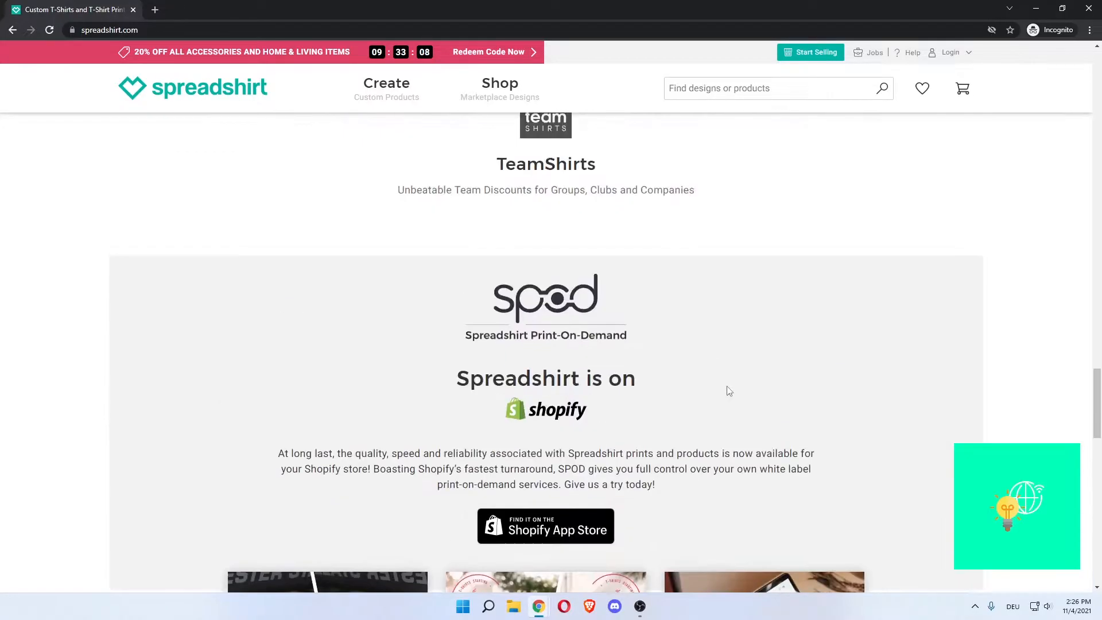
{"action": "scroll", "coordinate": [727, 391], "scroll_direction": "up", "scroll_amount": 20}
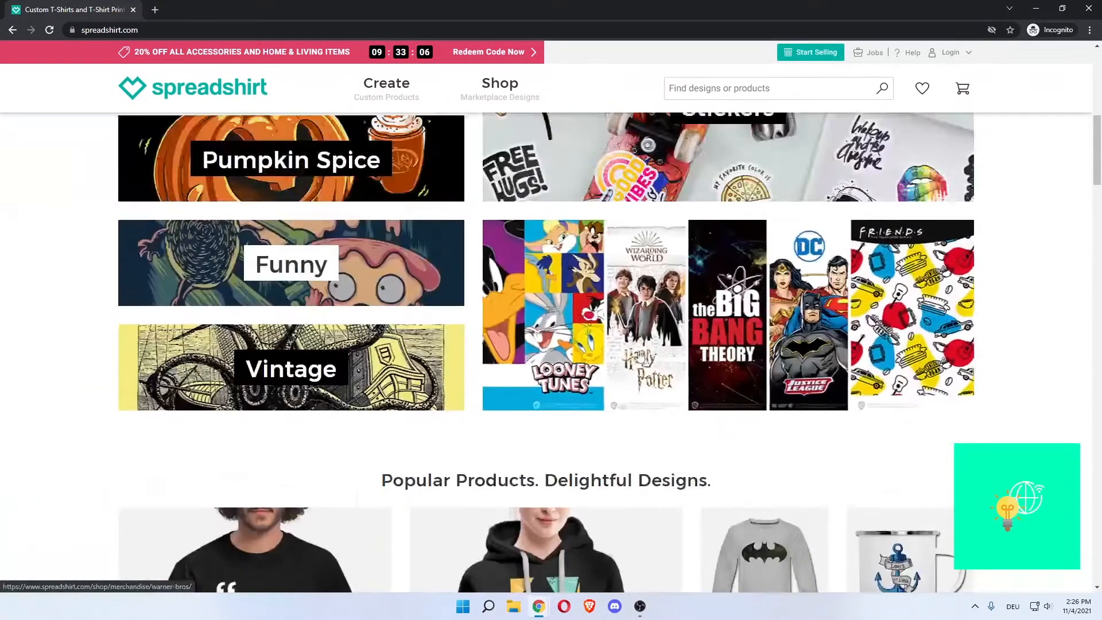
{"action": "scroll", "coordinate": [640, 356], "scroll_direction": "up", "scroll_amount": 1}
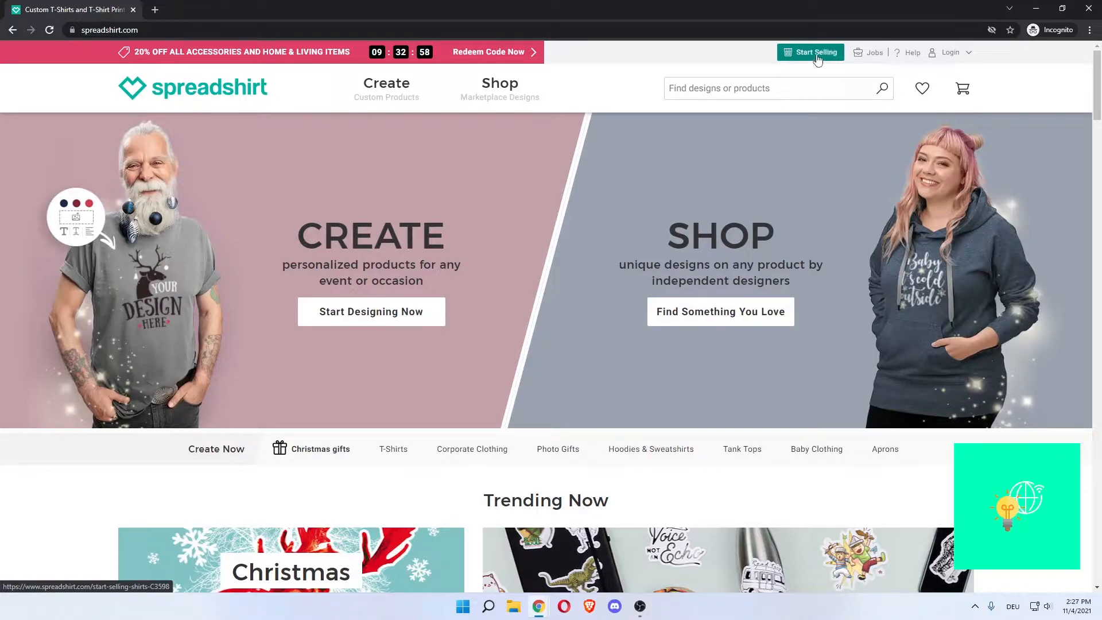
{"action": "left_click", "coordinate": [952, 54]}
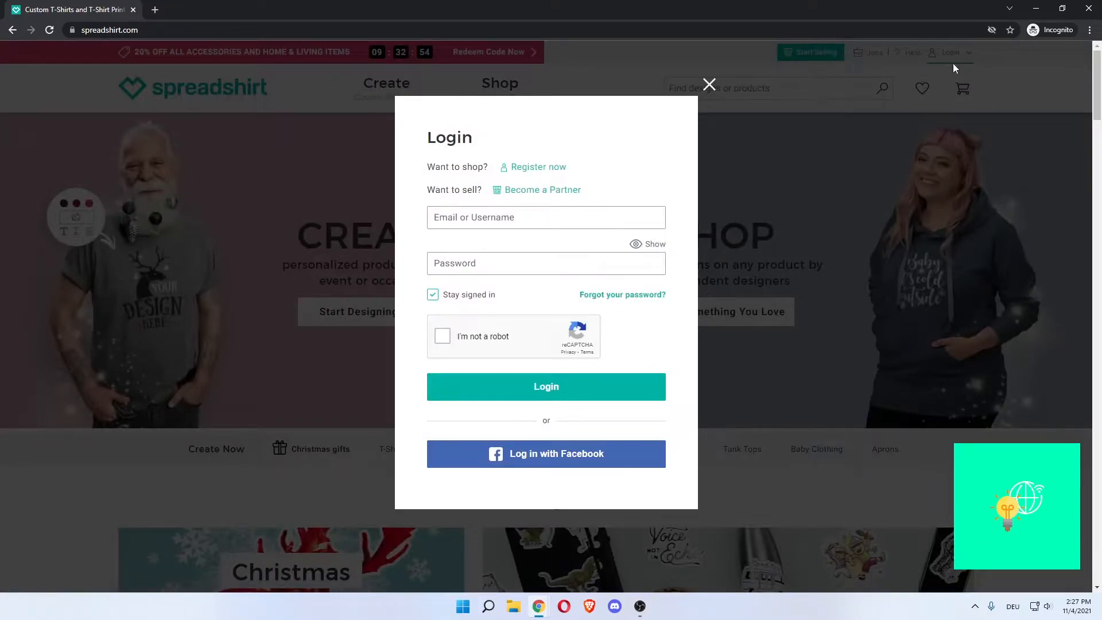
{"action": "left_click_drag", "start_coordinate": [428, 143], "coordinate": [477, 169]}
{"action": "left_click", "coordinate": [478, 170]}
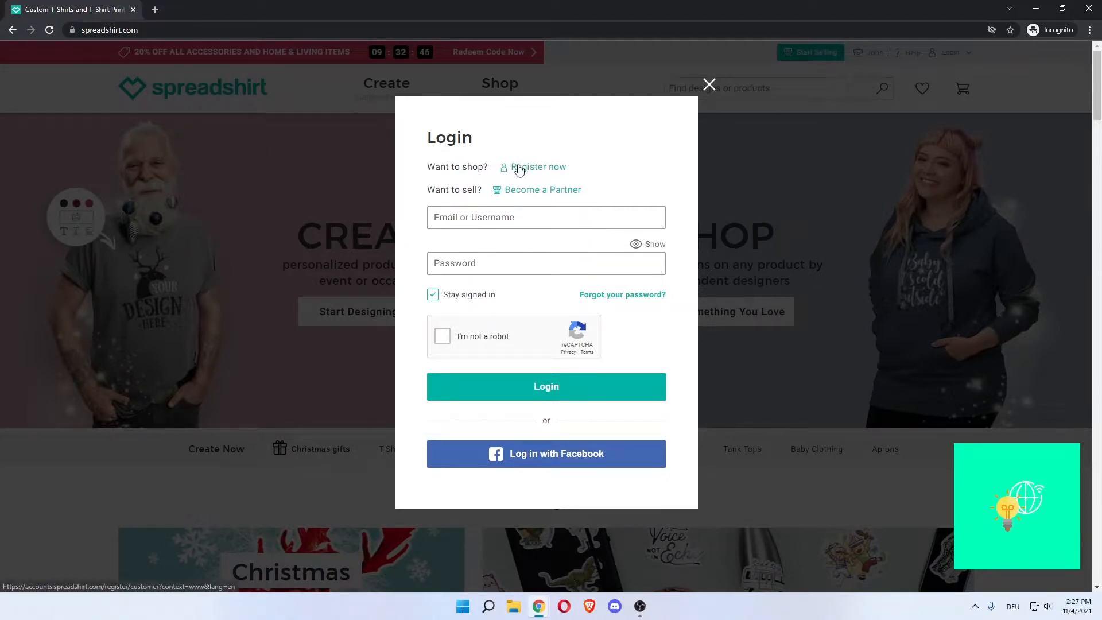
{"action": "left_click_drag", "start_coordinate": [432, 187], "coordinate": [470, 191]}
{"action": "left_click", "coordinate": [494, 202]}
{"action": "left_click", "coordinate": [709, 84]}
Step: Open the Start Selling page and read its introduction about making money with designs for free
{"action": "left_click", "coordinate": [796, 53]}
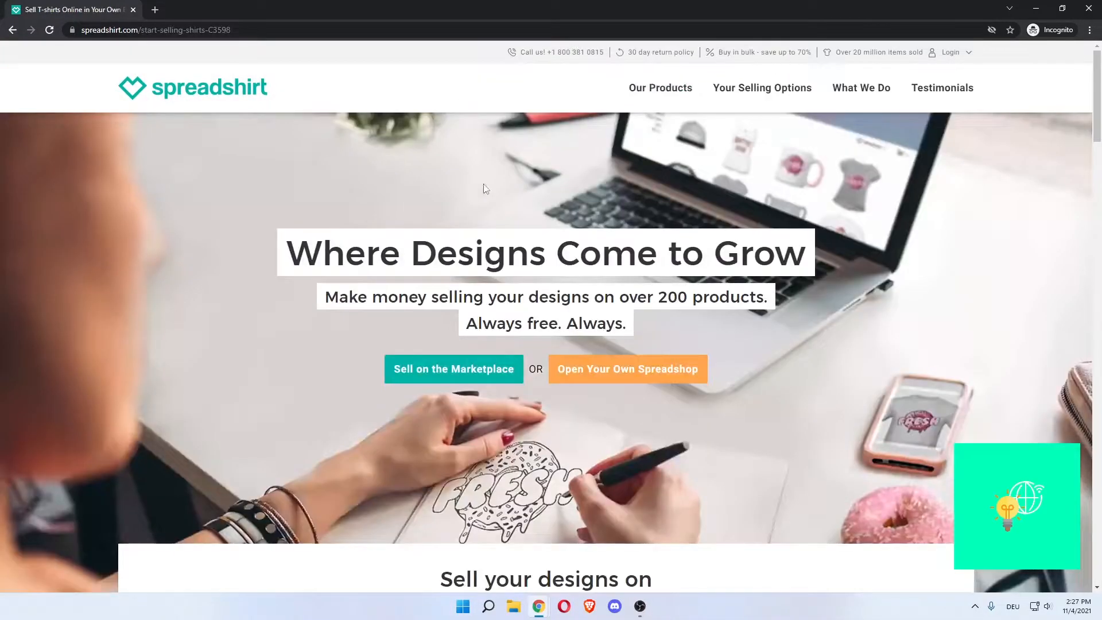
{"action": "left_click_drag", "start_coordinate": [302, 252], "coordinate": [774, 254]}
{"action": "left_click", "coordinate": [769, 254]}
{"action": "left_click_drag", "start_coordinate": [698, 255], "coordinate": [723, 255]}
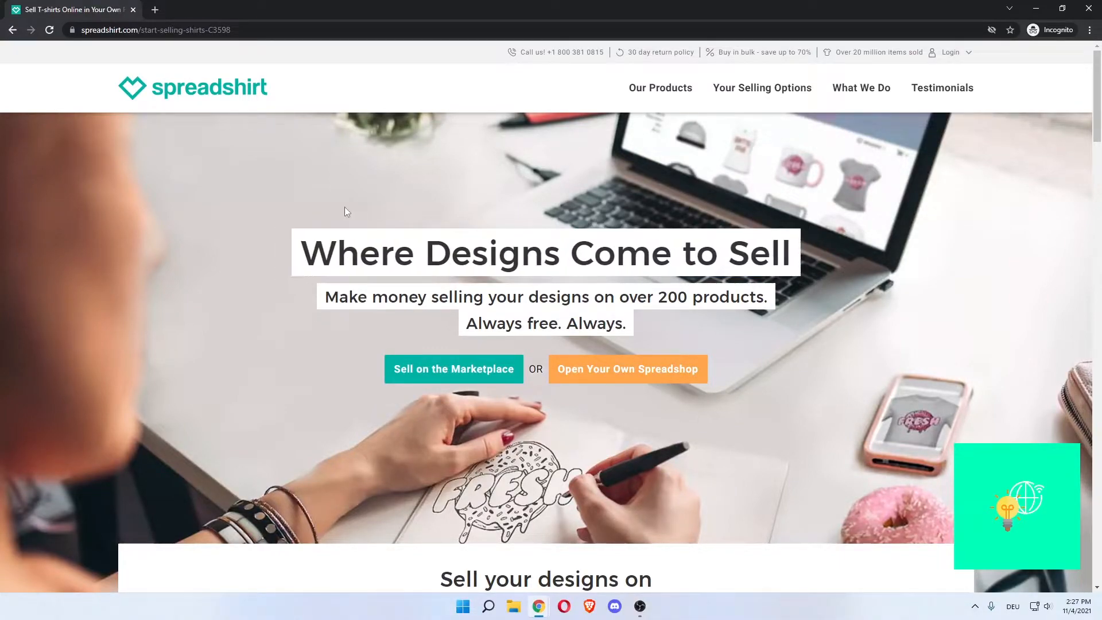
{"action": "scroll", "coordinate": [344, 207], "scroll_direction": "down", "scroll_amount": 1}
{"action": "left_click_drag", "start_coordinate": [448, 240], "coordinate": [769, 240]}
{"action": "left_click", "coordinate": [667, 243]}
{"action": "left_click_drag", "start_coordinate": [659, 242], "coordinate": [687, 243]}
{"action": "left_click", "coordinate": [684, 244]}
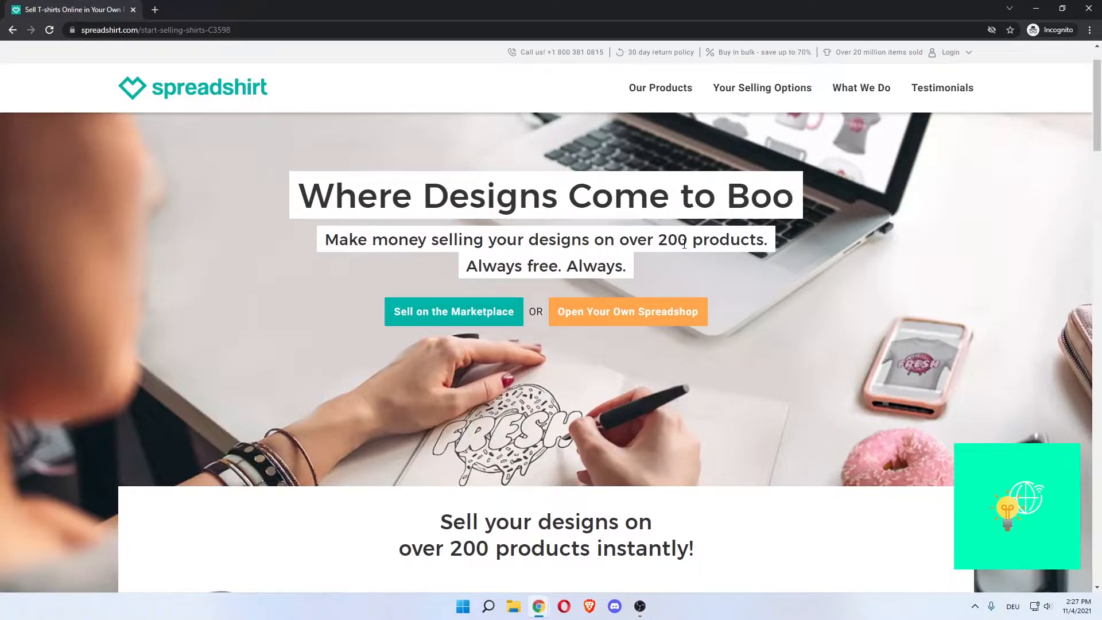
{"action": "left_click_drag", "start_coordinate": [468, 264], "coordinate": [608, 266]}
{"action": "left_click", "coordinate": [593, 265]}
{"action": "scroll", "coordinate": [357, 224], "scroll_direction": "down", "scroll_amount": 1}
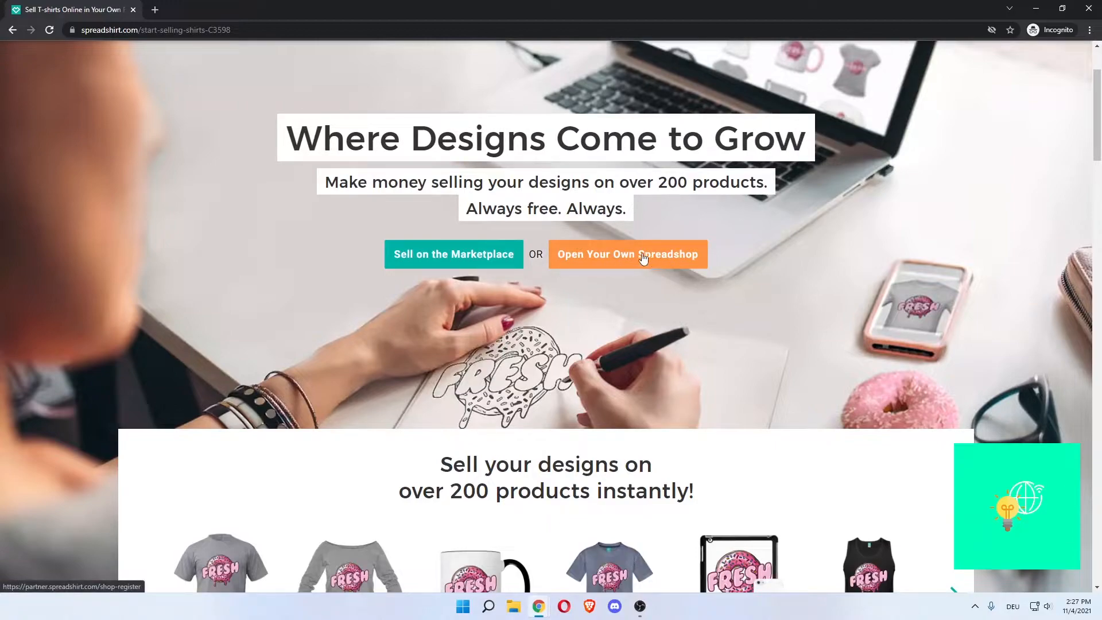
Step: Find the Where Do You Want To Sell section on the selling page
{"action": "scroll", "coordinate": [536, 250], "scroll_direction": "down", "scroll_amount": 5}
{"action": "scroll", "coordinate": [540, 253], "scroll_direction": "down", "scroll_amount": 4}
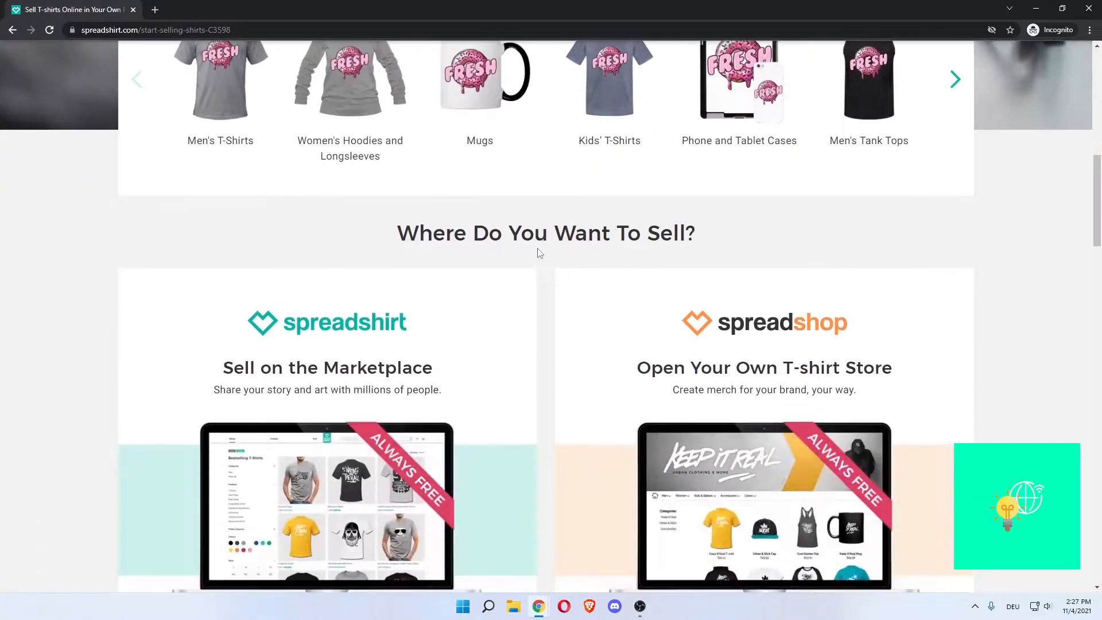
{"action": "scroll", "coordinate": [539, 253], "scroll_direction": "down", "scroll_amount": 2}
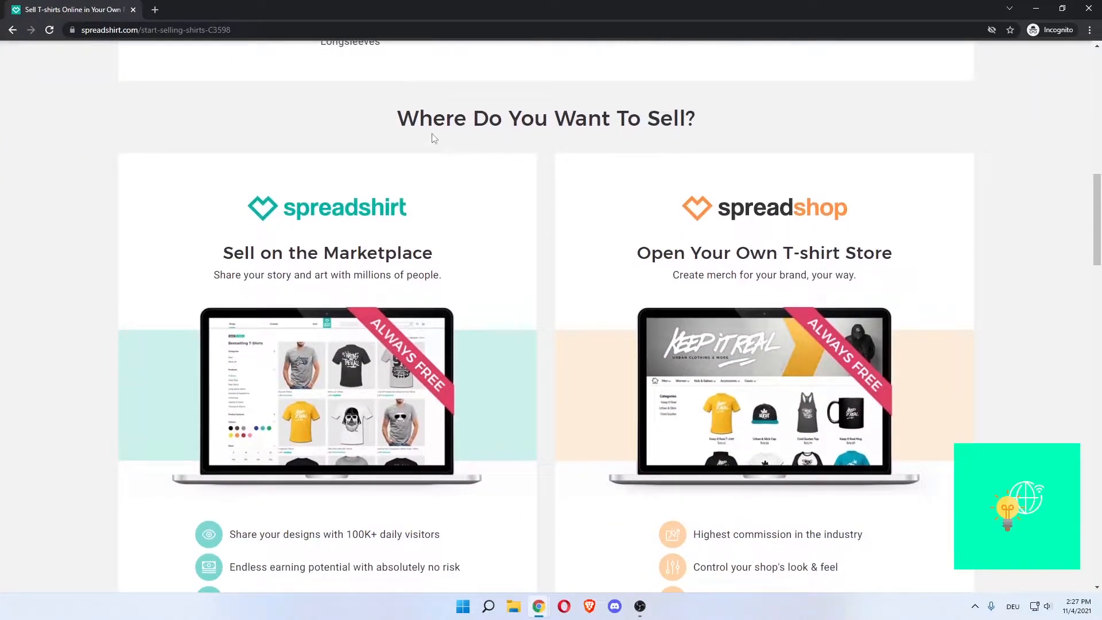
{"action": "left_click_drag", "start_coordinate": [445, 125], "coordinate": [655, 129]}
{"action": "left_click", "coordinate": [654, 130]}
{"action": "scroll", "coordinate": [565, 160], "scroll_direction": "down", "scroll_amount": 1}
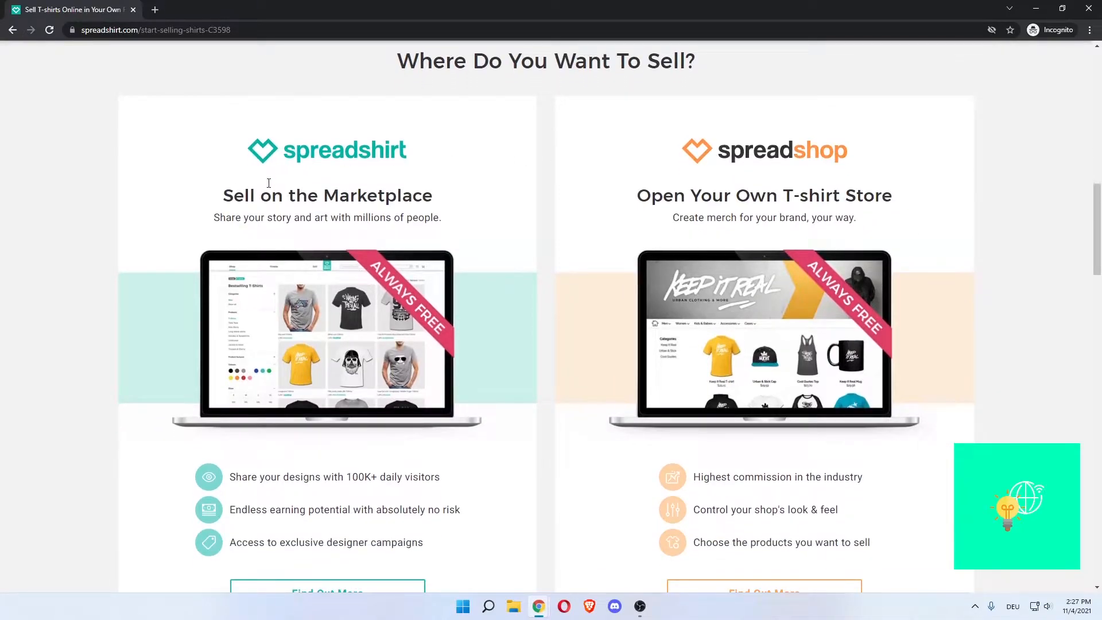
Step: Read the description and benefits of the Sell on the Marketplace option
{"action": "left_click_drag", "start_coordinate": [218, 204], "coordinate": [453, 206]}
{"action": "left_click", "coordinate": [453, 206]}
{"action": "scroll", "coordinate": [229, 125], "scroll_direction": "down", "scroll_amount": 2}
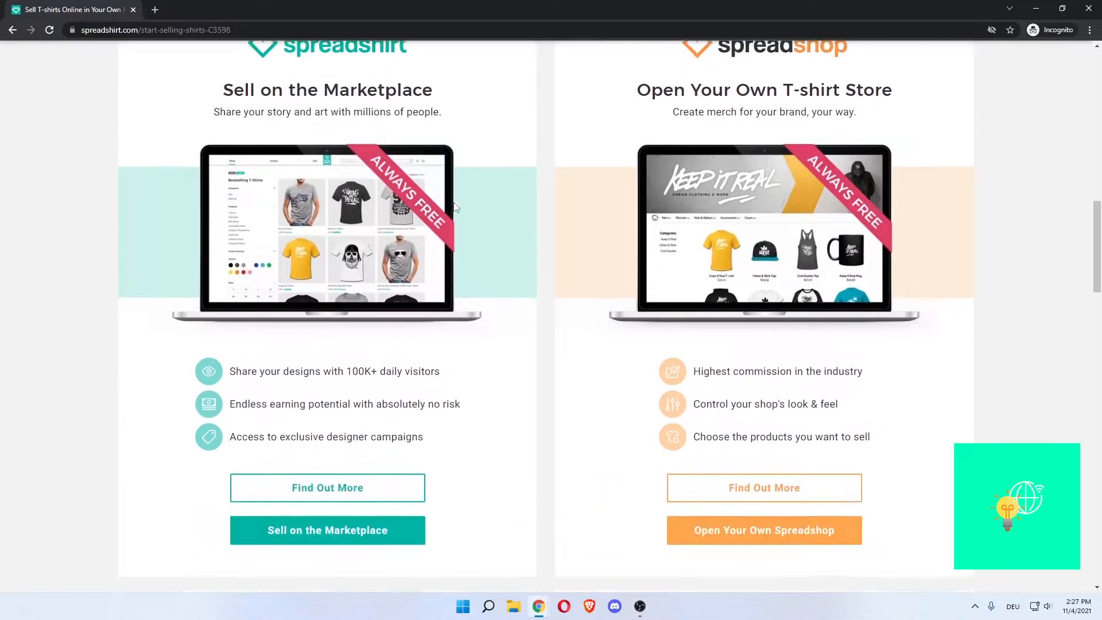
{"action": "left_click_drag", "start_coordinate": [240, 103], "coordinate": [435, 105]}
{"action": "left_click", "coordinate": [435, 105]}
{"action": "left_click_drag", "start_coordinate": [248, 362], "coordinate": [428, 362]}
{"action": "left_click", "coordinate": [436, 362]}
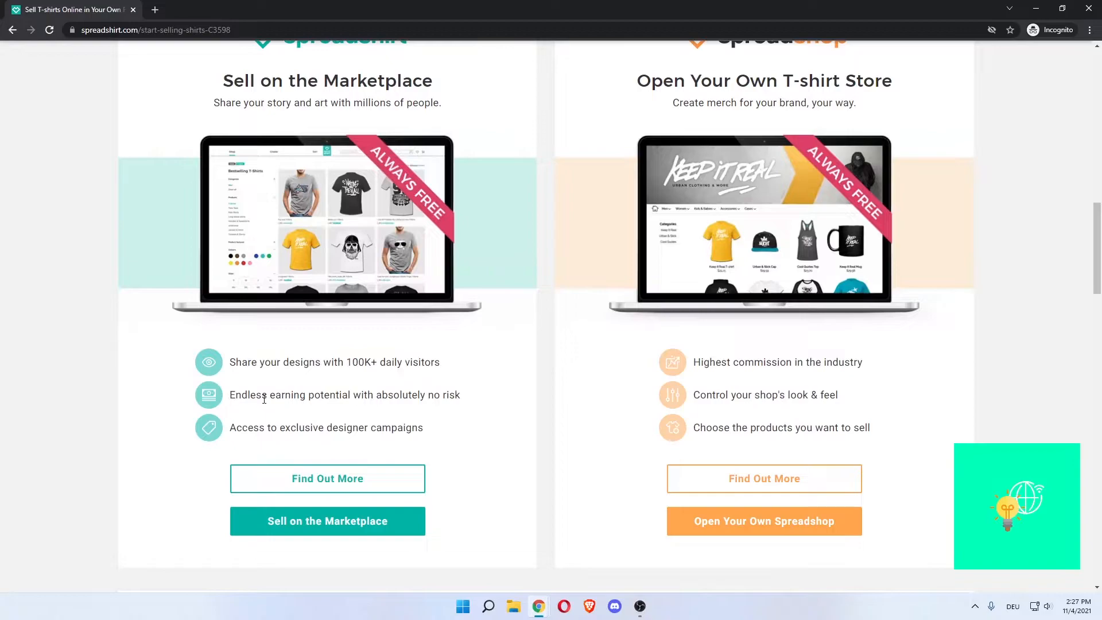
{"action": "left_click_drag", "start_coordinate": [249, 395], "coordinate": [459, 394]}
{"action": "left_click", "coordinate": [459, 394]}
{"action": "left_click_drag", "start_coordinate": [242, 428], "coordinate": [407, 426]}
{"action": "left_click", "coordinate": [406, 426]}
Step: Read the benefits of the Open Your Own T-shirt Store option under Spreadshop
{"action": "scroll", "coordinate": [584, 306], "scroll_direction": "up", "scroll_amount": 1}
{"action": "left_click_drag", "start_coordinate": [639, 138], "coordinate": [892, 138]}
{"action": "left_click", "coordinate": [719, 156]}
{"action": "scroll", "coordinate": [719, 156], "scroll_direction": "up", "scroll_amount": 1}
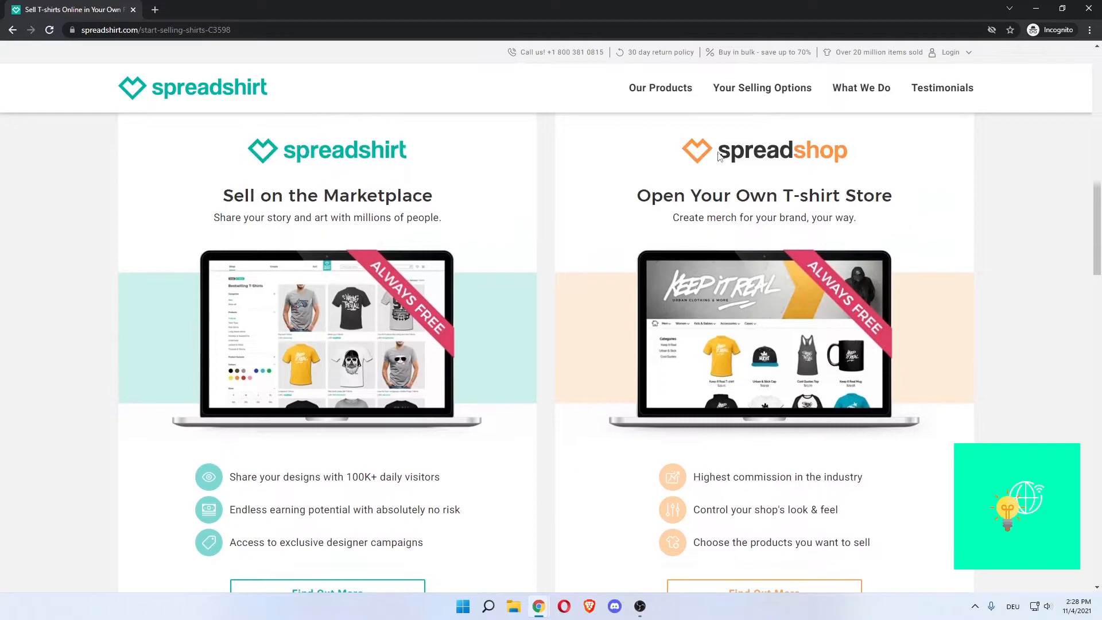
{"action": "scroll", "coordinate": [592, 218], "scroll_direction": "down", "scroll_amount": 2}
{"action": "left_click_drag", "start_coordinate": [696, 361], "coordinate": [864, 365]}
{"action": "left_click", "coordinate": [853, 368]}
{"action": "left_click_drag", "start_coordinate": [711, 395], "coordinate": [839, 396]}
{"action": "left_click", "coordinate": [790, 422]}
{"action": "left_click_drag", "start_coordinate": [711, 427], "coordinate": [857, 428]}
{"action": "left_click", "coordinate": [858, 429]}
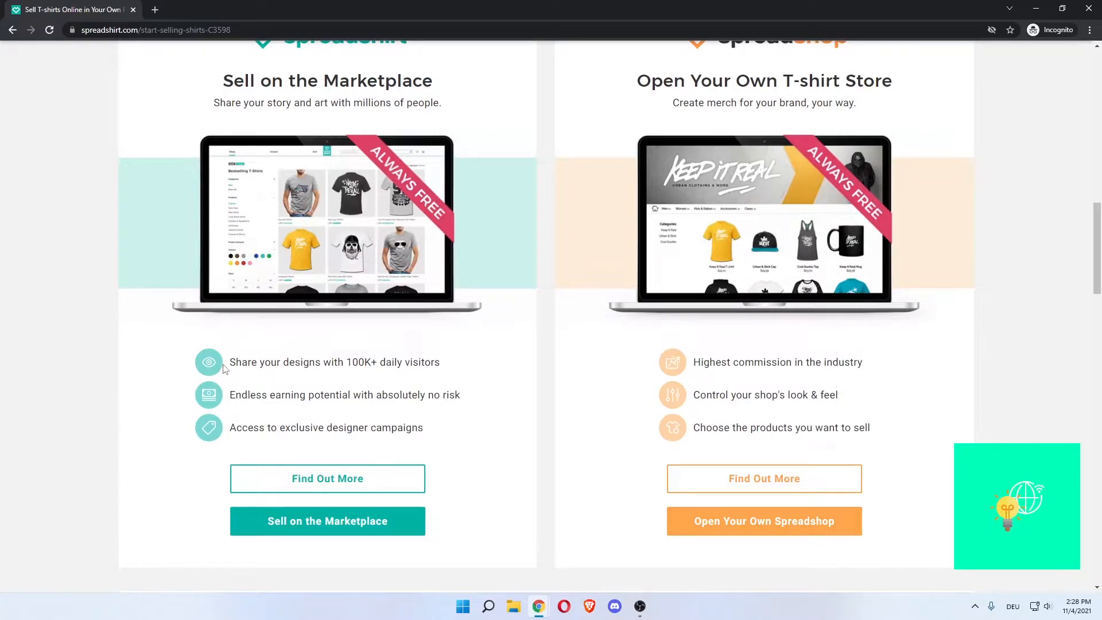
Step: Compare the Marketplace option's visitor benefit with the Spreadshop option
{"action": "left_click_drag", "start_coordinate": [230, 367], "coordinate": [425, 364]}
{"action": "left_click_drag", "start_coordinate": [421, 363], "coordinate": [295, 361]}
{"action": "left_click", "coordinate": [317, 356]}
{"action": "scroll", "coordinate": [775, 187], "scroll_direction": "up", "scroll_amount": 2}
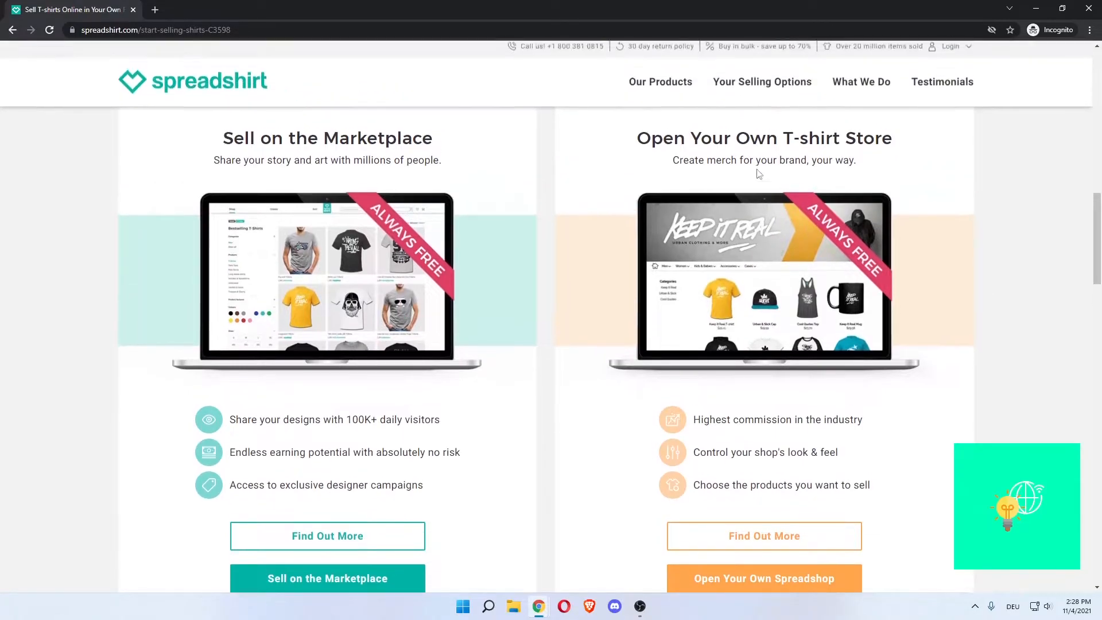
{"action": "scroll", "coordinate": [767, 238], "scroll_direction": "down", "scroll_amount": 2}
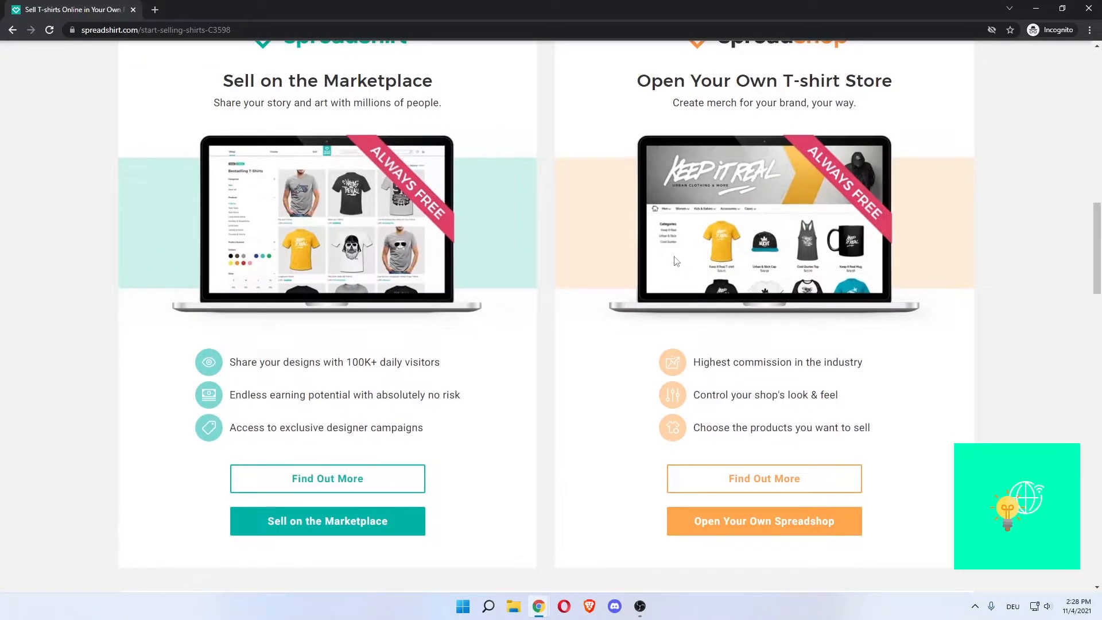
{"action": "scroll", "coordinate": [632, 261], "scroll_direction": "down", "scroll_amount": 3}
{"action": "scroll", "coordinate": [591, 256], "scroll_direction": "up", "scroll_amount": 3}
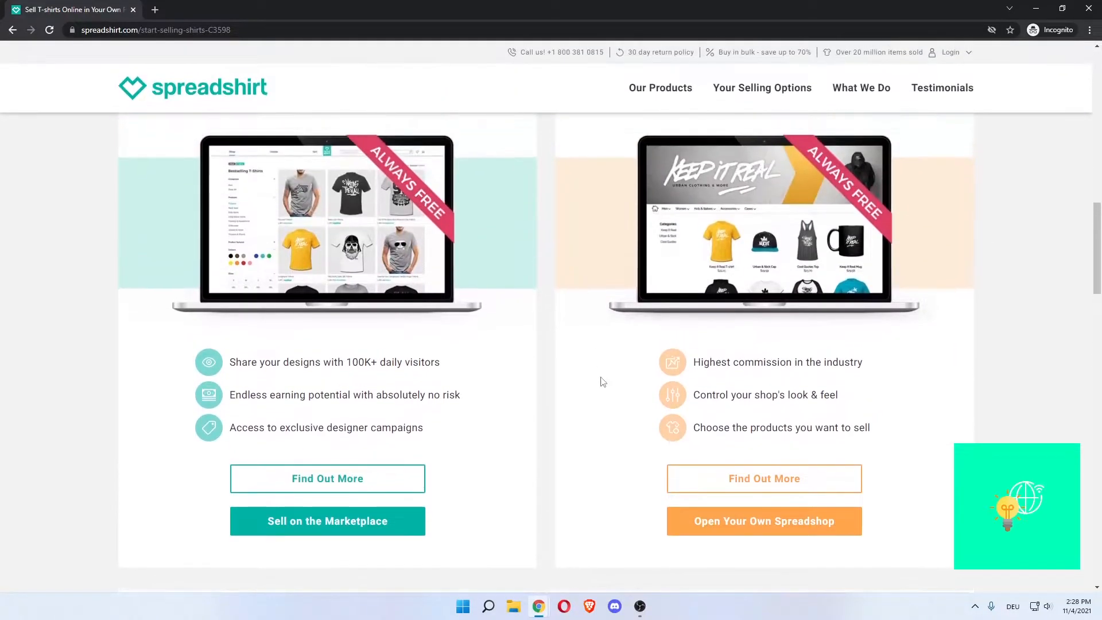
Step: Choose to open your own Spreadshop and review the free registration form, including the shop name information
{"action": "left_click", "coordinate": [753, 523]}
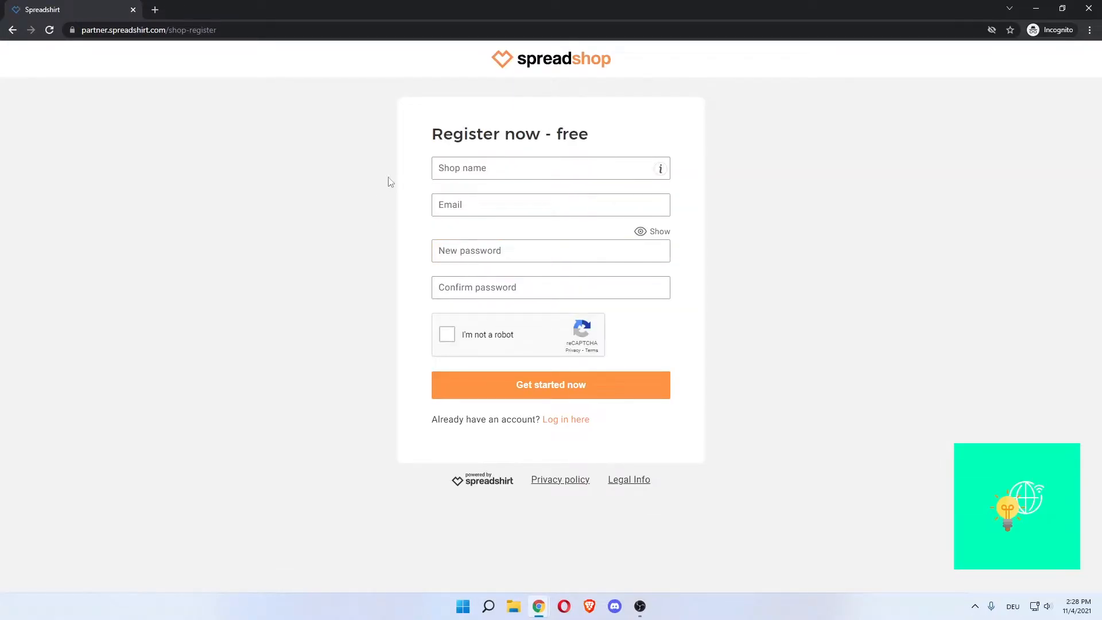
{"action": "left_click_drag", "start_coordinate": [436, 135], "coordinate": [597, 135]}
{"action": "left_click", "coordinate": [477, 162]}
{"action": "mouse_move", "coordinate": [661, 173]}
{"action": "mouse_move", "coordinate": [473, 148]}
{"action": "left_mouse_down"}
{"action": "mouse_move", "coordinate": [622, 147]}
{"action": "mouse_move", "coordinate": [463, 147]}
{"action": "left_mouse_up"}
{"action": "left_click", "coordinate": [468, 167]}
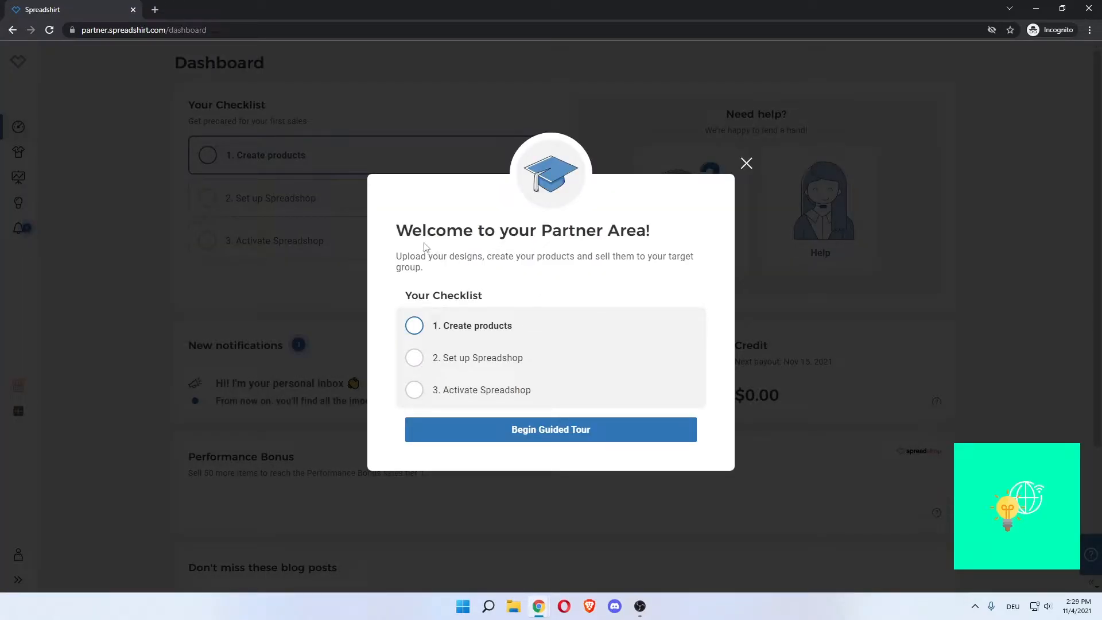
Step: Read the welcome checklist in the Partner Area and begin the guided tour
{"action": "mouse_move", "coordinate": [401, 229]}
{"action": "left_mouse_down"}
{"action": "mouse_move", "coordinate": [652, 233]}
{"action": "mouse_move", "coordinate": [407, 222]}
{"action": "left_mouse_up"}
{"action": "left_click", "coordinate": [408, 222]}
{"action": "left_click_drag", "start_coordinate": [409, 294], "coordinate": [484, 297]}
{"action": "left_click", "coordinate": [484, 297]}
{"action": "left_click", "coordinate": [536, 434]}
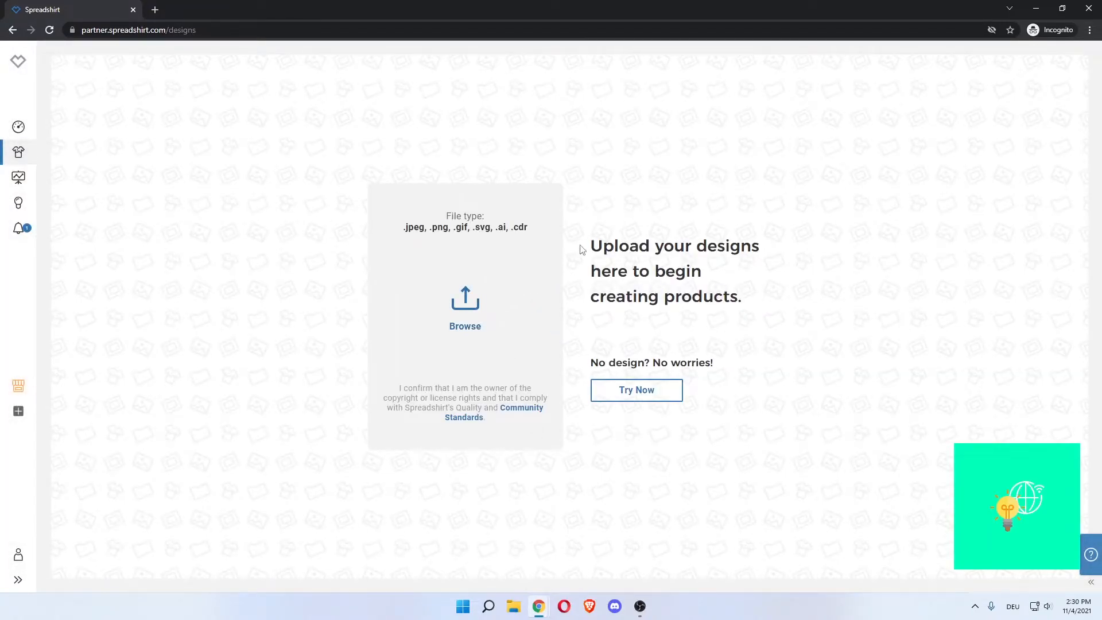
Step: Upload the how to global logo image as a new design
{"action": "left_click_drag", "start_coordinate": [593, 247], "coordinate": [780, 266]}
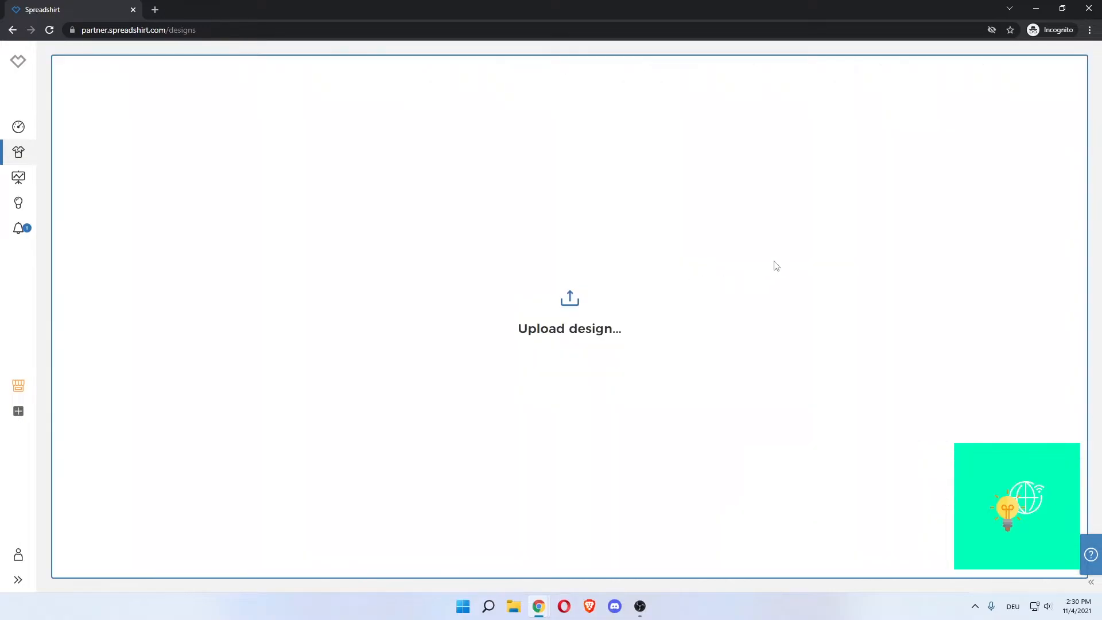
{"action": "left_click", "coordinate": [565, 296]}
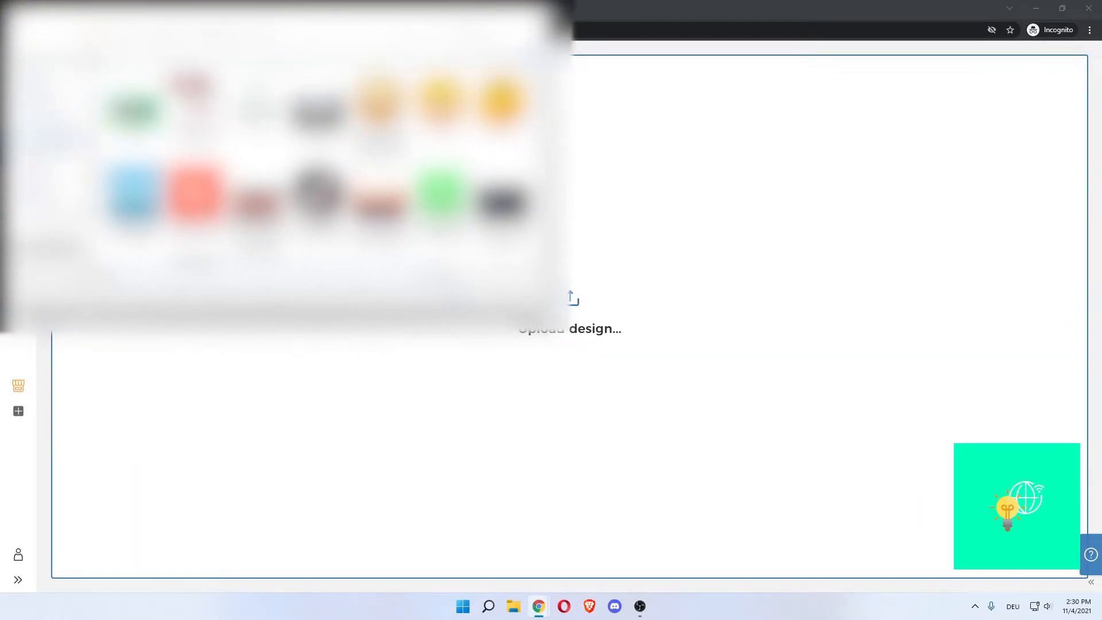
{"action": "left_click", "coordinate": [57, 140]}
{"action": "double_click", "coordinate": [172, 109]}
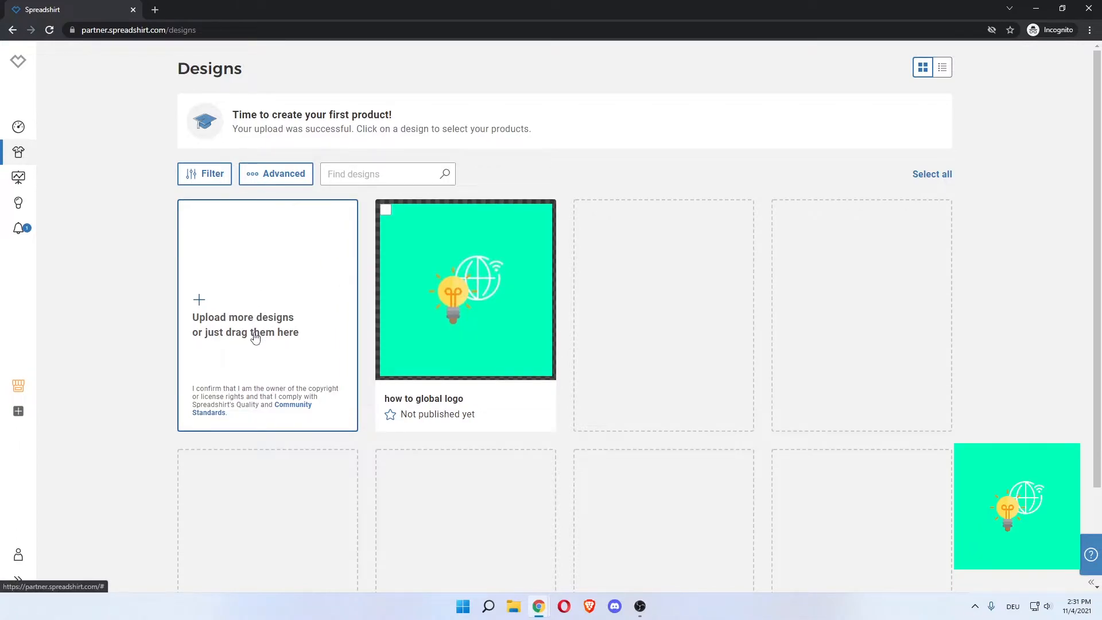
Step: Select the uploaded how to global logo design, reading the first-product hint, and open it to choose its products
{"action": "left_click", "coordinate": [386, 211]}
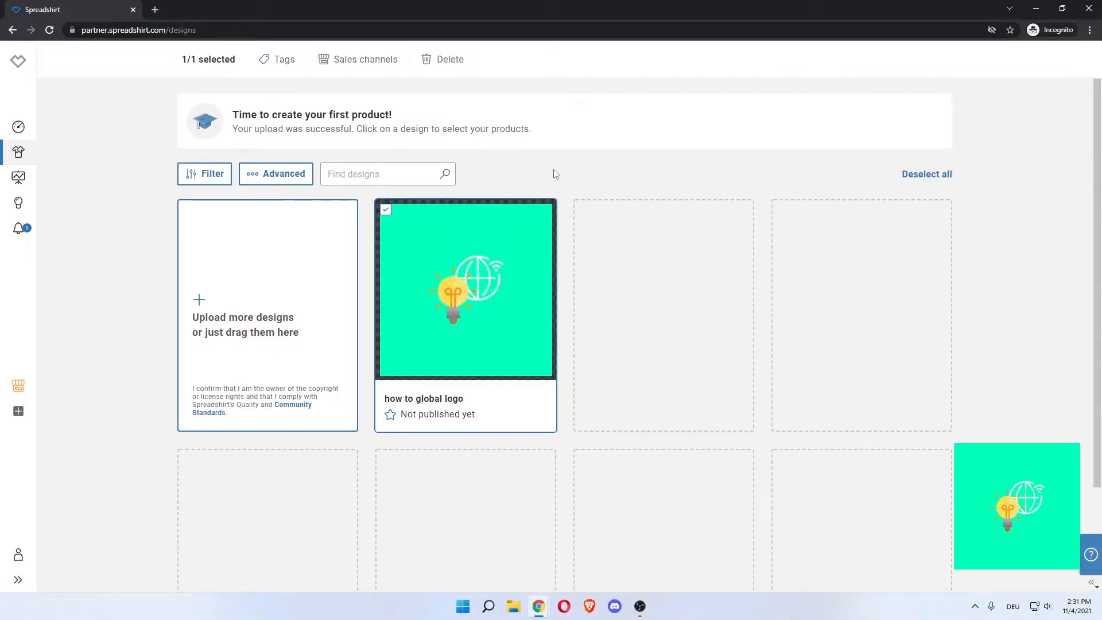
{"action": "scroll", "coordinate": [557, 170], "scroll_direction": "down", "scroll_amount": 2}
{"action": "scroll", "coordinate": [560, 169], "scroll_direction": "up", "scroll_amount": 2}
{"action": "mouse_move", "coordinate": [278, 117]}
{"action": "left_mouse_down"}
{"action": "mouse_move", "coordinate": [395, 120]}
{"action": "mouse_move", "coordinate": [330, 130]}
{"action": "mouse_move", "coordinate": [443, 139]}
{"action": "left_mouse_up"}
{"action": "left_click", "coordinate": [321, 134]}
{"action": "left_click", "coordinate": [345, 131]}
{"action": "left_click", "coordinate": [443, 138]}
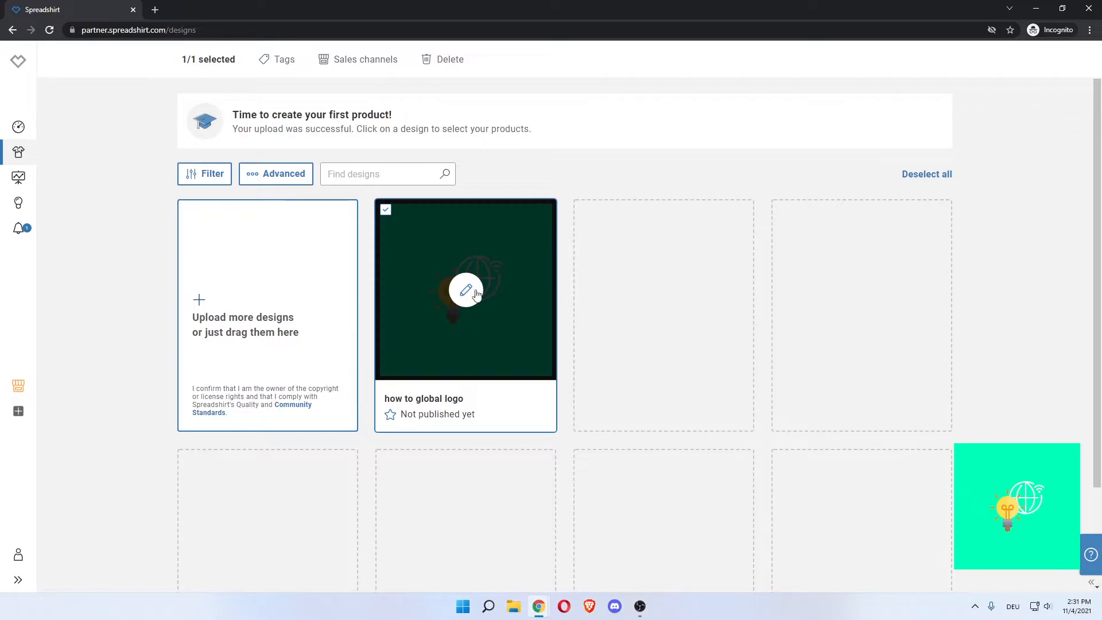
{"action": "left_click", "coordinate": [467, 291]}
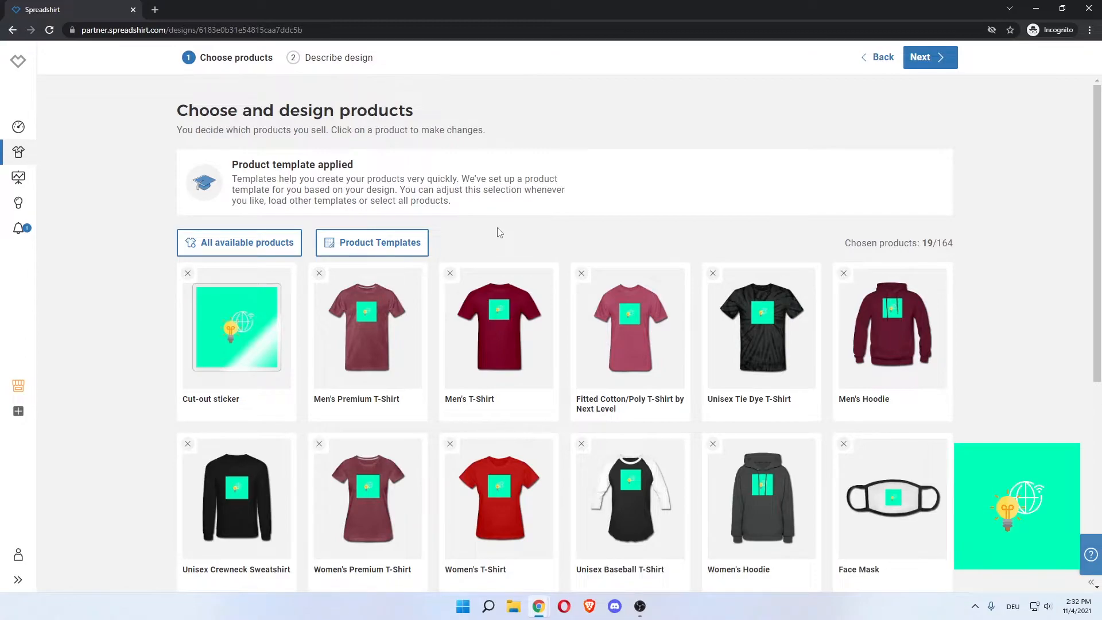
Step: Read the product template notice and look over the products the template has preselected for the design
{"action": "left_click_drag", "start_coordinate": [201, 113], "coordinate": [418, 113]}
{"action": "left_click", "coordinate": [317, 114]}
{"action": "left_click", "coordinate": [418, 114]}
{"action": "left_click_drag", "start_coordinate": [245, 165], "coordinate": [352, 165]}
{"action": "left_click", "coordinate": [351, 164]}
{"action": "scroll", "coordinate": [122, 198], "scroll_direction": "down", "scroll_amount": 2}
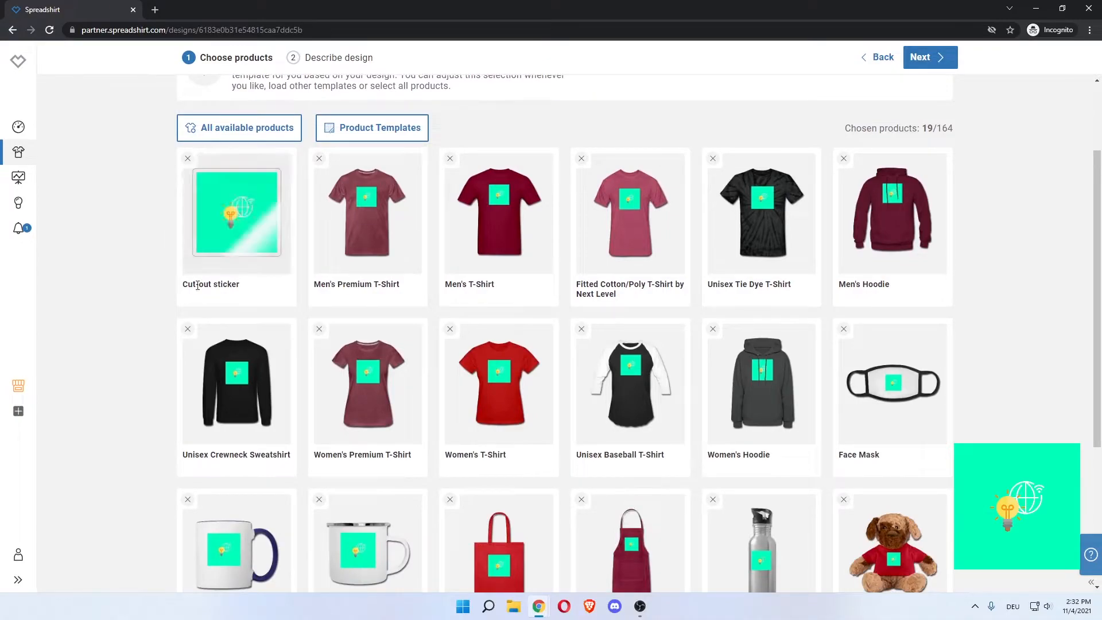
{"action": "mouse_move", "coordinate": [386, 236]}
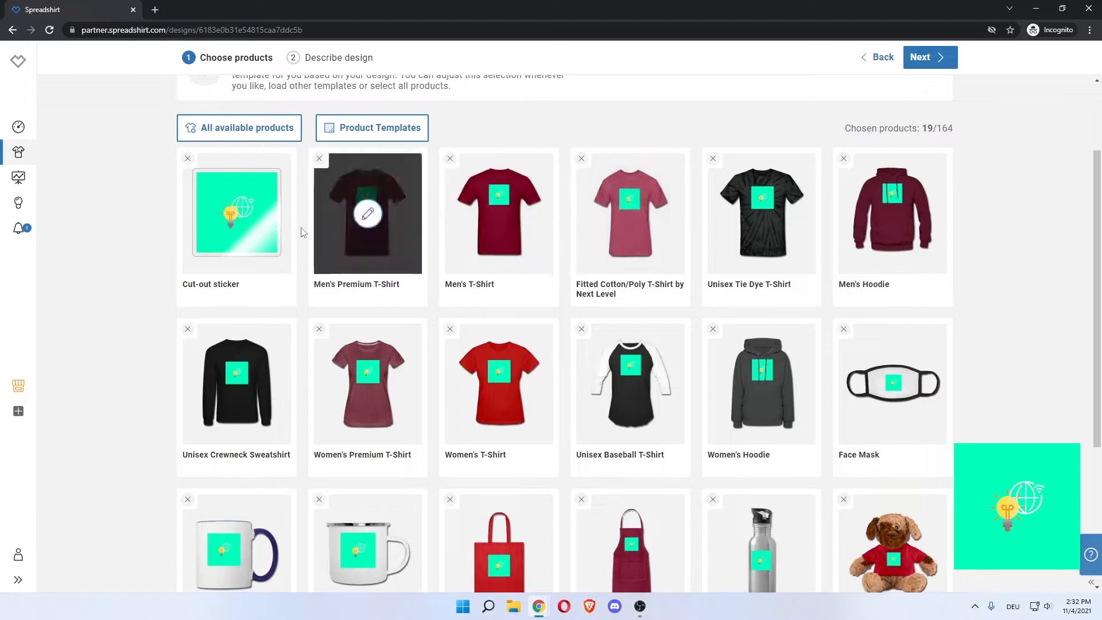
{"action": "scroll", "coordinate": [523, 281], "scroll_direction": "down", "scroll_amount": 2}
{"action": "mouse_move", "coordinate": [897, 292]}
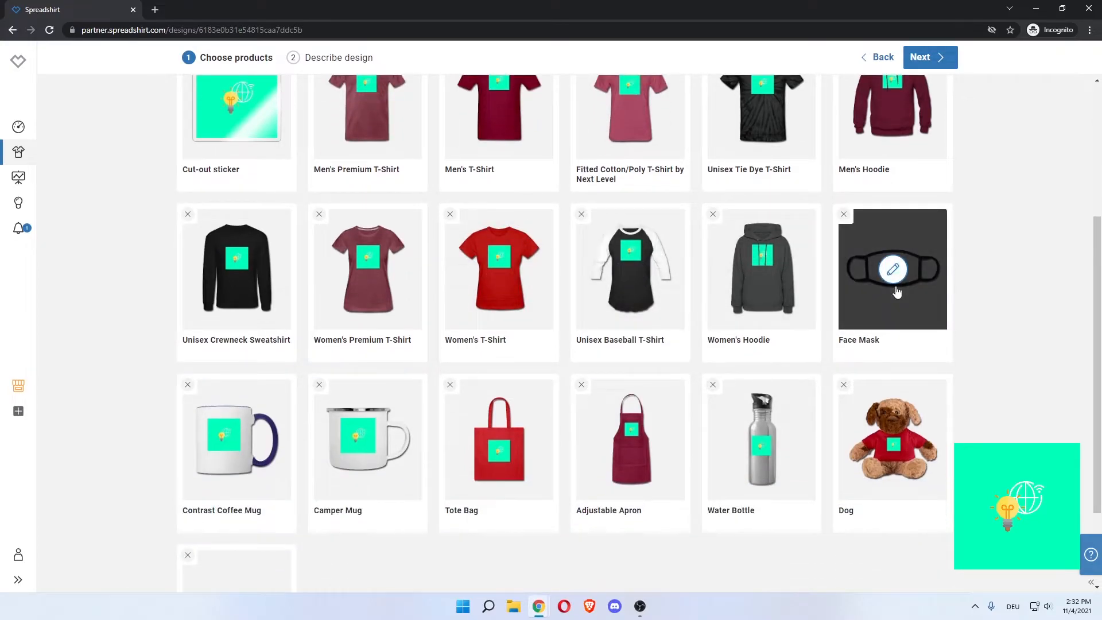
{"action": "scroll", "coordinate": [631, 437], "scroll_direction": "up", "scroll_amount": 4}
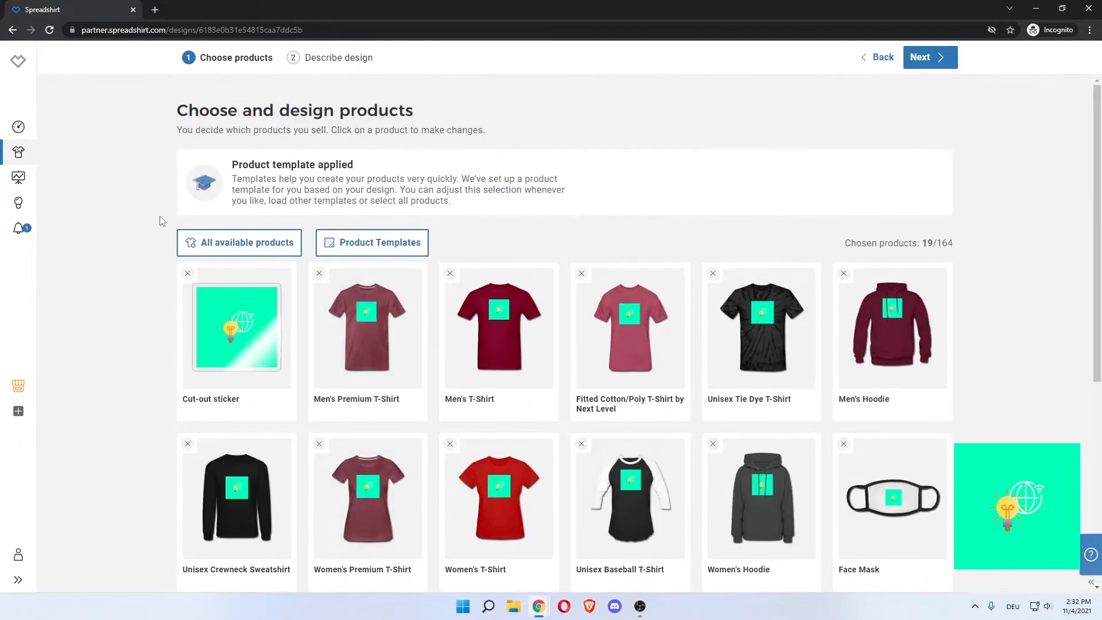
Step: Open all available products and enable the Vintage Sports T-Shirt, Unisex Oversize T-Shirt and Men's Moisture Wicking Performance T-Shirt
{"action": "left_click", "coordinate": [181, 237]}
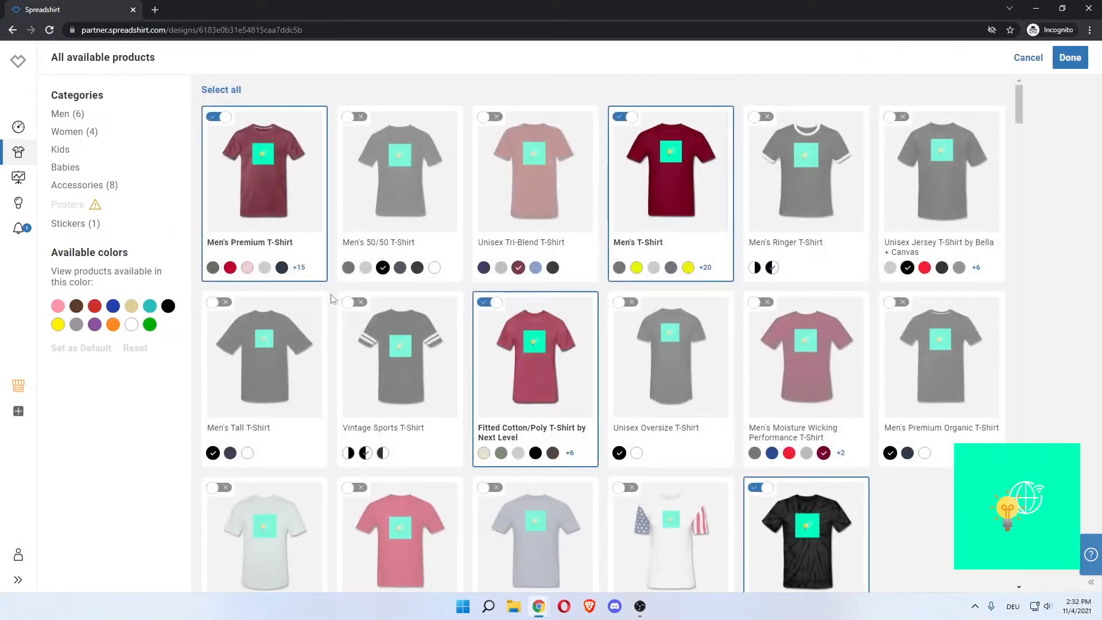
{"action": "left_click", "coordinate": [352, 303]}
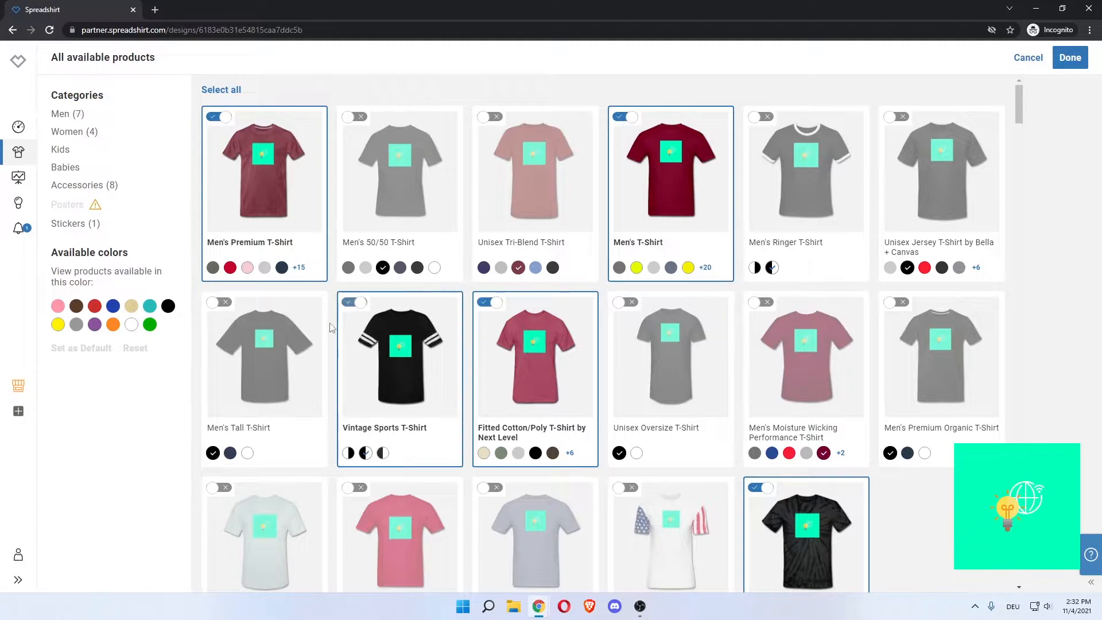
{"action": "left_click", "coordinate": [626, 303]}
{"action": "left_click", "coordinate": [758, 303]}
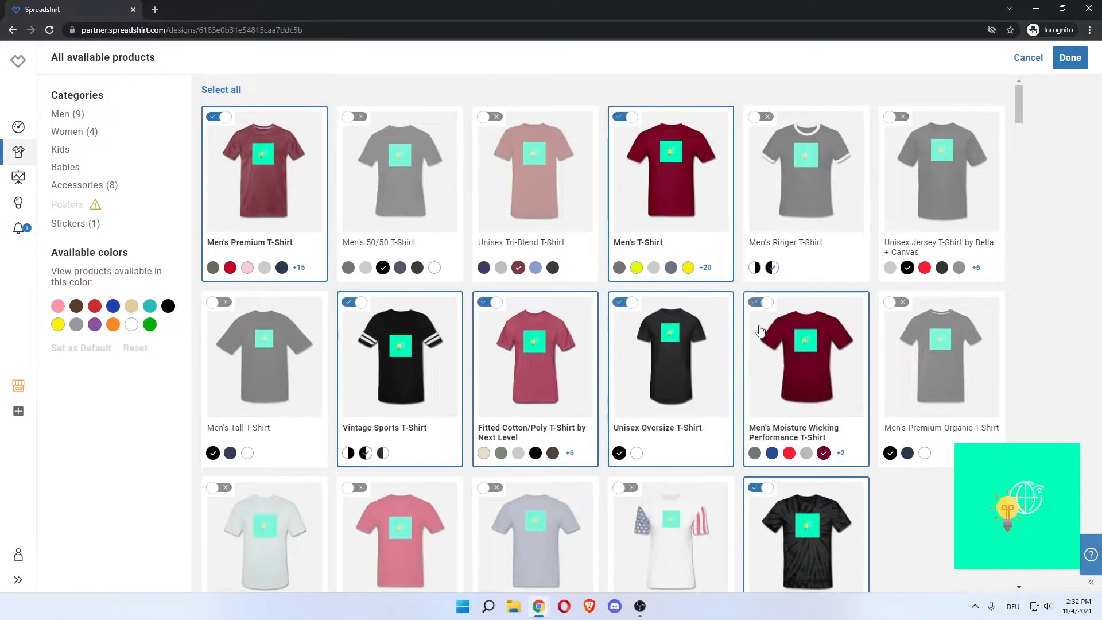
Step: Enable the Unisex Stars & Stripes T-Shirt, Men's Long Sleeve T-Shirt by Next Level and Men's Long Sleeve T-Shirt
{"action": "scroll", "coordinate": [628, 324], "scroll_direction": "down", "scroll_amount": 4}
{"action": "left_click", "coordinate": [629, 325]}
{"action": "scroll", "coordinate": [353, 290], "scroll_direction": "down", "scroll_amount": 10}
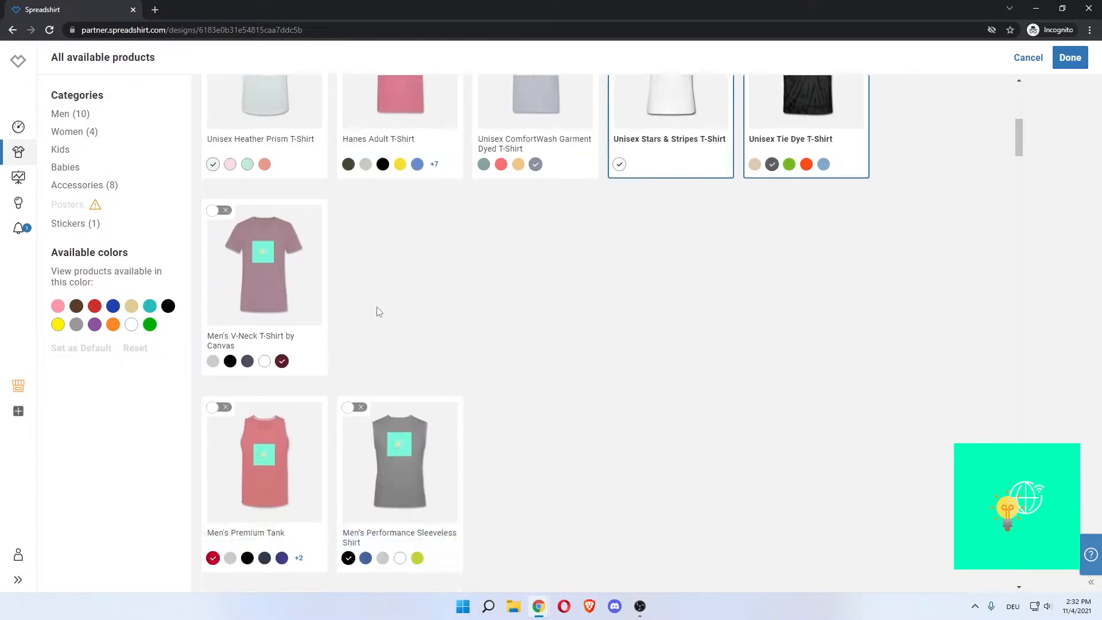
{"action": "left_click", "coordinate": [354, 161]}
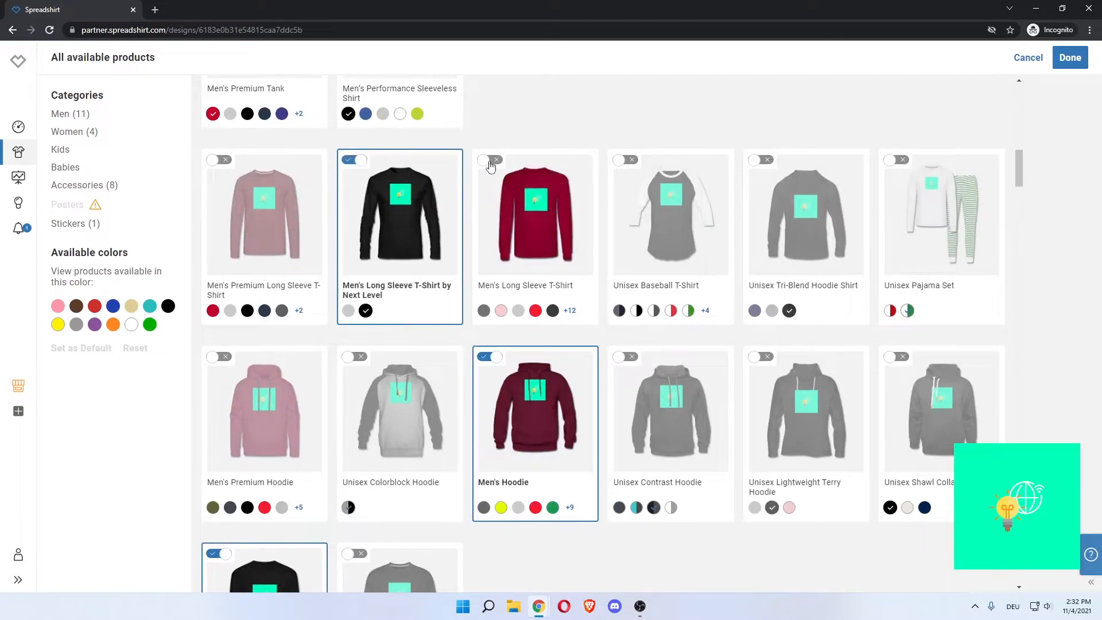
{"action": "left_click", "coordinate": [484, 160]}
{"action": "scroll", "coordinate": [483, 206], "scroll_direction": "up", "scroll_amount": 14}
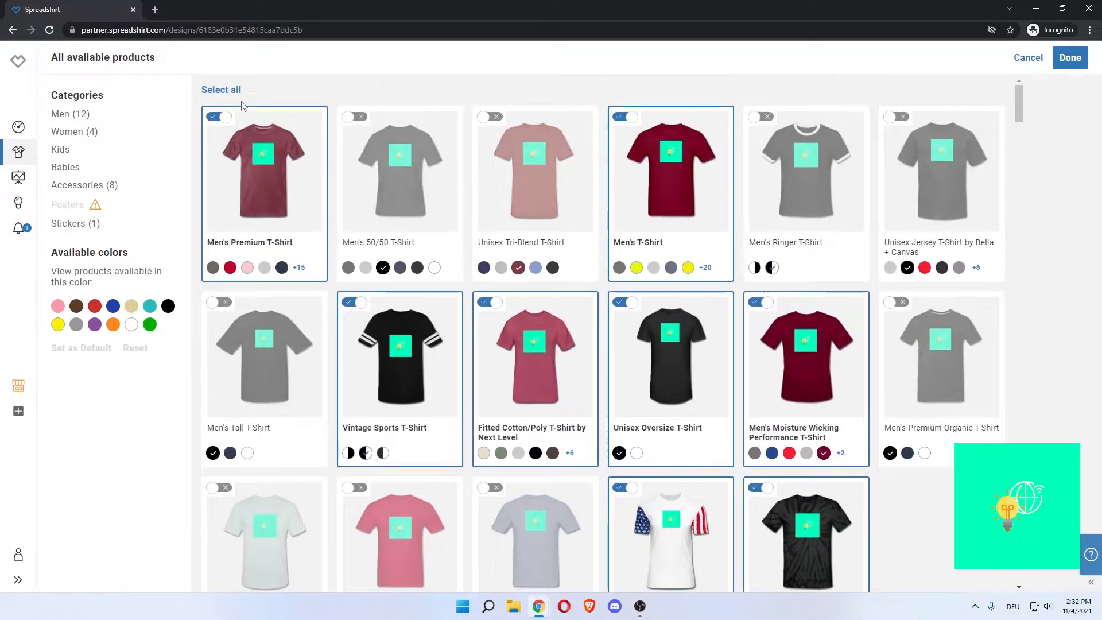
Step: Select all available products for the design and look through the enabled items
{"action": "left_click", "coordinate": [223, 90]}
{"action": "scroll", "coordinate": [494, 228], "scroll_direction": "down", "scroll_amount": 1}
{"action": "scroll", "coordinate": [494, 229], "scroll_direction": "down", "scroll_amount": 8}
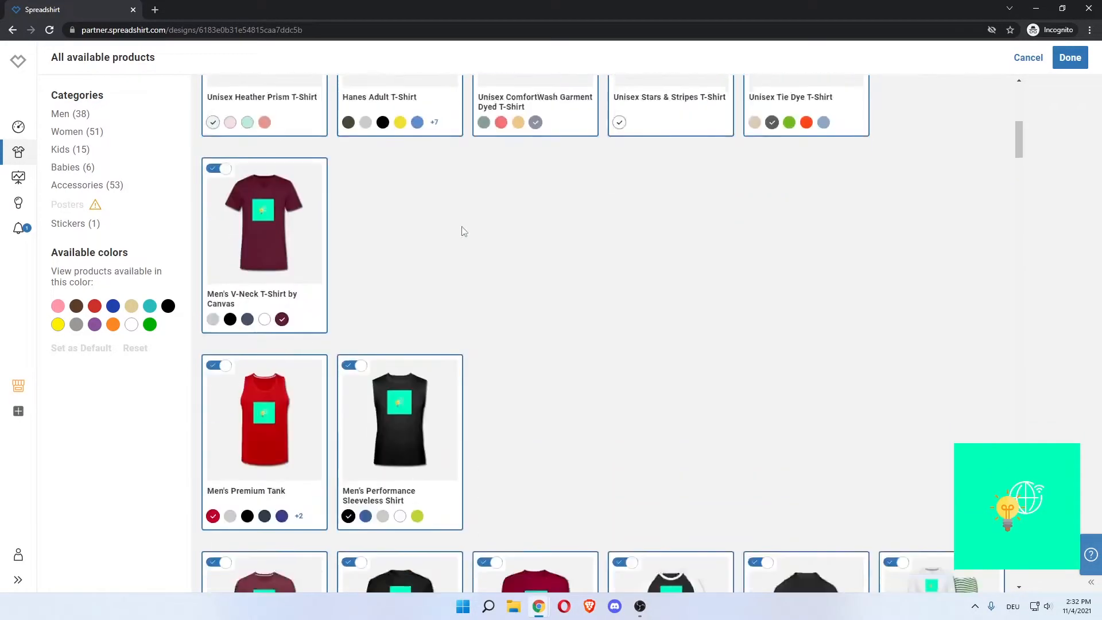
{"action": "scroll", "coordinate": [440, 259], "scroll_direction": "up", "scroll_amount": 8}
{"action": "scroll", "coordinate": [441, 259], "scroll_direction": "up", "scroll_amount": 2}
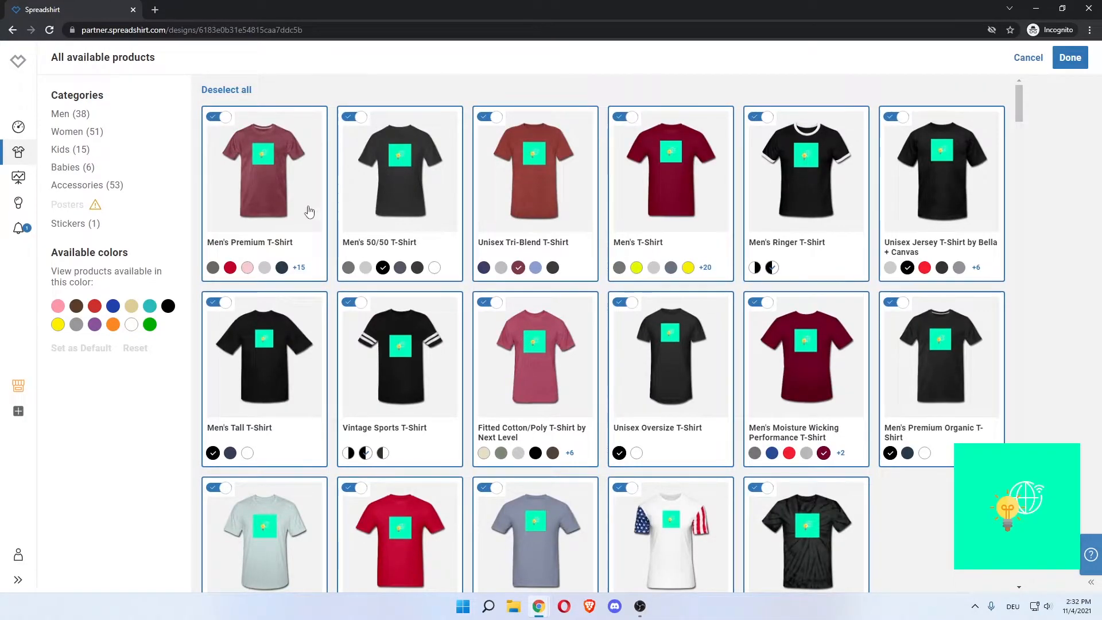
Step: Try filtering the available products by blue, brown and turquoise, and reset the color filter
{"action": "left_click_drag", "start_coordinate": [52, 272], "coordinate": [158, 273]}
{"action": "left_click", "coordinate": [141, 284]}
{"action": "left_click", "coordinate": [113, 309]}
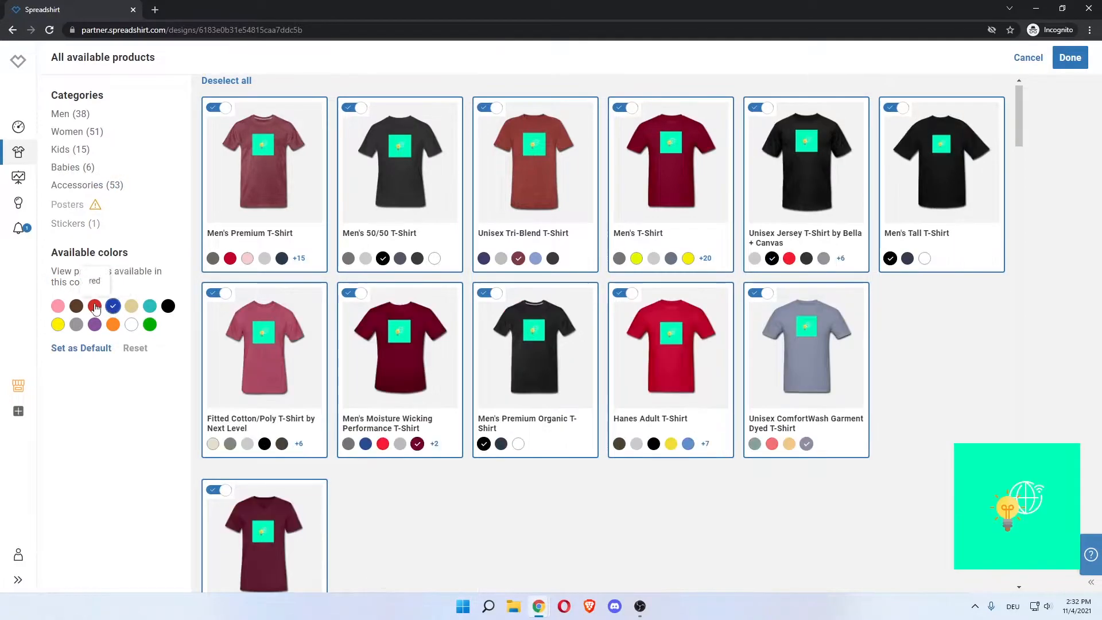
{"action": "left_click", "coordinate": [77, 306]}
{"action": "left_click", "coordinate": [152, 309]}
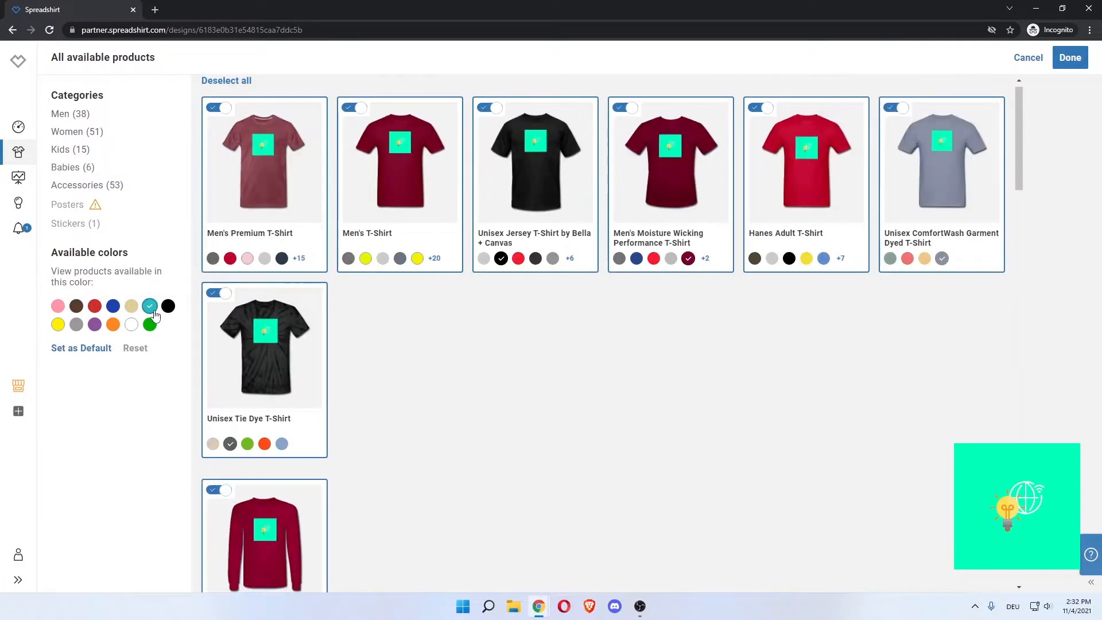
{"action": "left_click", "coordinate": [136, 347]}
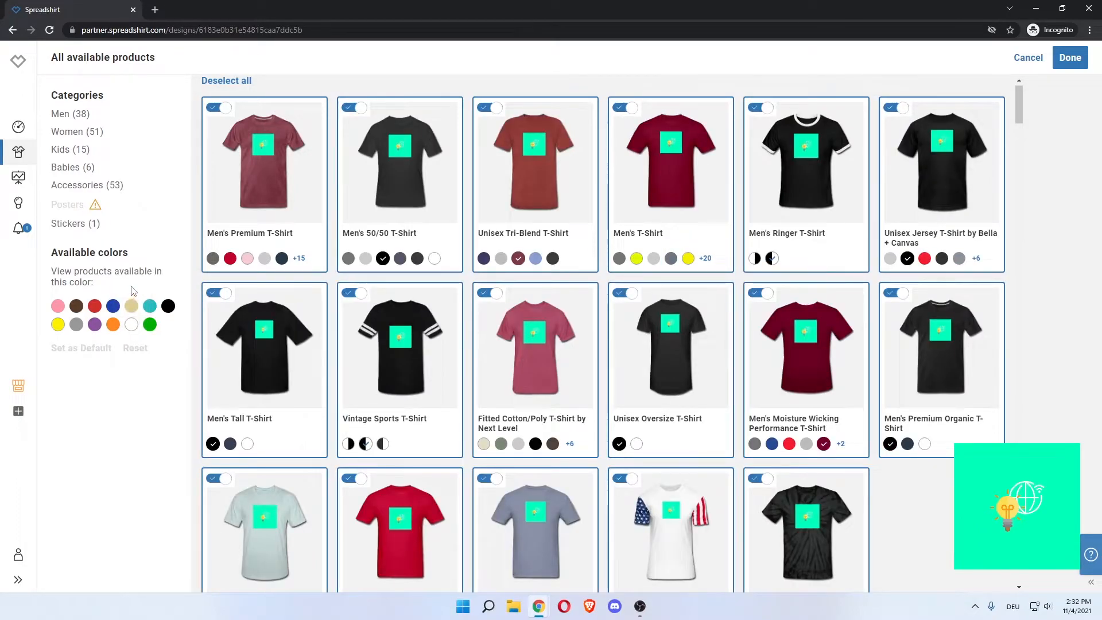
Step: Apply the full product selection, look over the chosen products and continue to describing the design
{"action": "left_click", "coordinate": [1070, 58]}
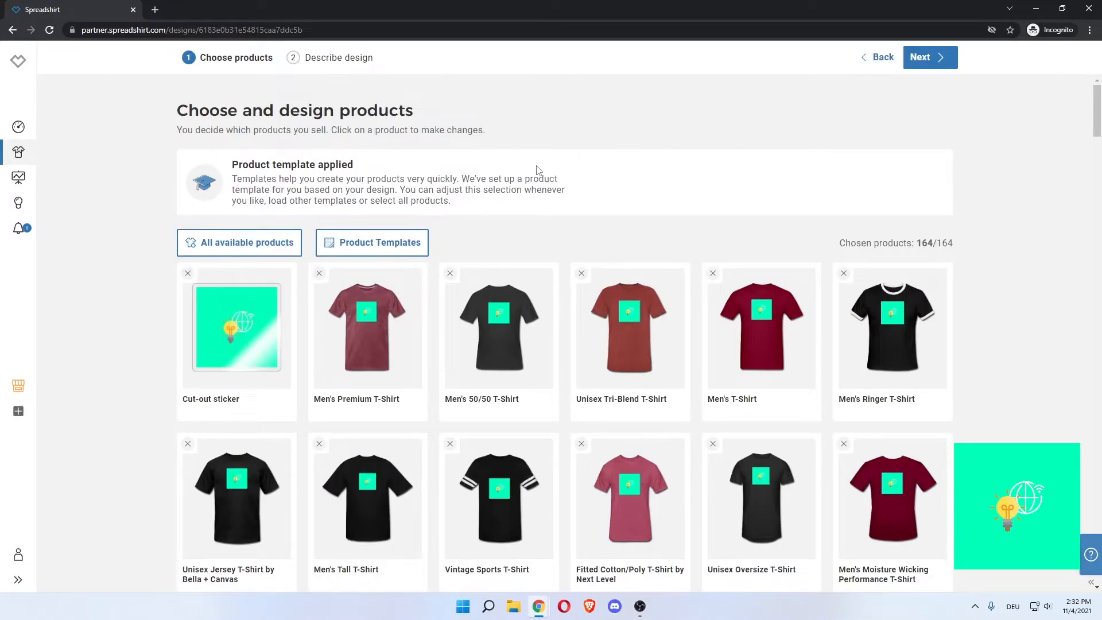
{"action": "scroll", "coordinate": [530, 252], "scroll_direction": "down", "scroll_amount": 20}
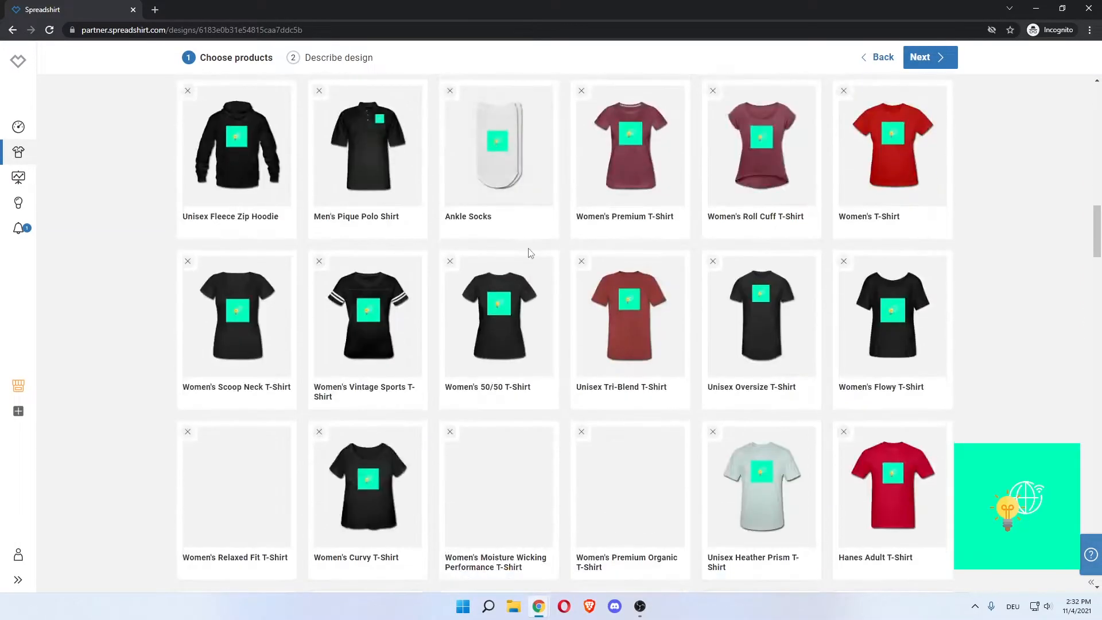
{"action": "scroll", "coordinate": [529, 252], "scroll_direction": "up", "scroll_amount": 20}
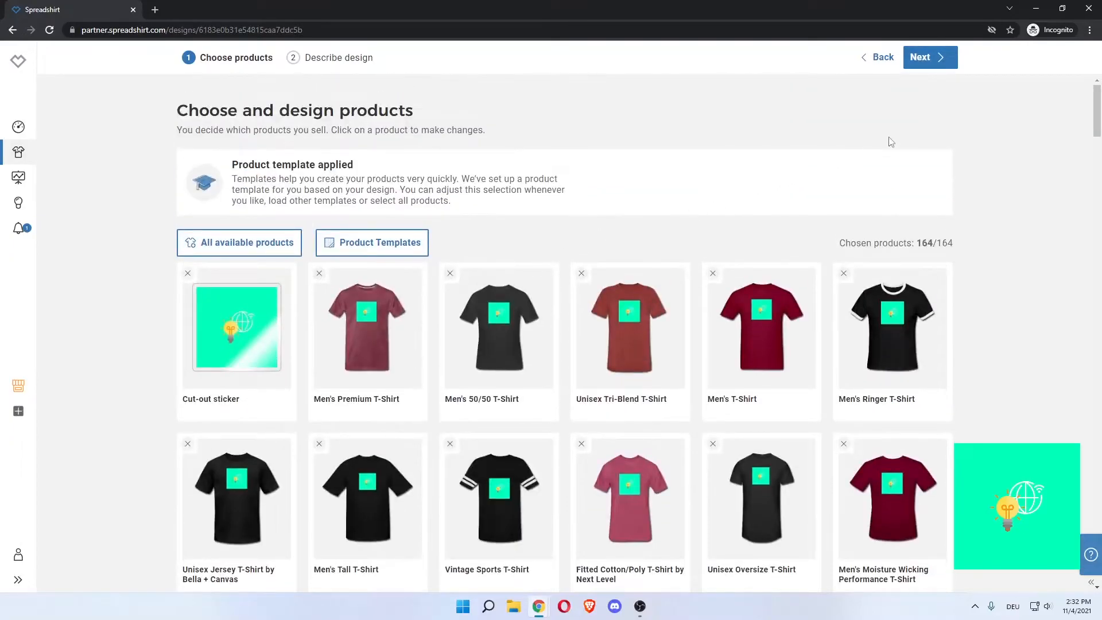
{"action": "left_click", "coordinate": [941, 56]}
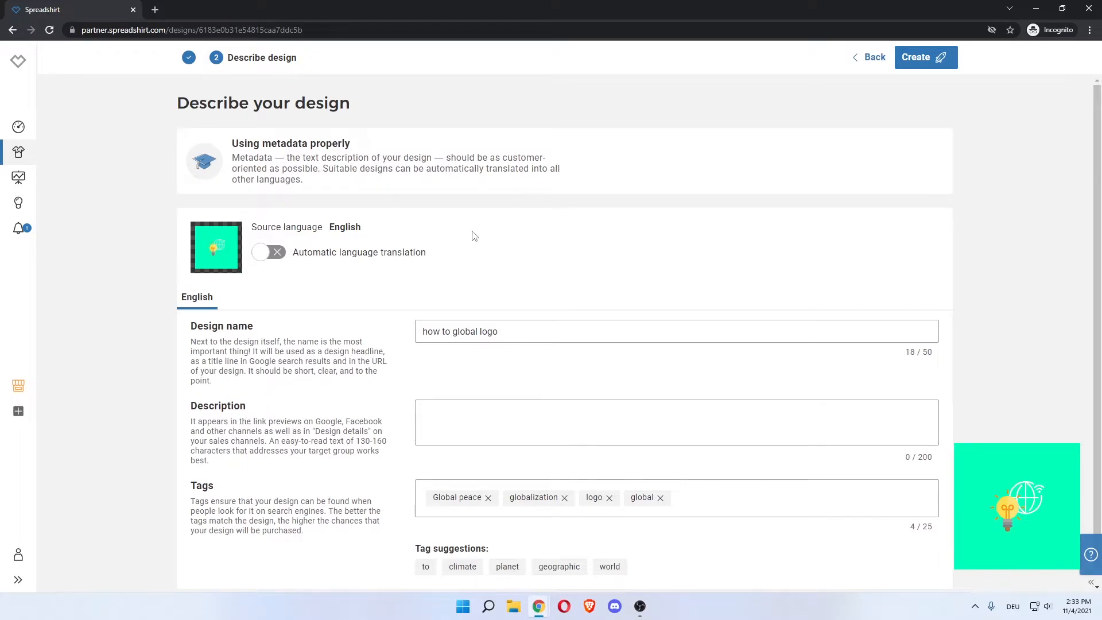
Step: Examine the design description form, including the source language, design name and automatic language translation option
{"action": "scroll", "coordinate": [362, 273], "scroll_direction": "down", "scroll_amount": 1}
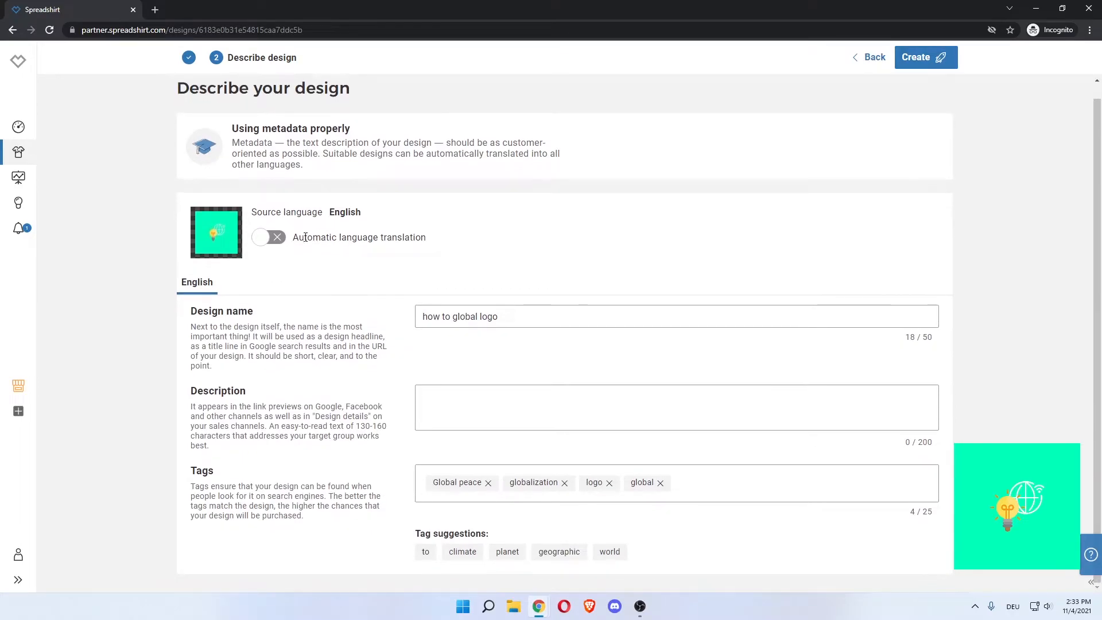
{"action": "left_click_drag", "start_coordinate": [261, 211], "coordinate": [375, 214]}
{"action": "left_click", "coordinate": [375, 214]}
{"action": "double_click", "coordinate": [346, 212]}
{"action": "left_click", "coordinate": [424, 307]}
{"action": "left_click_drag", "start_coordinate": [197, 311], "coordinate": [230, 312]}
{"action": "left_click", "coordinate": [295, 255]}
{"action": "left_click_drag", "start_coordinate": [309, 237], "coordinate": [437, 242]}
{"action": "left_click", "coordinate": [438, 242]}
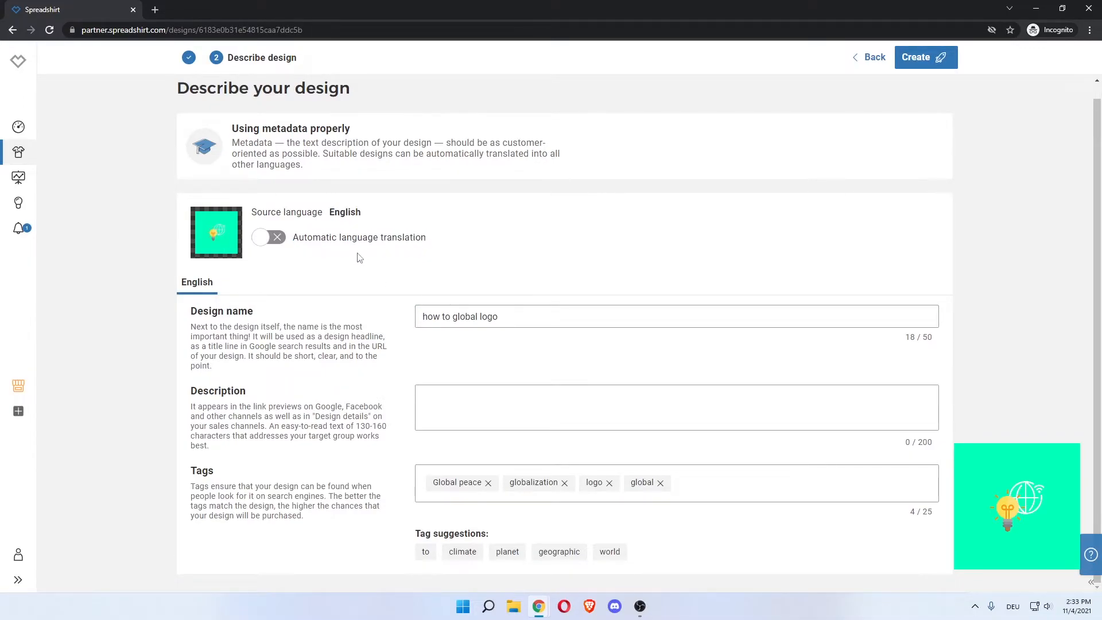
Step: Turn on automatic language translation and show the additional translation languages, keeping English as the edited language
{"action": "left_click", "coordinate": [269, 247]}
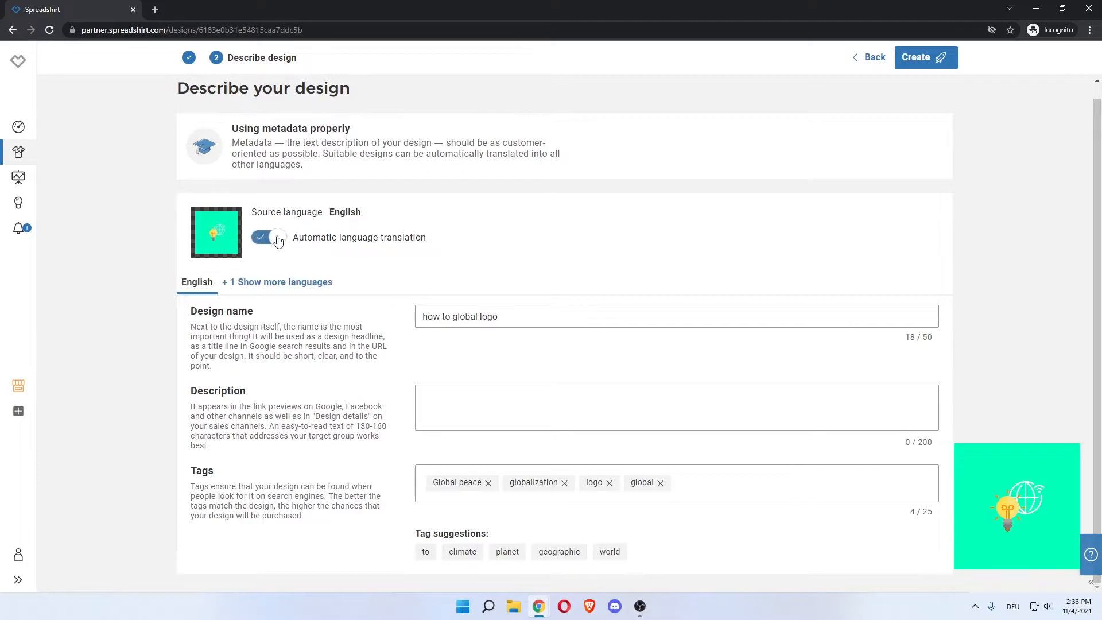
{"action": "left_click", "coordinate": [268, 287]}
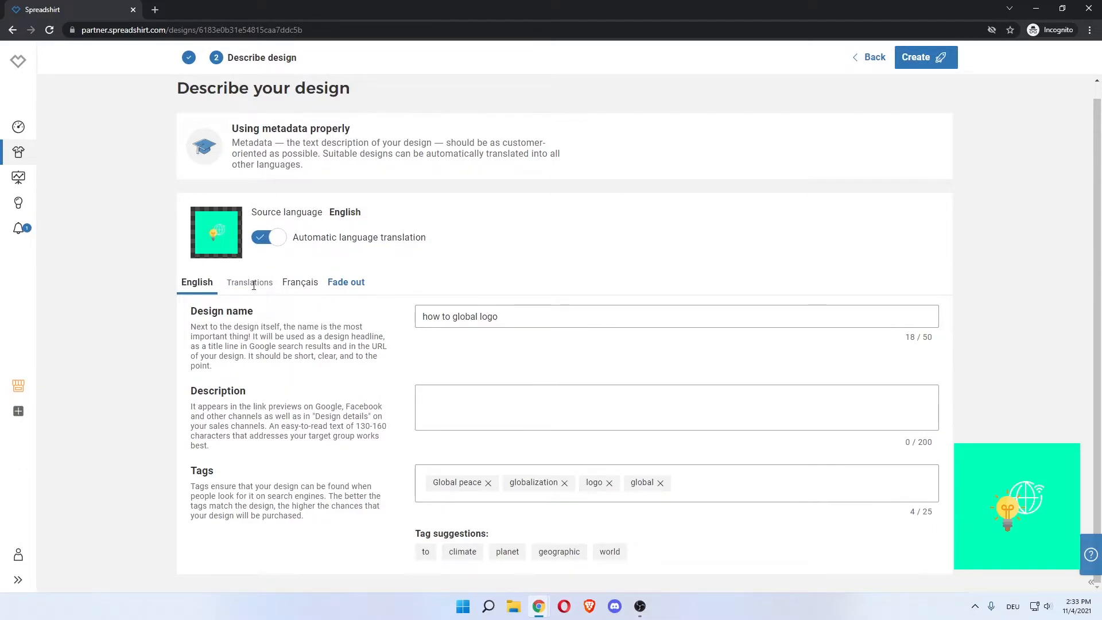
{"action": "double_click", "coordinate": [299, 281]}
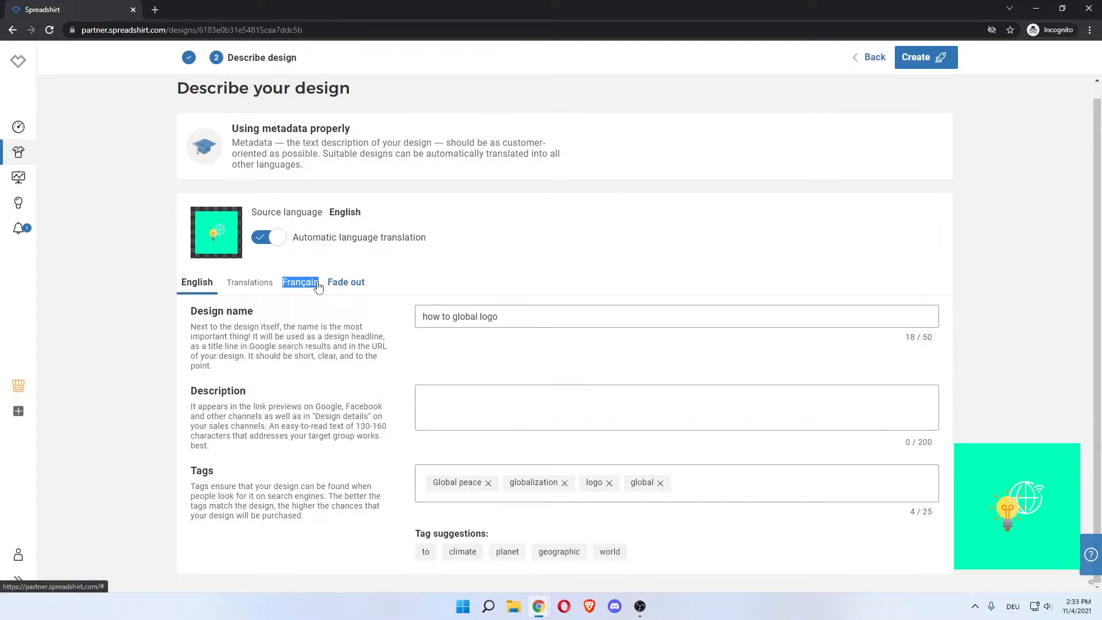
{"action": "left_click", "coordinate": [197, 282]}
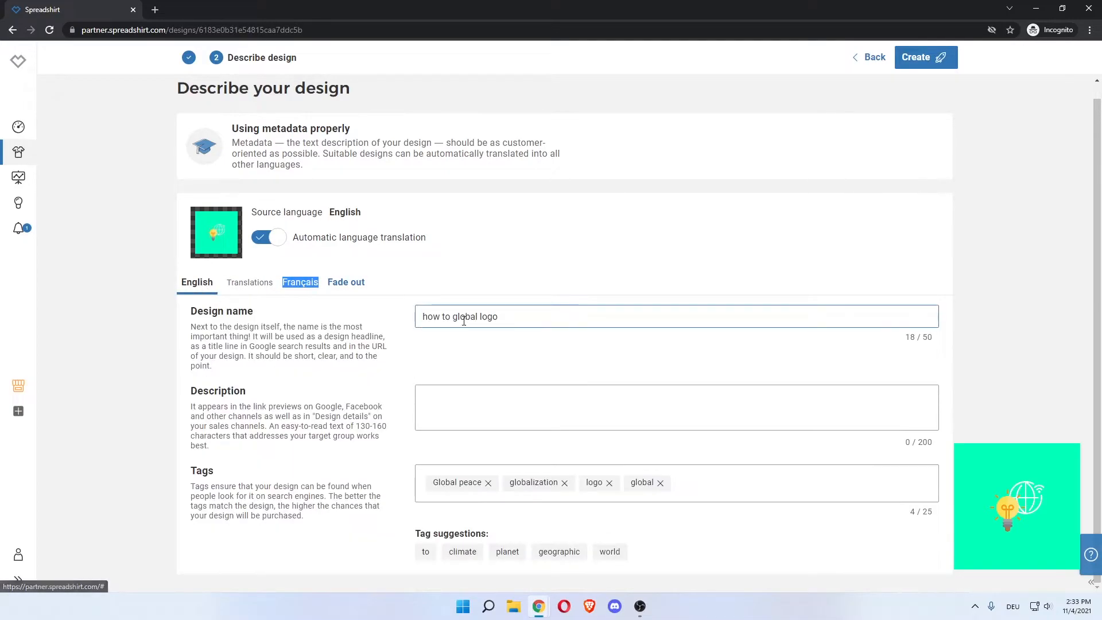
Step: Change the design name to How to Global Logo
{"action": "left_click", "coordinate": [497, 317]}
{"action": "left_click_drag", "start_coordinate": [498, 316], "coordinate": [400, 322]}
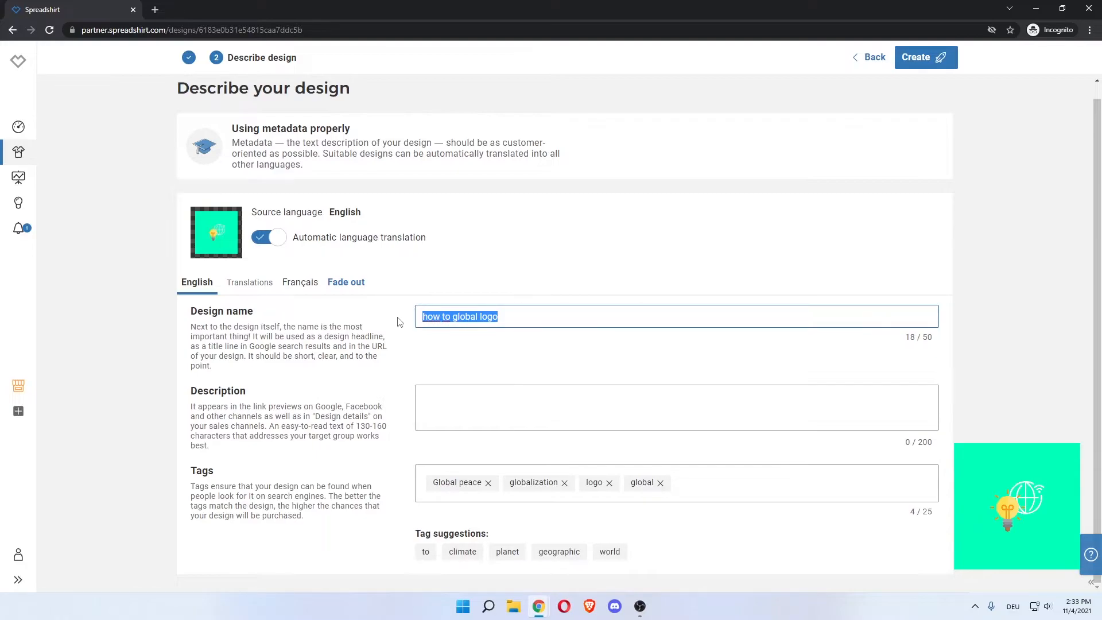
{"action": "type", "text": "How to Global"}
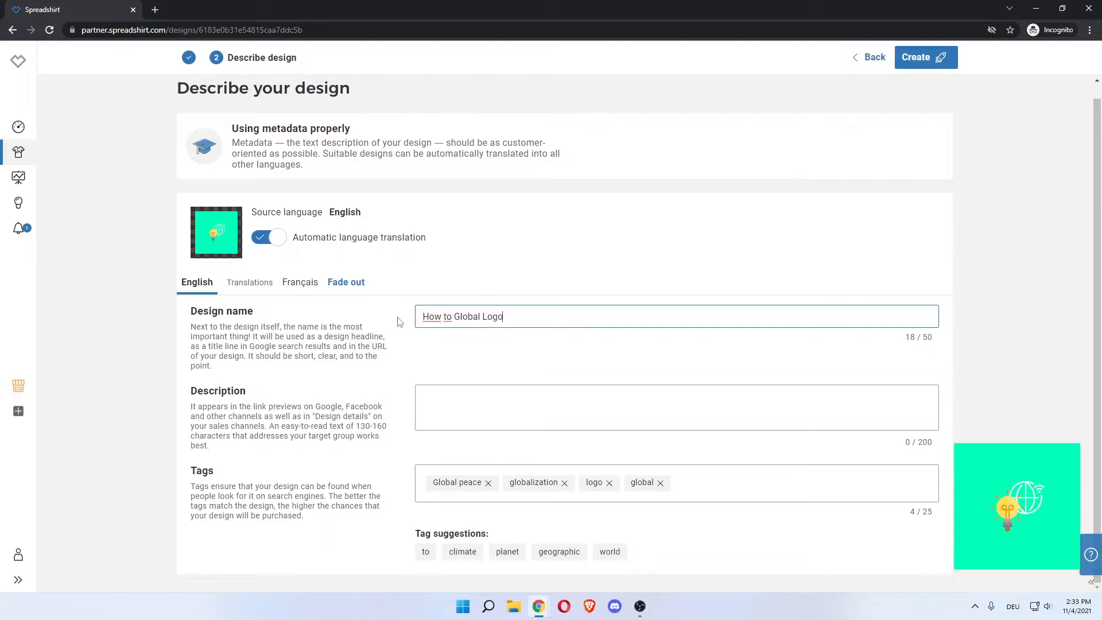
{"action": "left_click", "coordinate": [397, 318]}
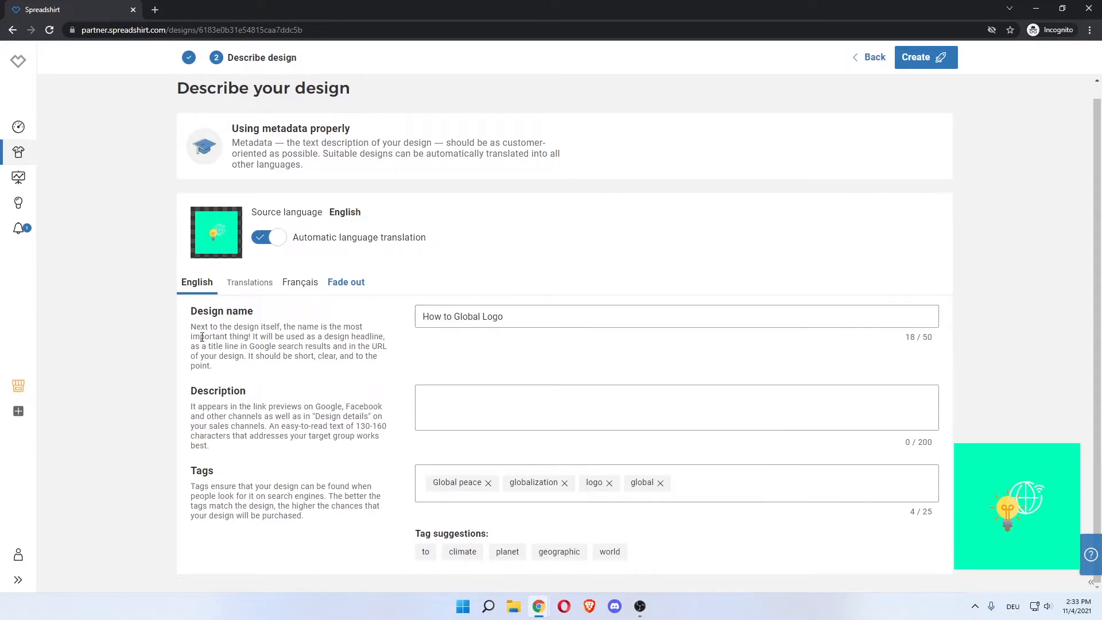
{"action": "left_click_drag", "start_coordinate": [192, 313], "coordinate": [259, 314]}
{"action": "left_click", "coordinate": [438, 320]}
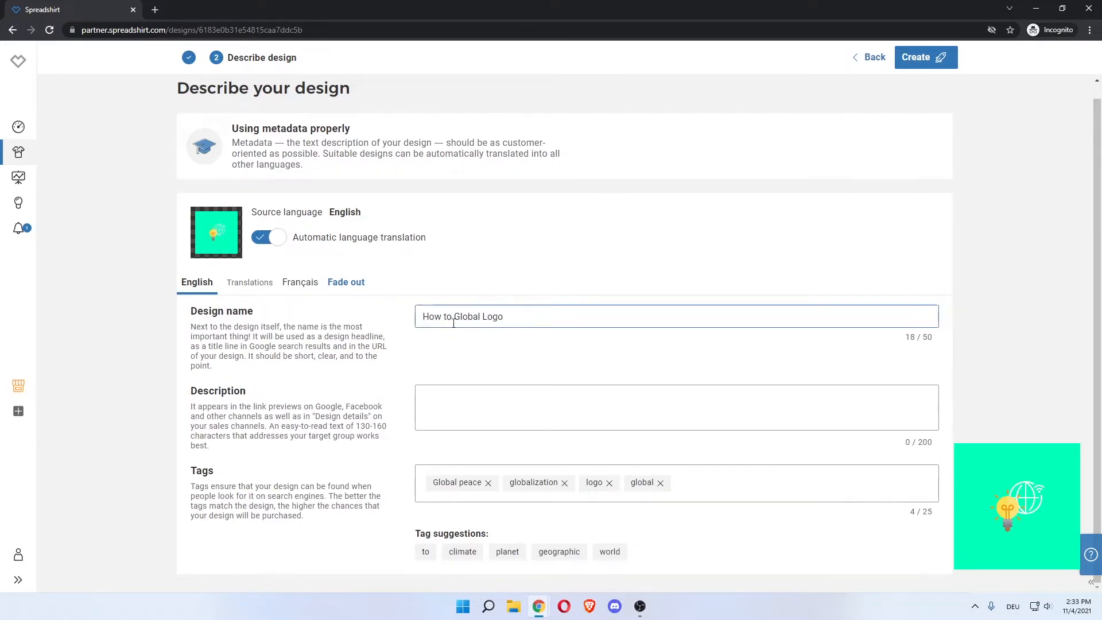
Step: Copy the design name How to Global Logo into the design's description
{"action": "left_click_drag", "start_coordinate": [511, 320], "coordinate": [417, 319]}
{"action": "left_click", "coordinate": [497, 316]}
{"action": "left_click_drag", "start_coordinate": [506, 317], "coordinate": [421, 317]}
{"action": "left_click", "coordinate": [424, 317]}
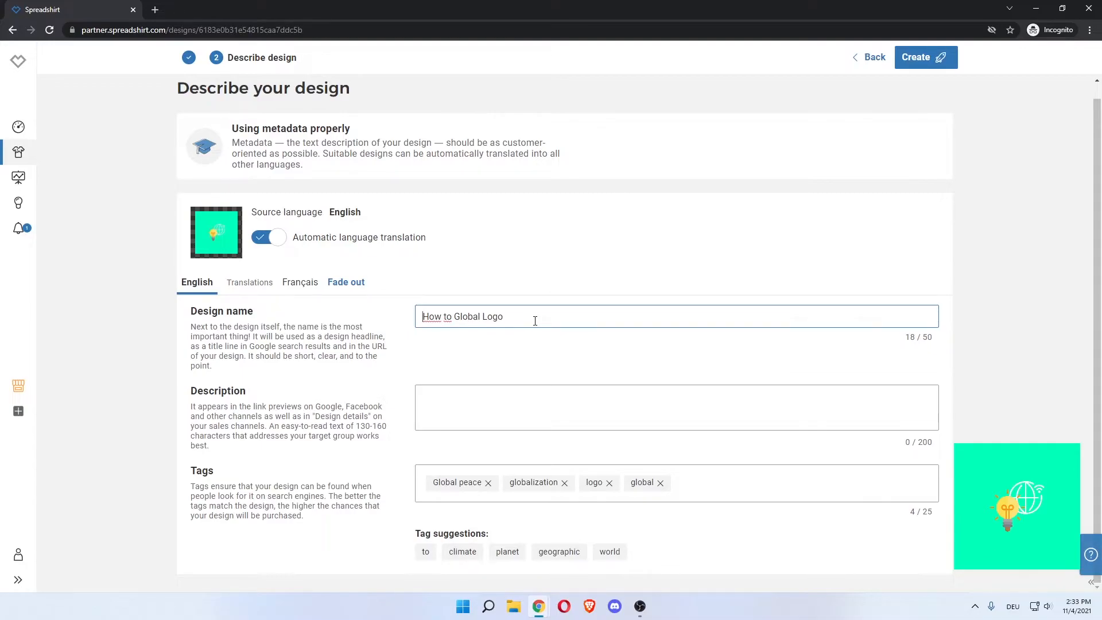
{"action": "left_click_drag", "start_coordinate": [503, 316], "coordinate": [365, 305]}
{"action": "key", "text": "ctrl+c"}
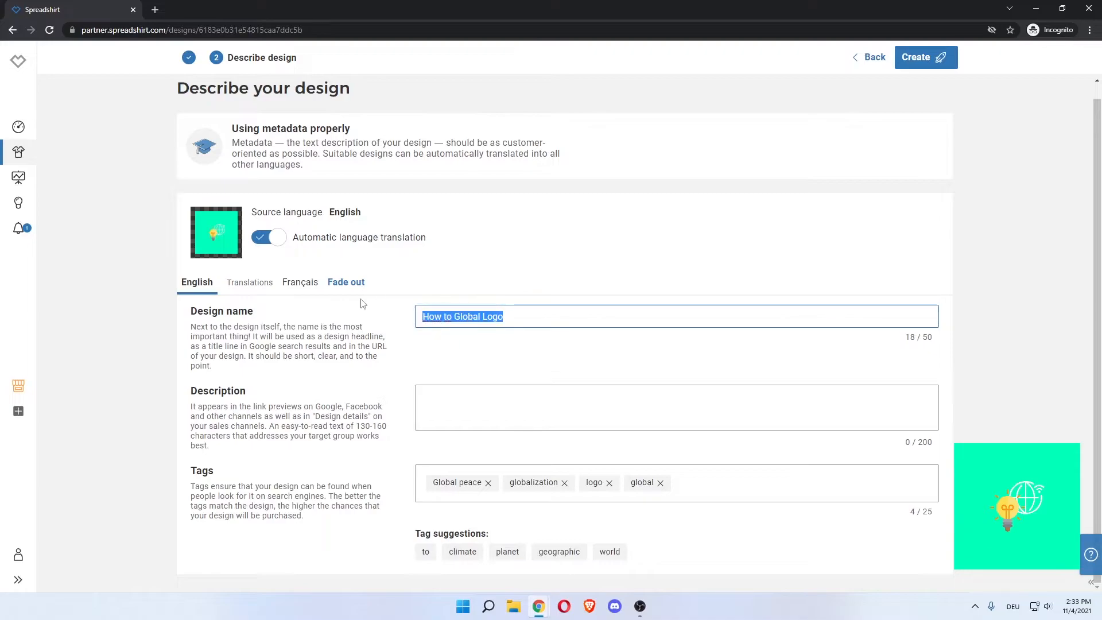
{"action": "left_click", "coordinate": [422, 397]}
{"action": "key", "text": "ctrl+v"}
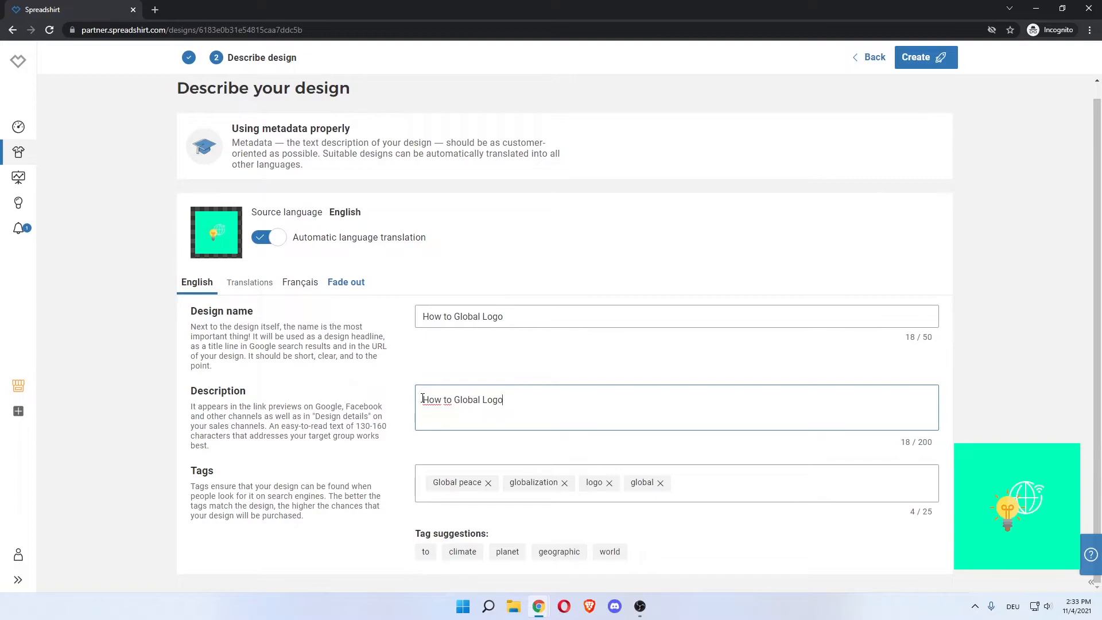
Step: Read the advice on using metadata properly, including customer-oriented descriptions and automatic translation into other languages
{"action": "left_click", "coordinate": [394, 396]}
{"action": "left_click_drag", "start_coordinate": [239, 142], "coordinate": [542, 142]}
{"action": "left_click", "coordinate": [439, 146]}
{"action": "left_click_drag", "start_coordinate": [241, 152], "coordinate": [568, 153]}
{"action": "left_click", "coordinate": [565, 154]}
{"action": "left_click_drag", "start_coordinate": [303, 165], "coordinate": [260, 164]}
{"action": "left_click", "coordinate": [305, 168]}
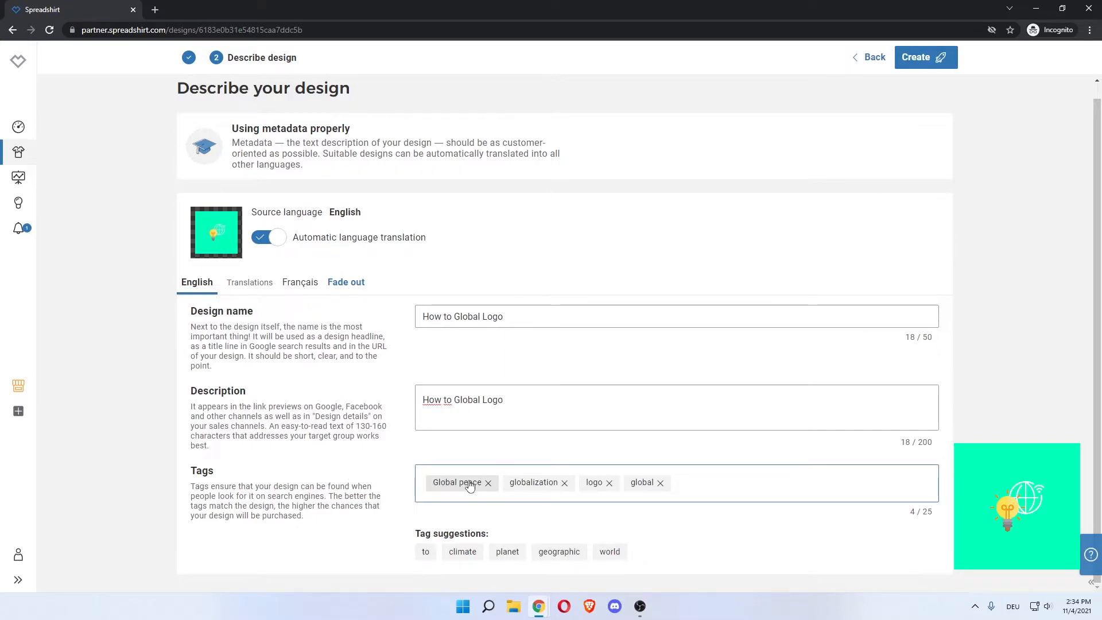
Step: Remove the Global peace tag and add the tag youtube to the design
{"action": "left_click_drag", "start_coordinate": [191, 471], "coordinate": [209, 471]}
{"action": "left_click", "coordinate": [226, 479]}
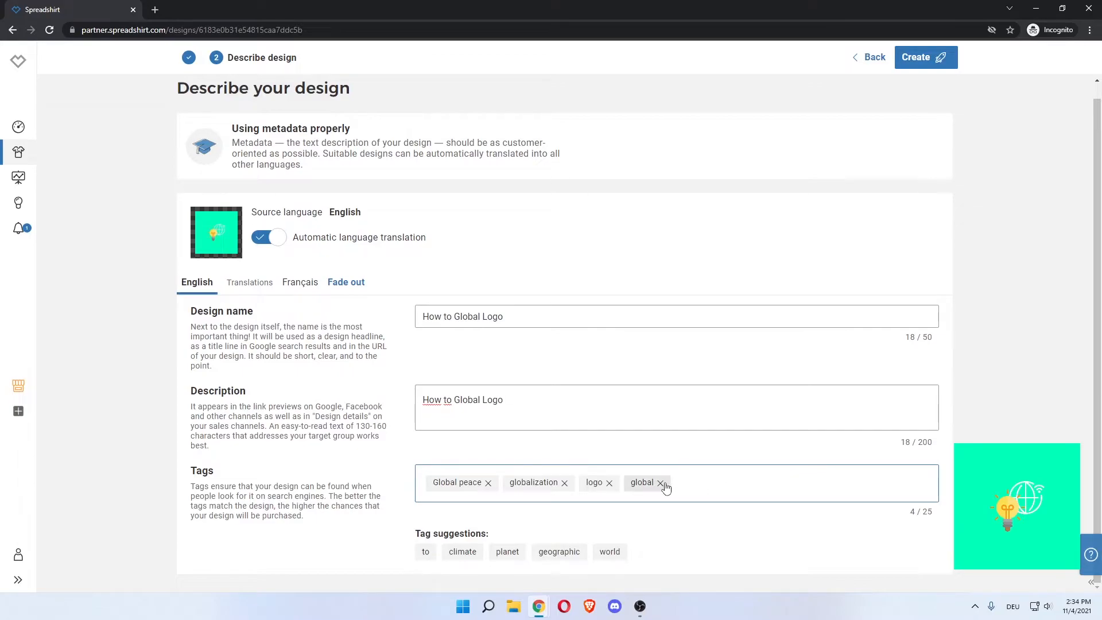
{"action": "left_click", "coordinate": [488, 483]}
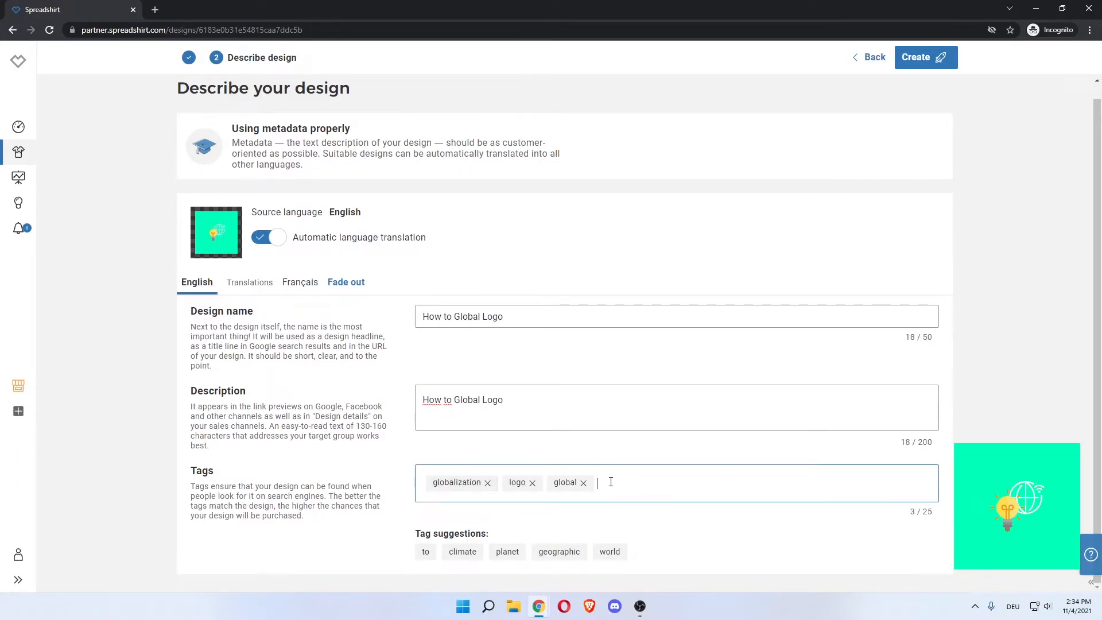
{"action": "type", "text": "youtube"}
{"action": "key", "text": "Return"}
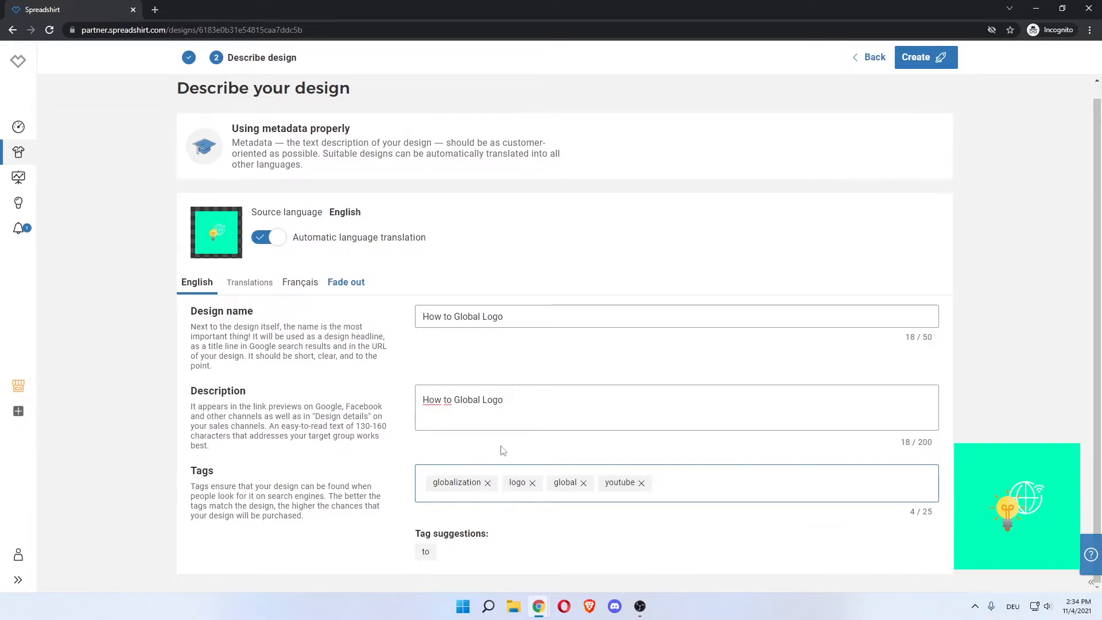
Step: Look over the description and tags sections and create the product from the described design
{"action": "left_click", "coordinate": [399, 366]}
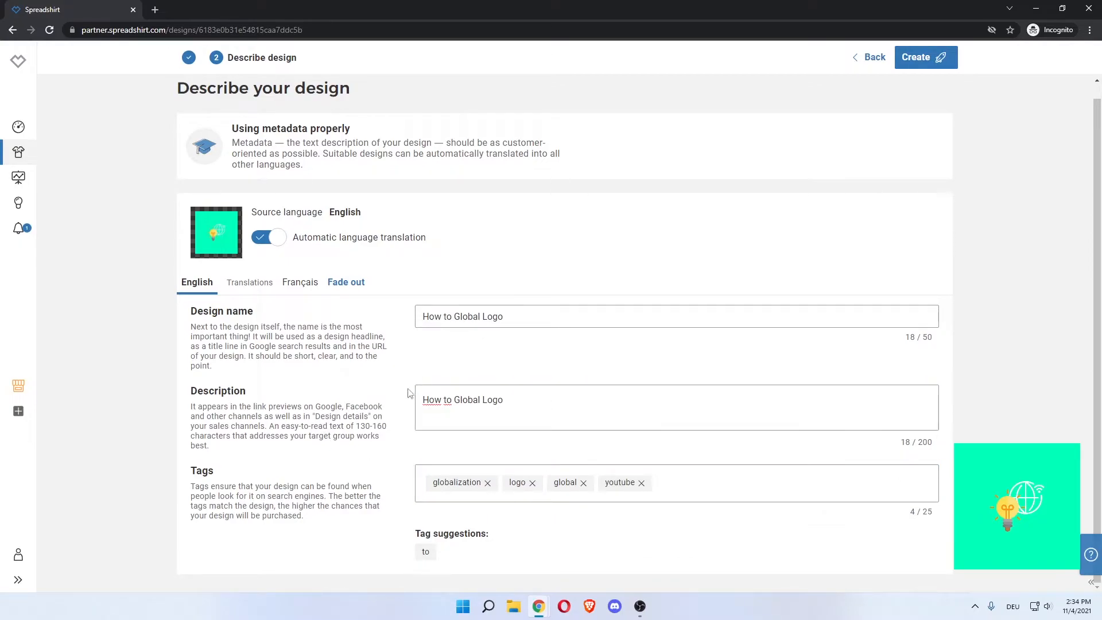
{"action": "left_click_drag", "start_coordinate": [218, 389], "coordinate": [252, 390]}
{"action": "left_click", "coordinate": [237, 450]}
{"action": "left_click_drag", "start_coordinate": [215, 471], "coordinate": [191, 471]}
{"action": "left_click", "coordinate": [241, 453]}
{"action": "left_click", "coordinate": [917, 62]}
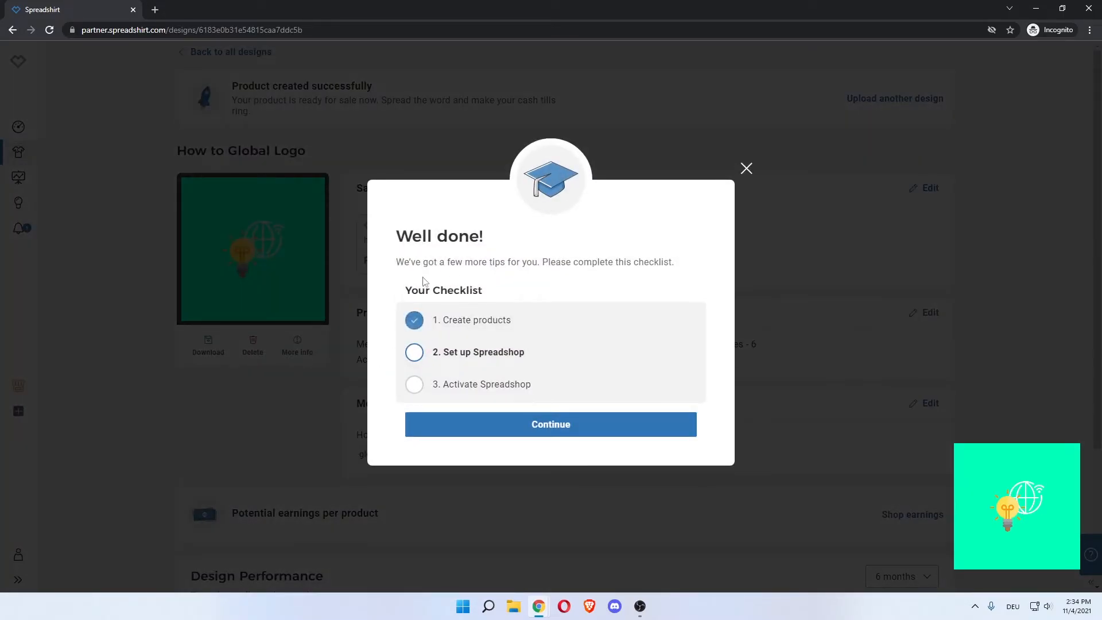
Step: Continue from the checklist to the Spreadshop setup and look over the shop preview
{"action": "left_click_drag", "start_coordinate": [416, 262], "coordinate": [608, 267]}
{"action": "left_click", "coordinate": [610, 267]}
{"action": "left_click", "coordinate": [487, 424]}
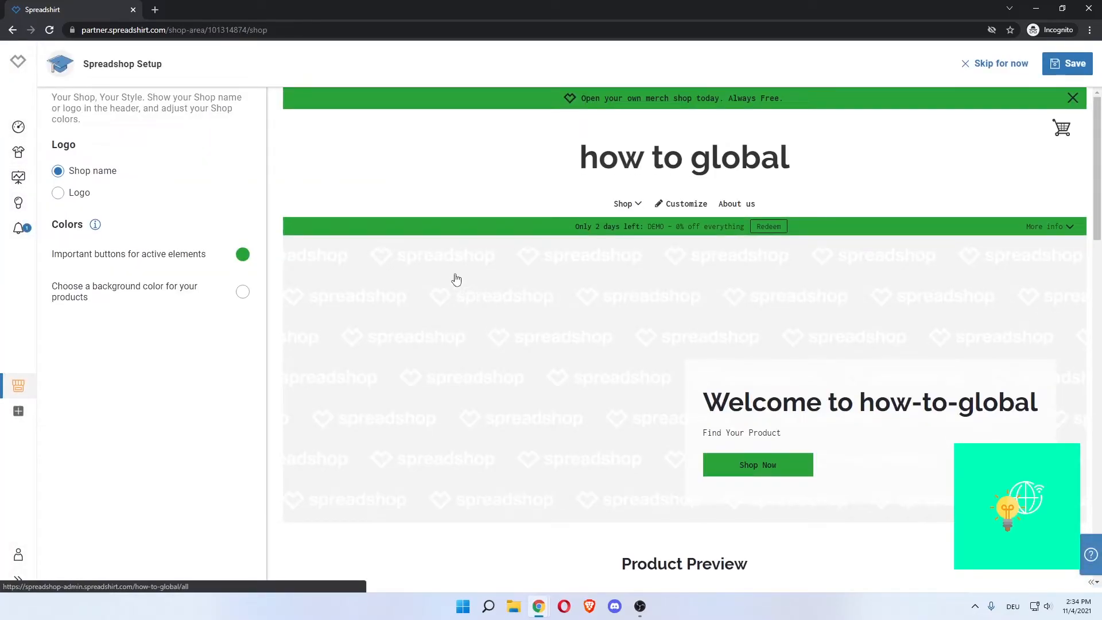
{"action": "scroll", "coordinate": [663, 297], "scroll_direction": "down", "scroll_amount": 5}
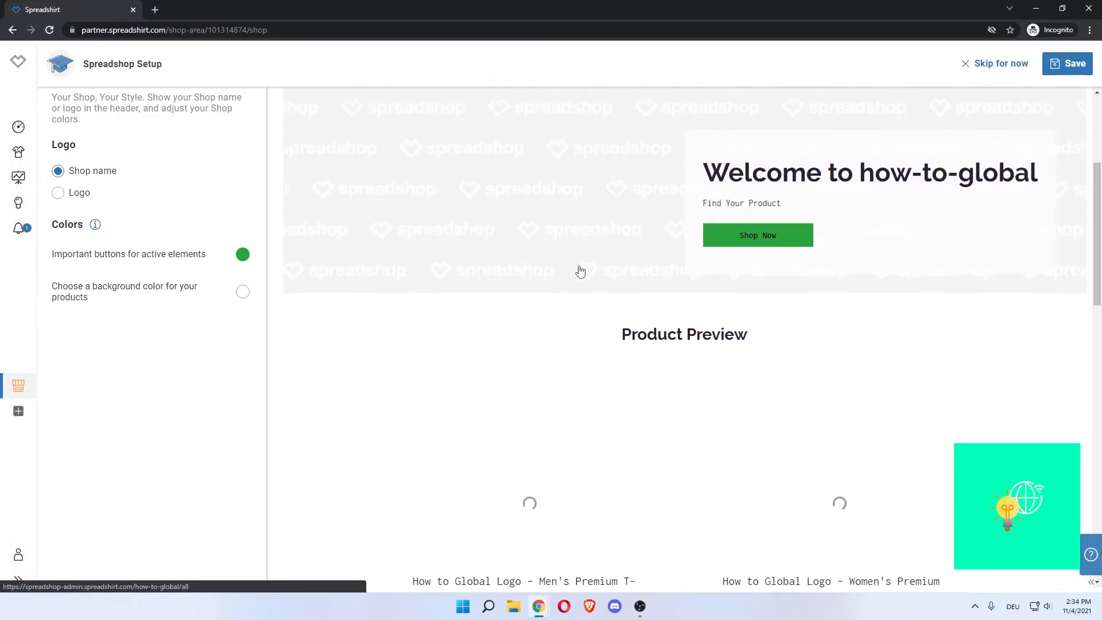
{"action": "scroll", "coordinate": [571, 262], "scroll_direction": "up", "scroll_amount": 6}
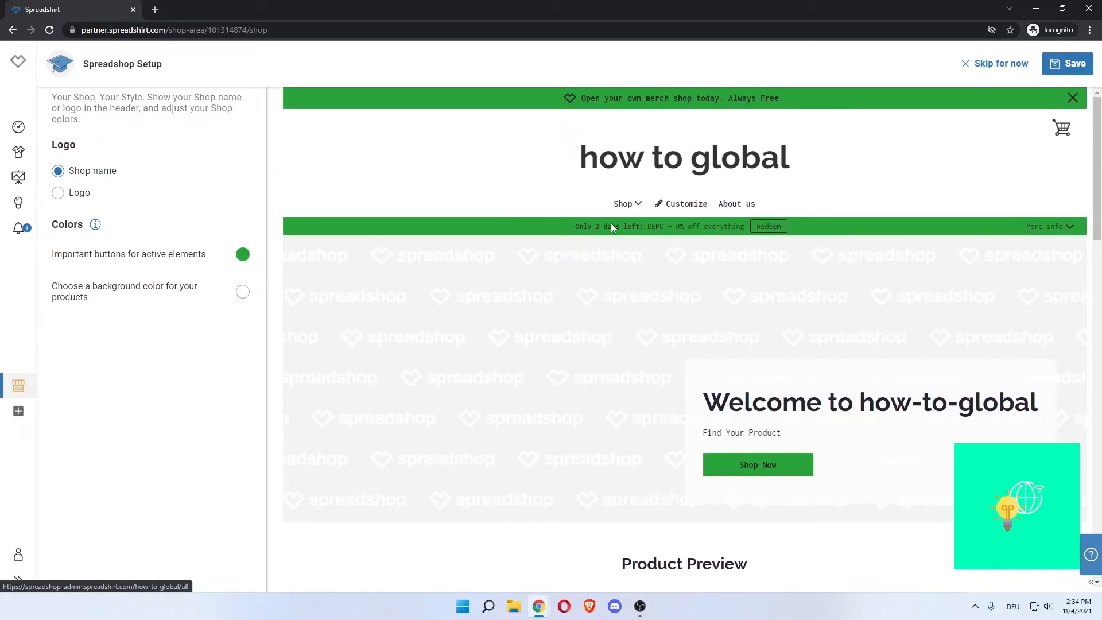
{"action": "mouse_move", "coordinate": [629, 209]}
Step: Set the important buttons' color to pink and the products' background color to blue #0017fe, checking the product preview
{"action": "left_click", "coordinate": [168, 263]}
{"action": "left_click", "coordinate": [98, 291]}
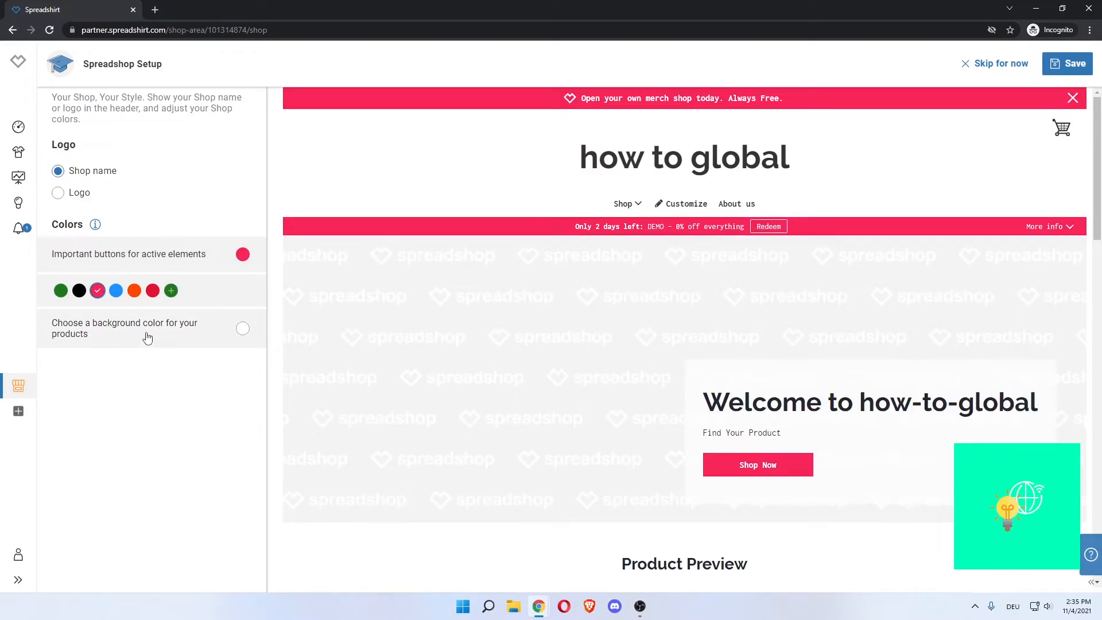
{"action": "left_click", "coordinate": [147, 338]}
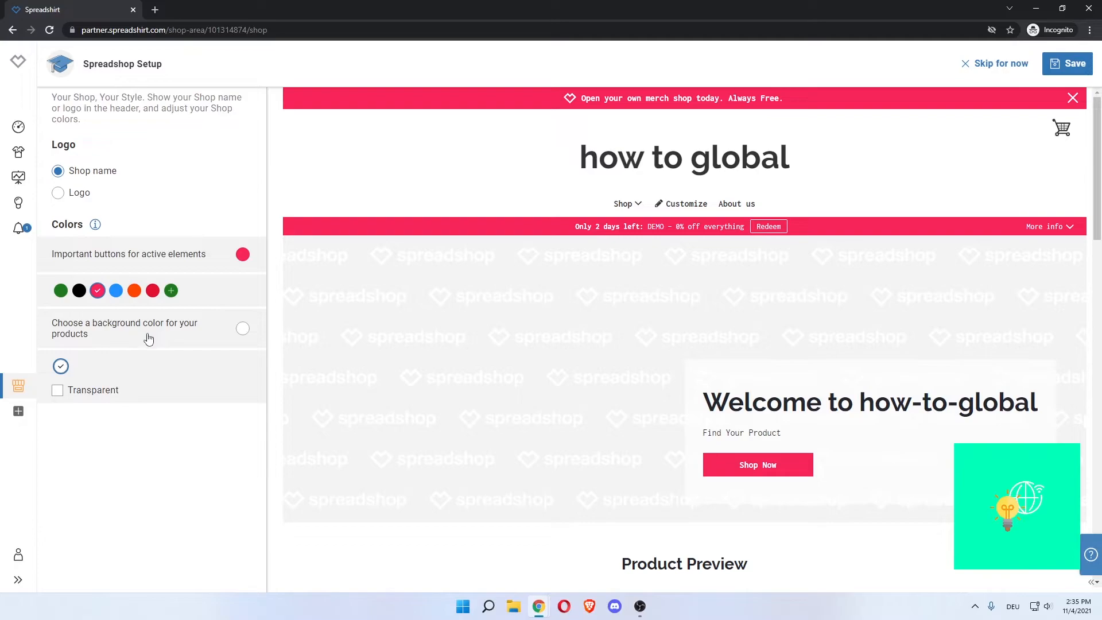
{"action": "left_click", "coordinate": [60, 367]}
{"action": "left_click_drag", "start_coordinate": [160, 507], "coordinate": [182, 508]}
{"action": "left_click_drag", "start_coordinate": [240, 405], "coordinate": [253, 384]}
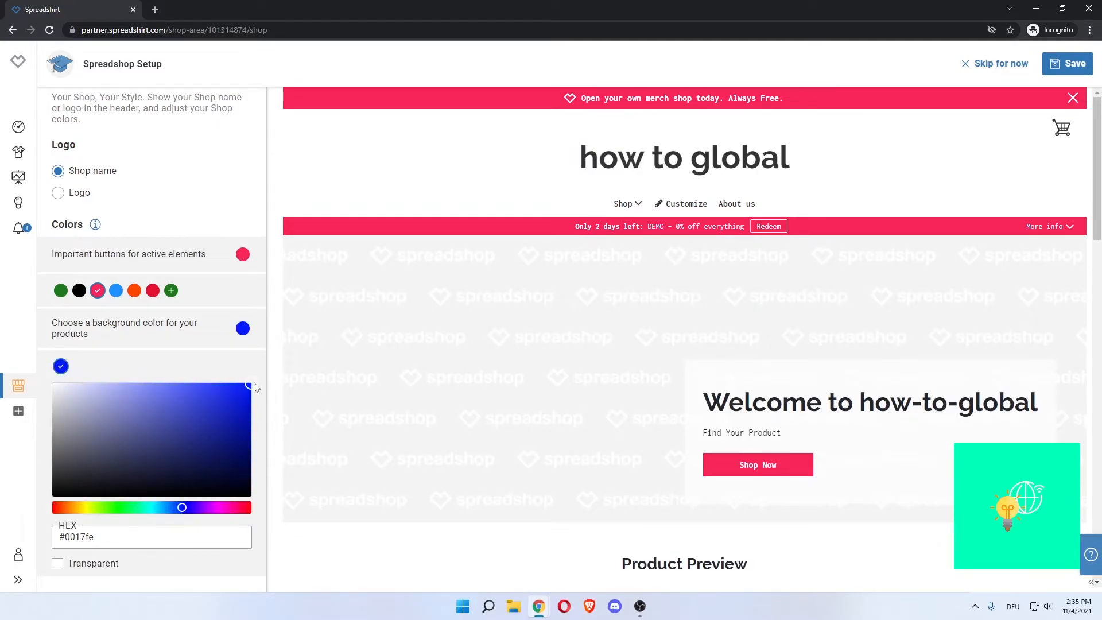
{"action": "scroll", "coordinate": [467, 349], "scroll_direction": "down", "scroll_amount": 7}
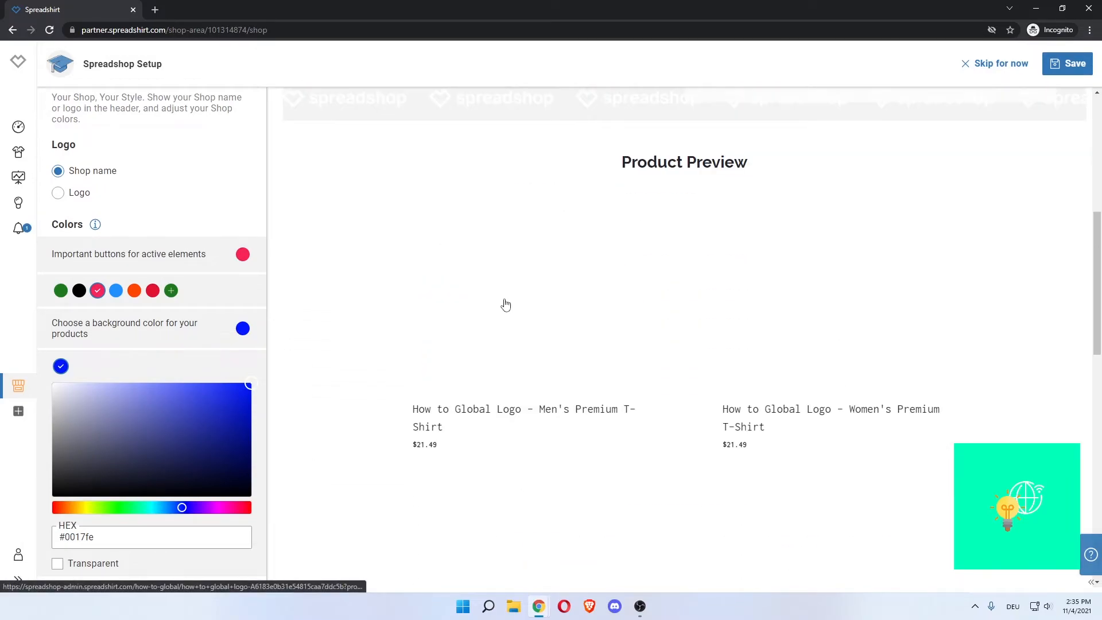
{"action": "scroll", "coordinate": [534, 300], "scroll_direction": "up", "scroll_amount": 1}
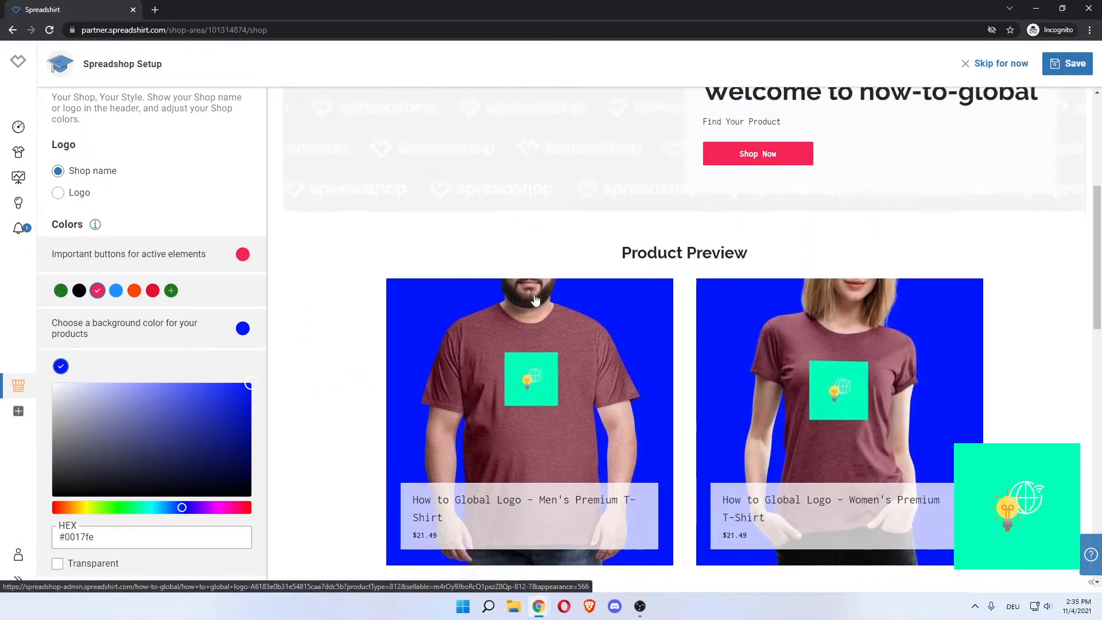
Step: Make the products' background transparent, check the product preview and collapse the color options
{"action": "left_click", "coordinate": [58, 563]}
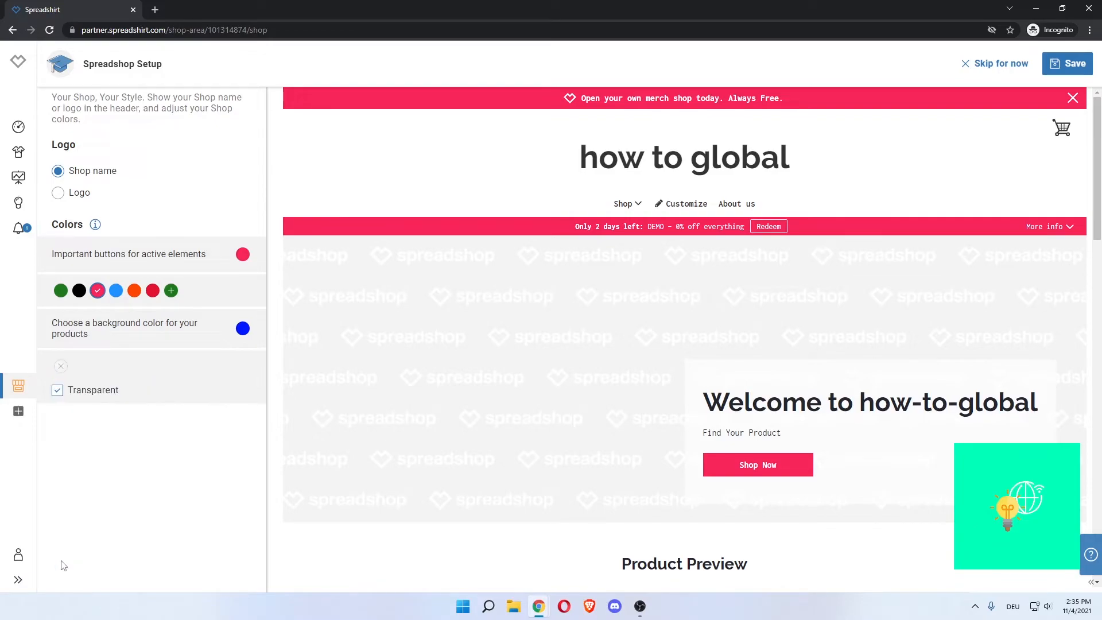
{"action": "scroll", "coordinate": [402, 355], "scroll_direction": "down", "scroll_amount": 10}
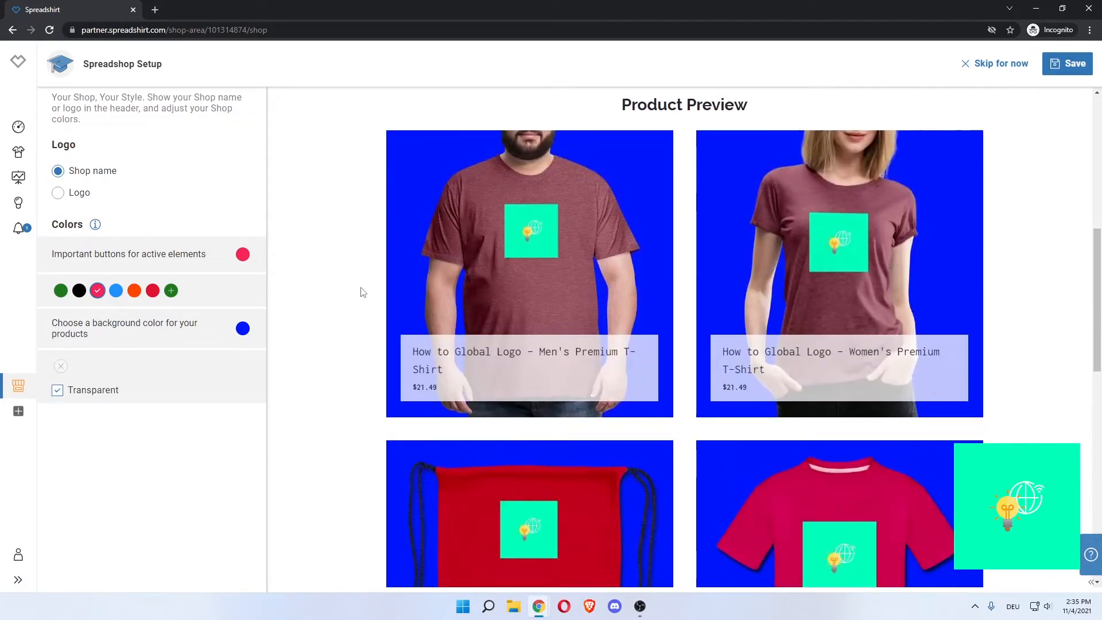
{"action": "scroll", "coordinate": [362, 293], "scroll_direction": "down", "scroll_amount": 8}
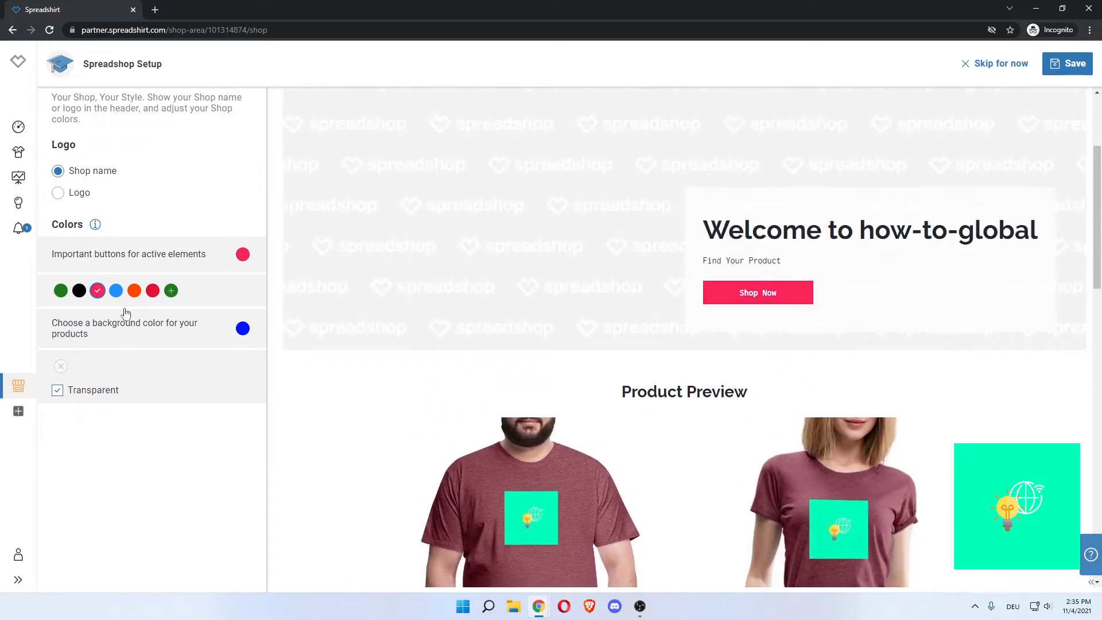
{"action": "left_click", "coordinate": [130, 325]}
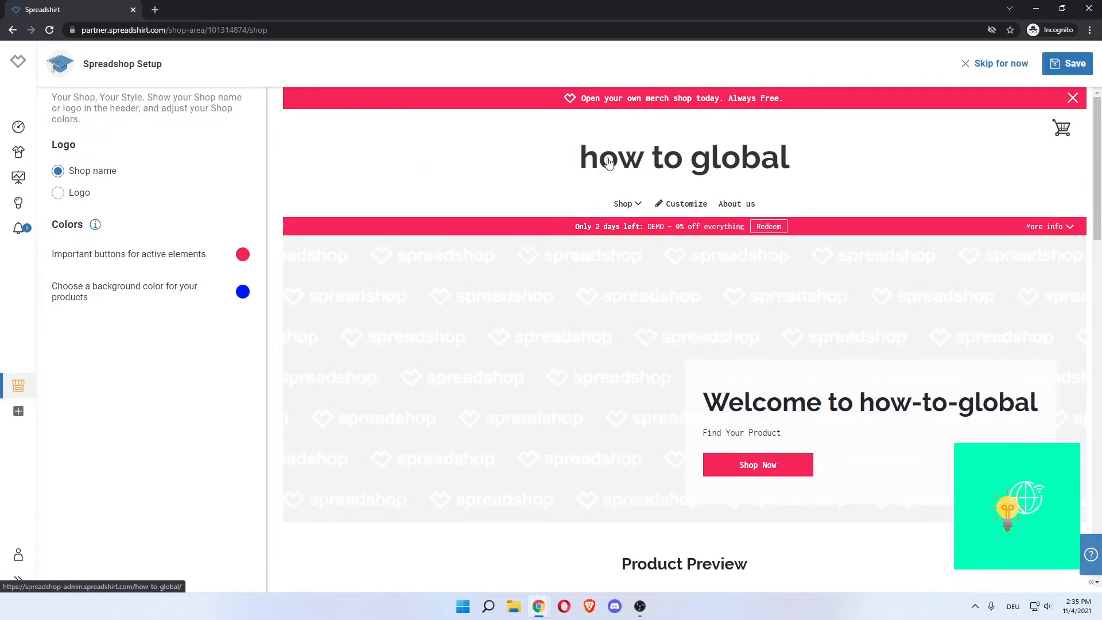
Step: Switch the shop header from the shop name to a logo and upload the logo image file
{"action": "left_click", "coordinate": [57, 194]}
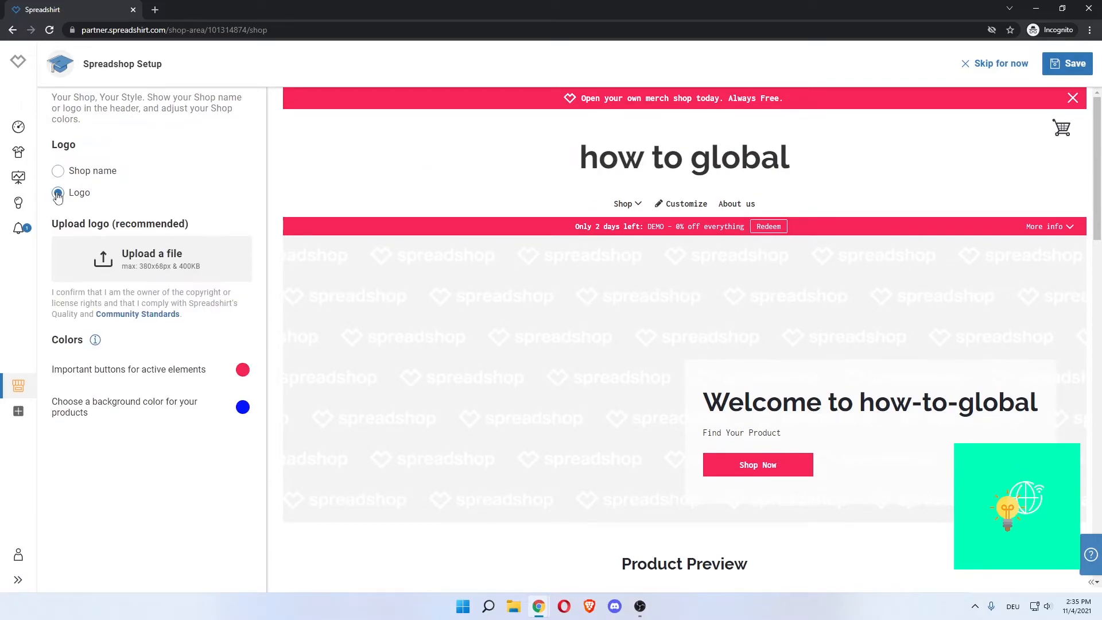
{"action": "left_click", "coordinate": [153, 266]}
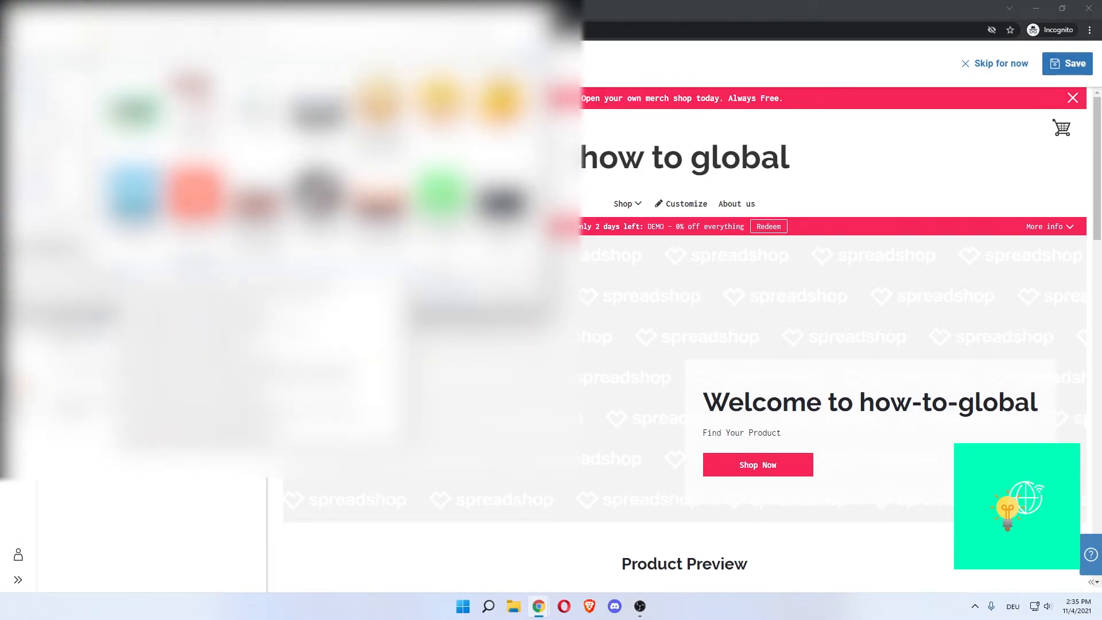
{"action": "left_click", "coordinate": [190, 305]}
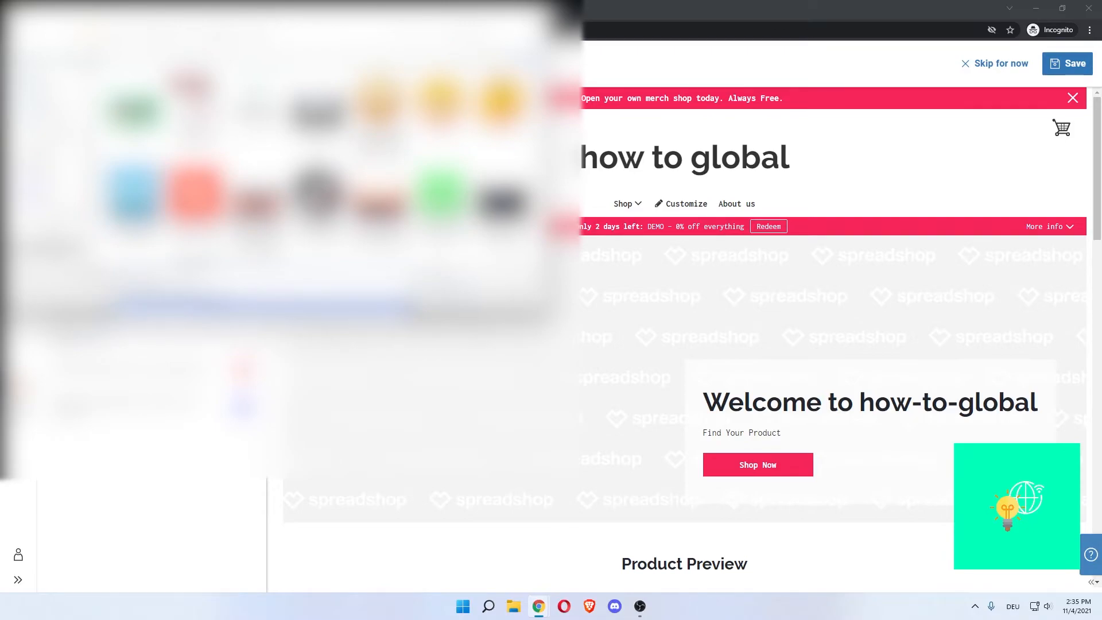
{"action": "left_click", "coordinate": [230, 286]}
{"action": "left_click", "coordinate": [459, 290]}
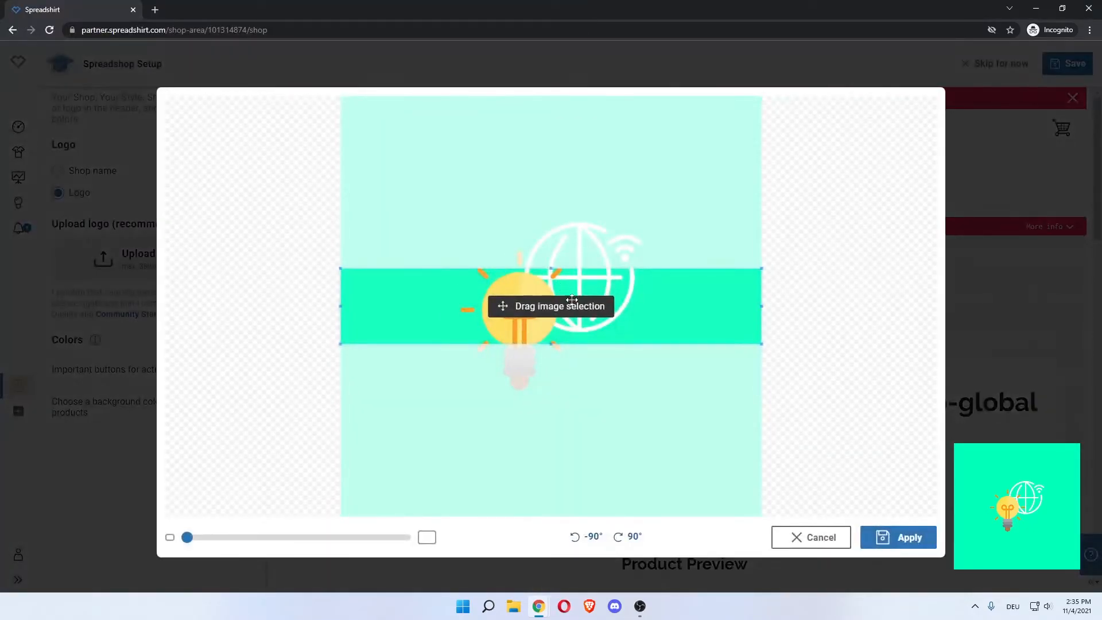
Step: Enlarge the logo's crop area vertically to include the whole light bulb and globe, and apply it
{"action": "left_click_drag", "start_coordinate": [551, 267], "coordinate": [551, 217]}
{"action": "left_click_drag", "start_coordinate": [553, 344], "coordinate": [552, 397]}
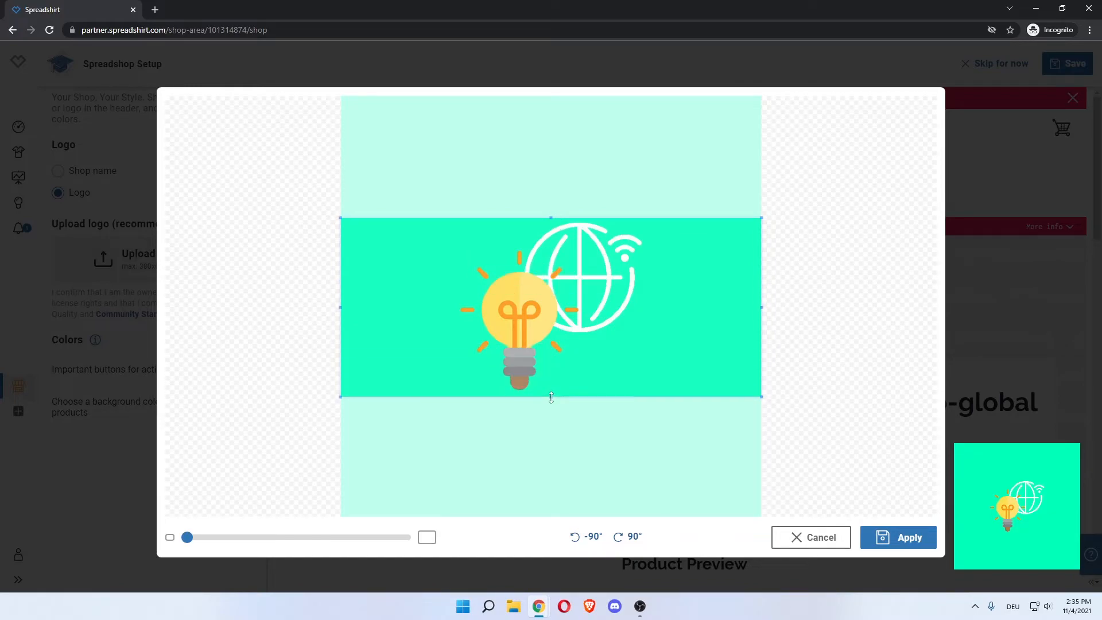
{"action": "left_click", "coordinate": [881, 535]}
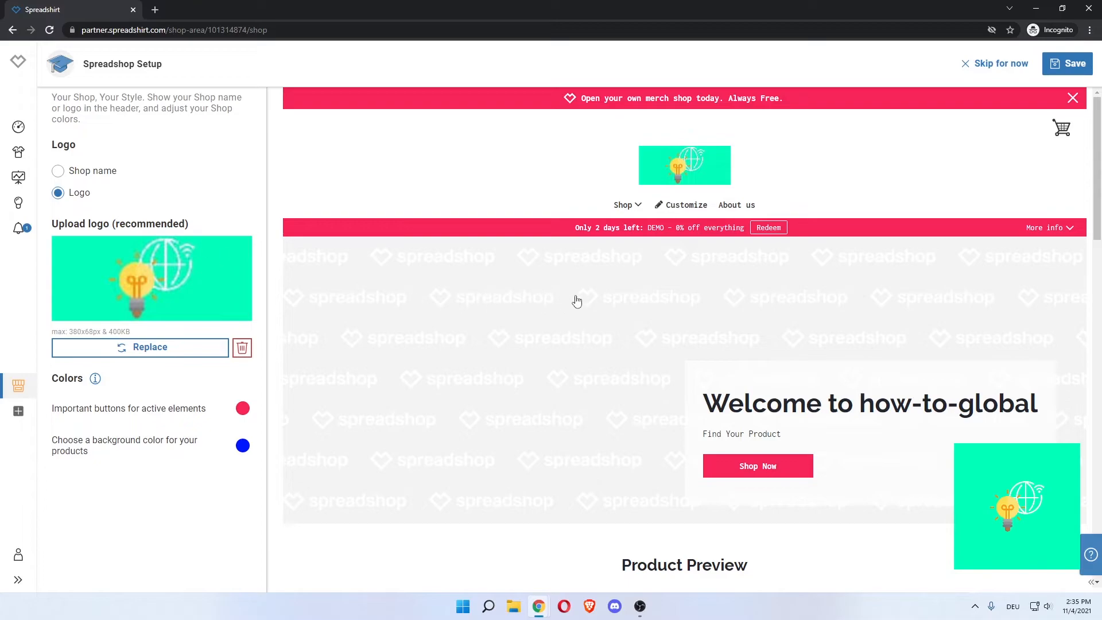
Step: Look over the shop preview with the logo header and save the Spreadshop setup
{"action": "scroll", "coordinate": [556, 300], "scroll_direction": "down", "scroll_amount": 7}
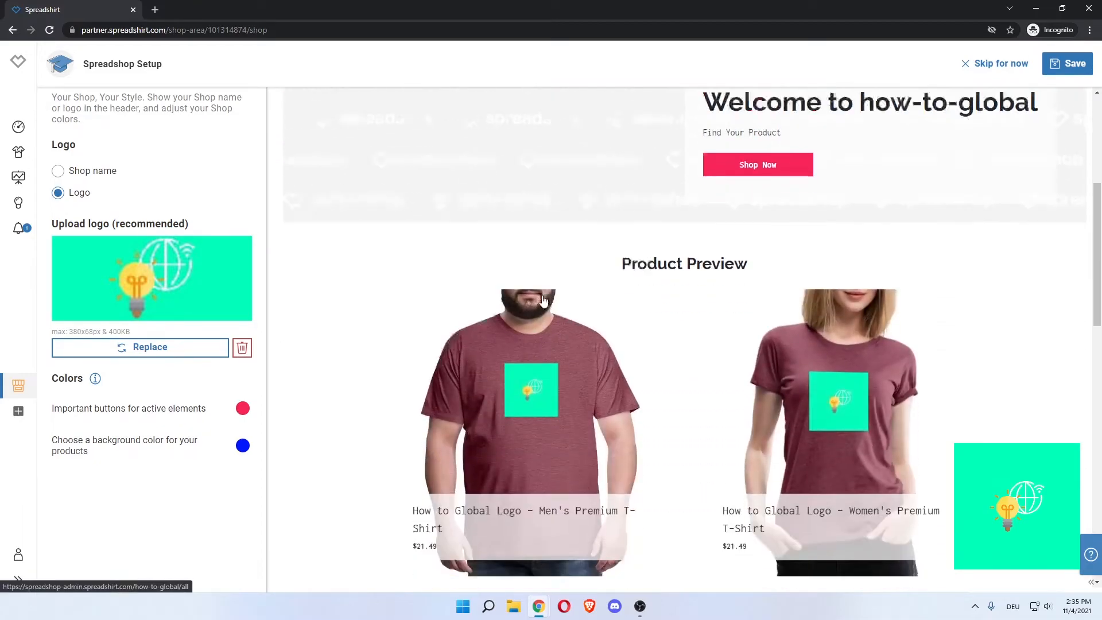
{"action": "scroll", "coordinate": [531, 300], "scroll_direction": "up", "scroll_amount": 7}
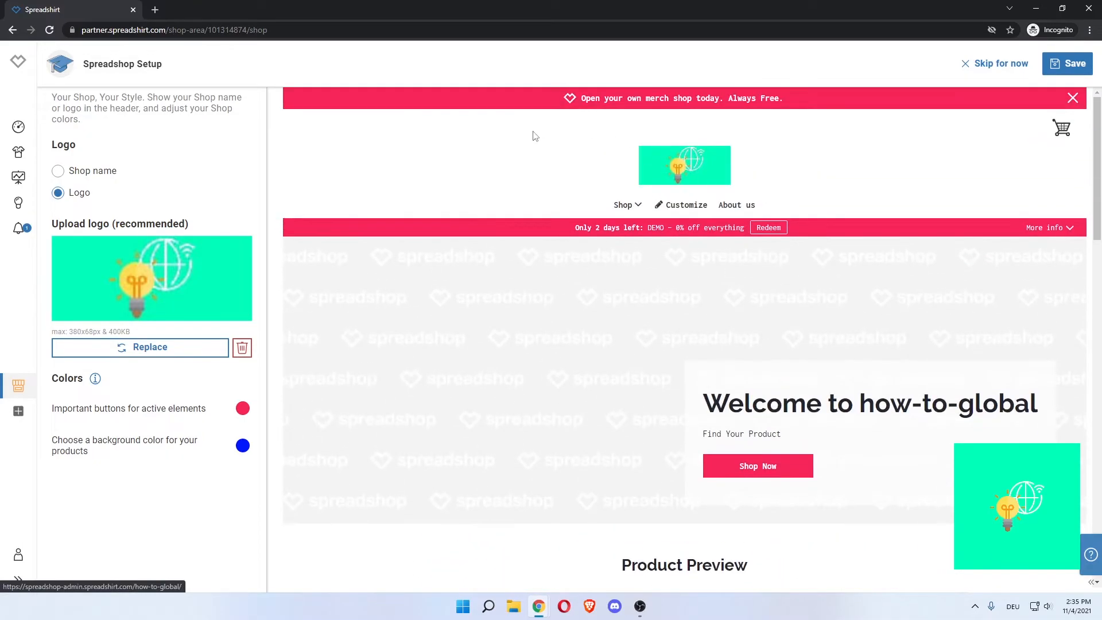
{"action": "left_click", "coordinate": [1063, 65]}
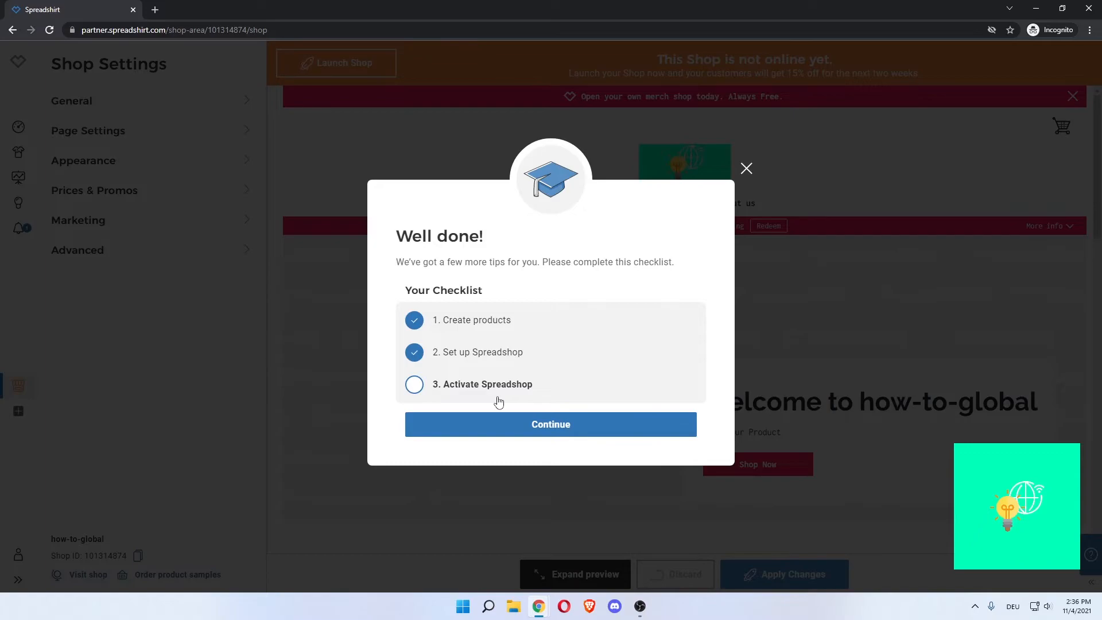
Step: Continue to shop activation, choose Online and examine the name and address form for payments, including its Company option
{"action": "left_click", "coordinate": [514, 426]}
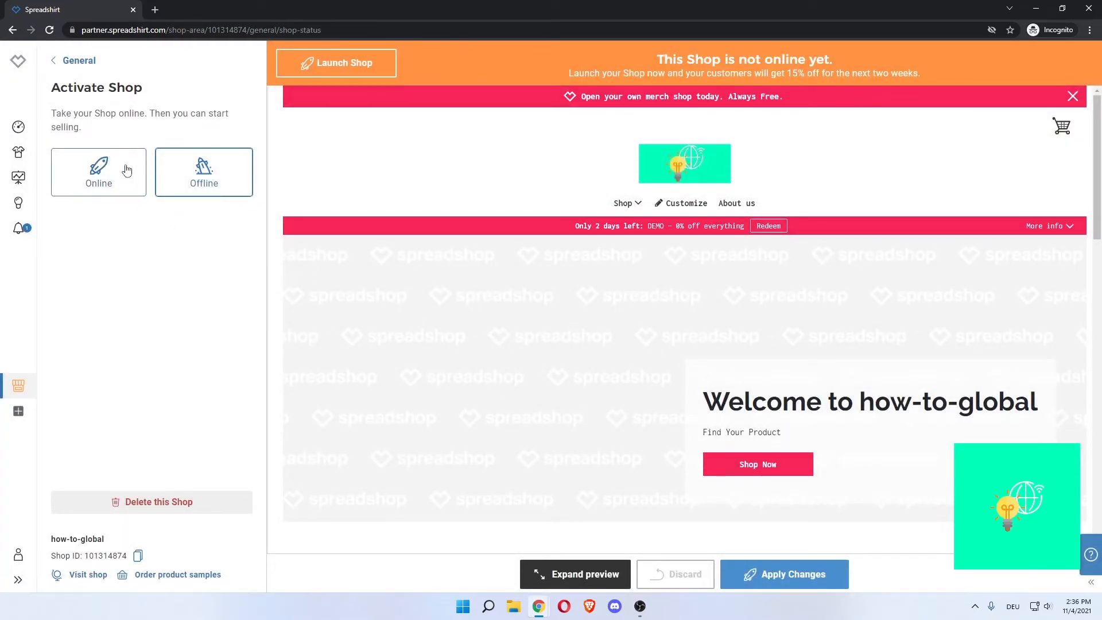
{"action": "left_click", "coordinate": [107, 187]}
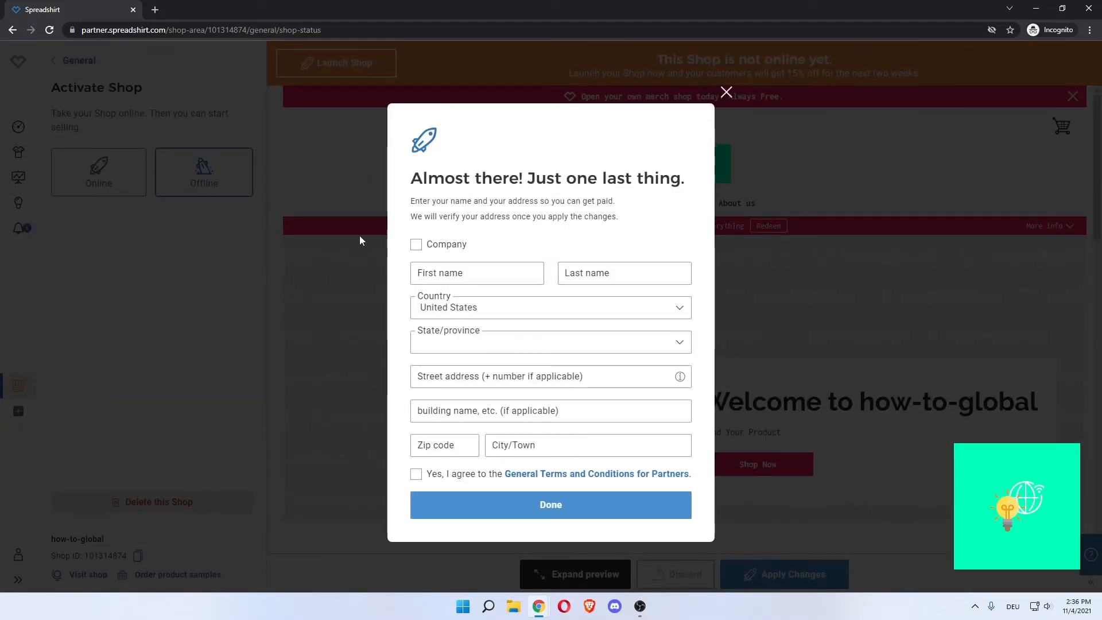
{"action": "left_click_drag", "start_coordinate": [412, 182], "coordinate": [682, 179]}
{"action": "left_click", "coordinate": [682, 179]}
{"action": "left_click_drag", "start_coordinate": [475, 218], "coordinate": [548, 218]}
{"action": "left_click", "coordinate": [547, 220]}
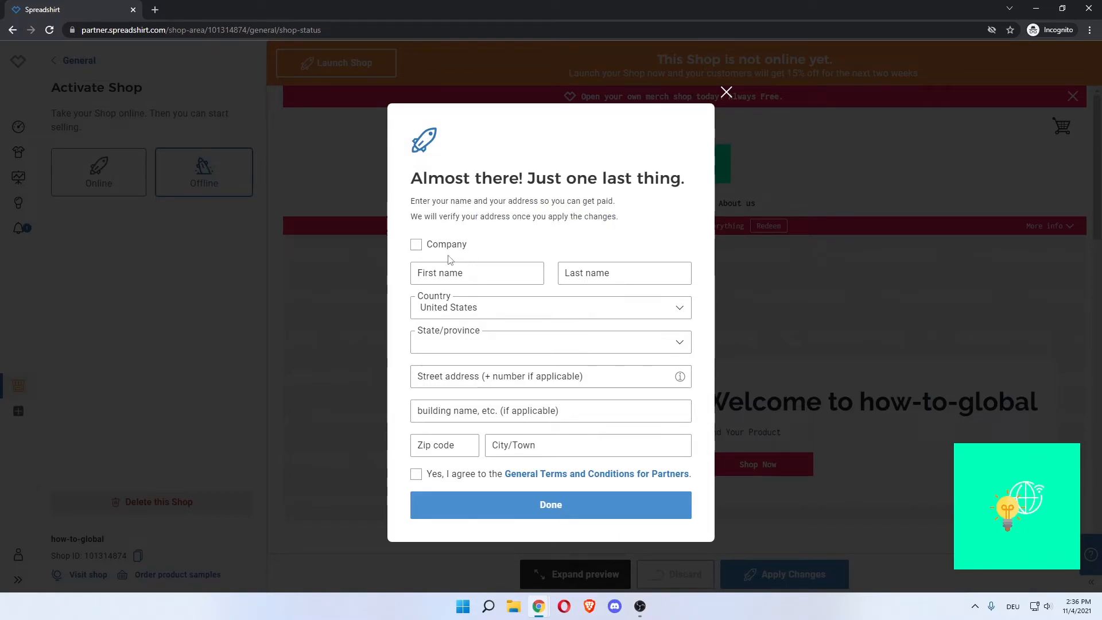
{"action": "left_click", "coordinate": [417, 244]}
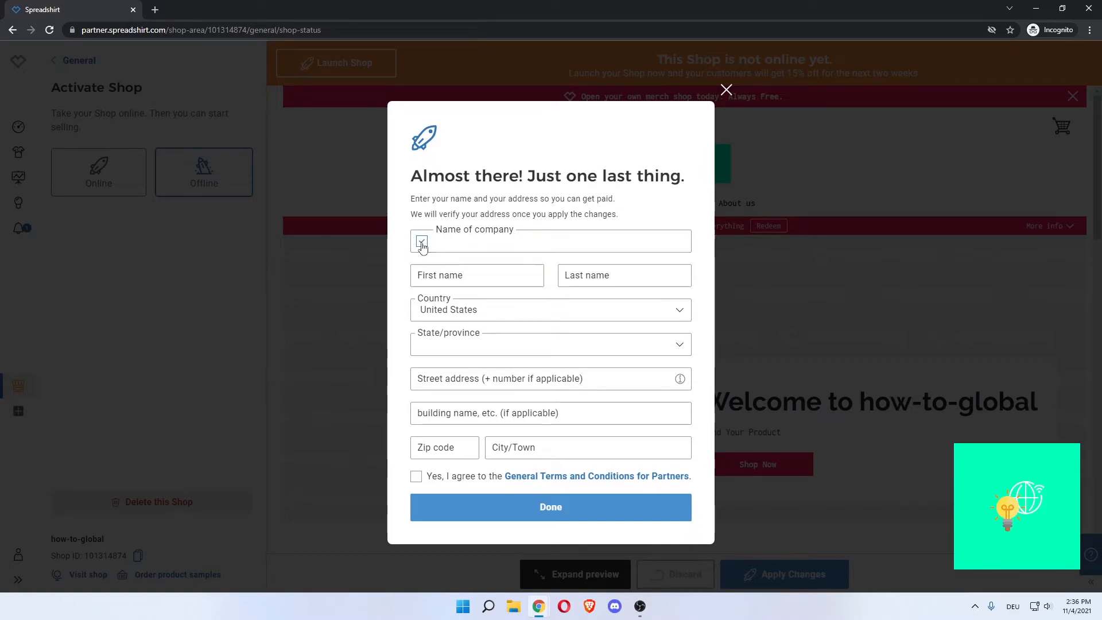
{"action": "left_click", "coordinate": [422, 242]}
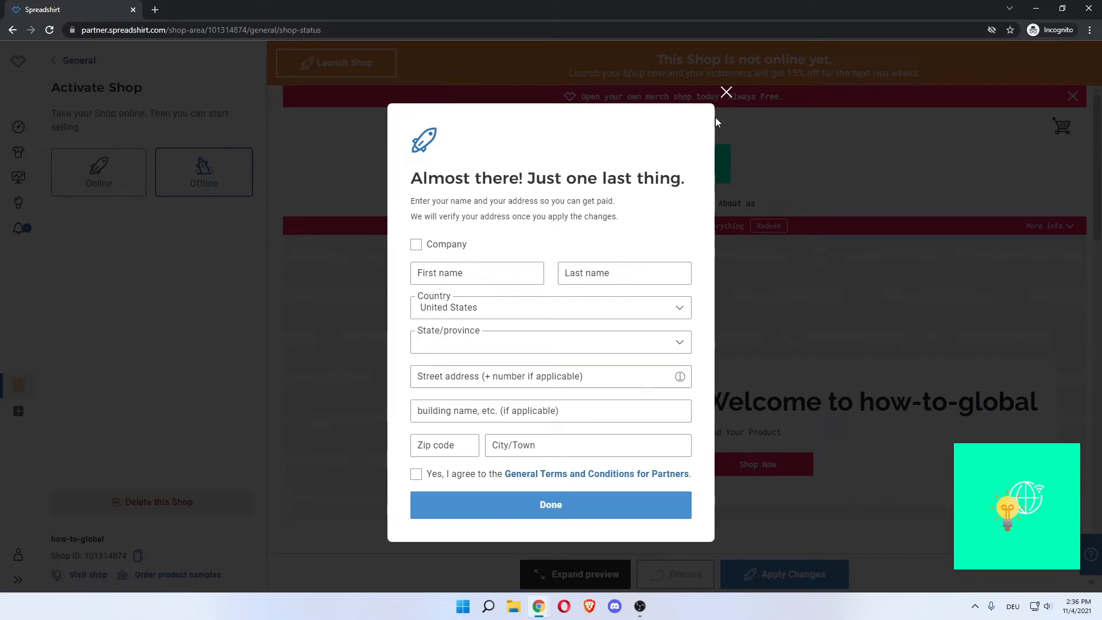
Step: Dismiss the name and address form for payments and go to the marketplace site spreadshirt.com
{"action": "left_click", "coordinate": [726, 93]}
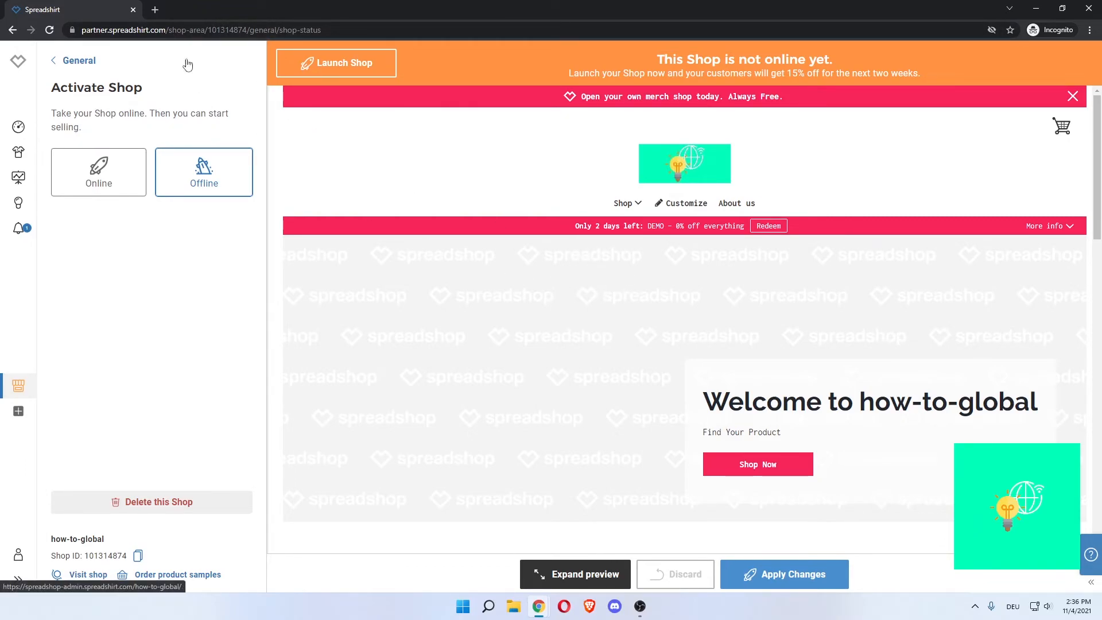
{"action": "left_click", "coordinate": [170, 34]}
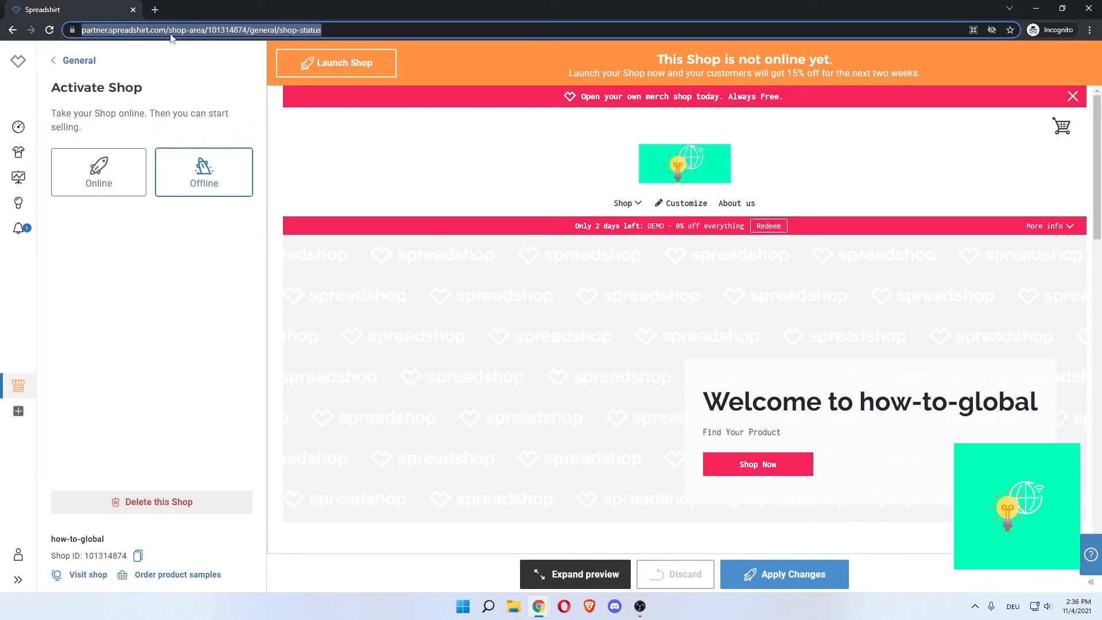
{"action": "type", "text": "spre"}
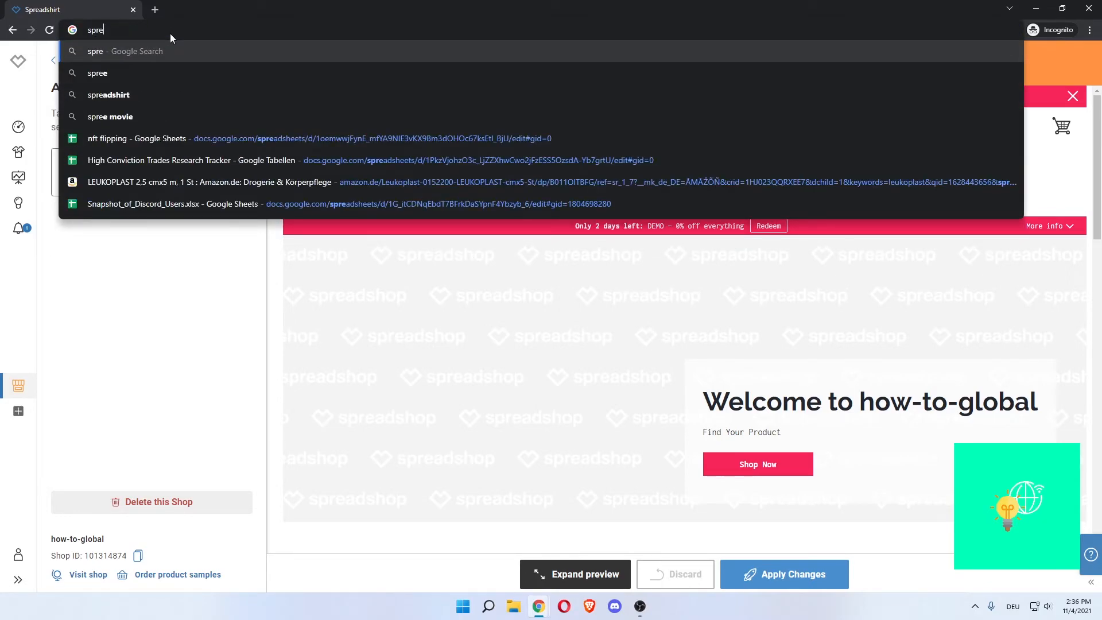
{"action": "type", "text": "adshirt.com"}
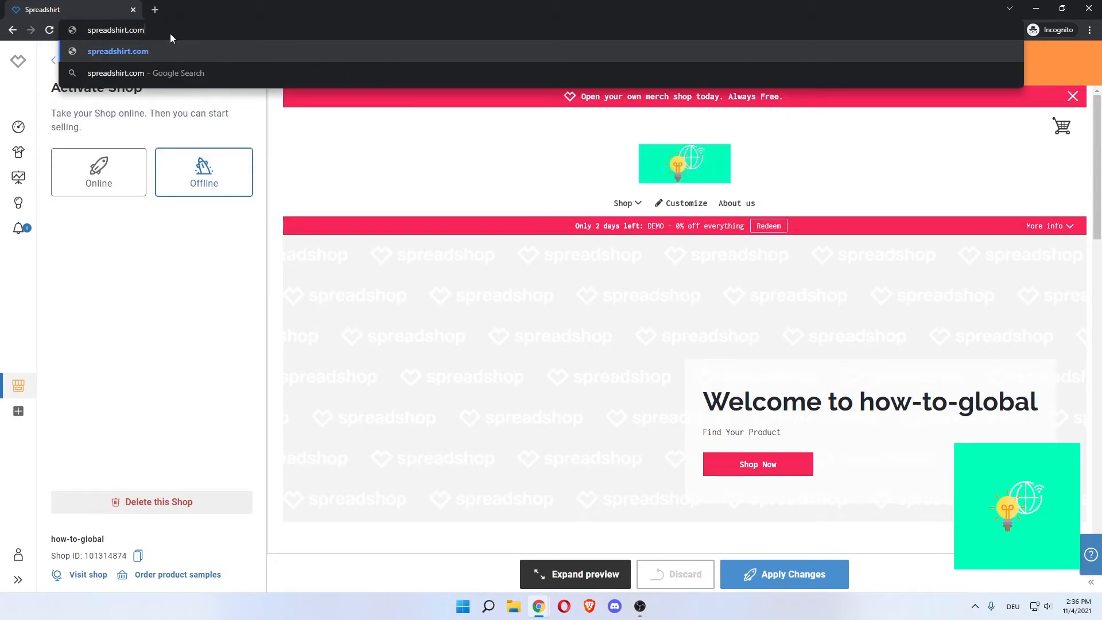
{"action": "key", "text": "Return"}
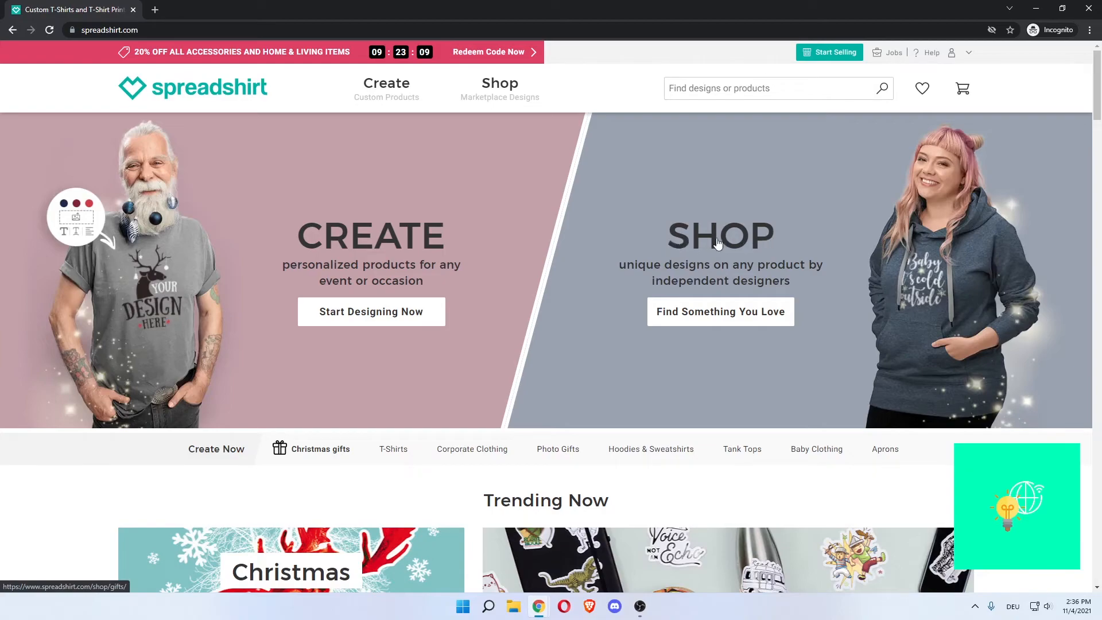
Step: Open the create-your-own product designer and dismiss its getting-started dialog to view the blank T-shirt
{"action": "mouse_move", "coordinate": [376, 112]}
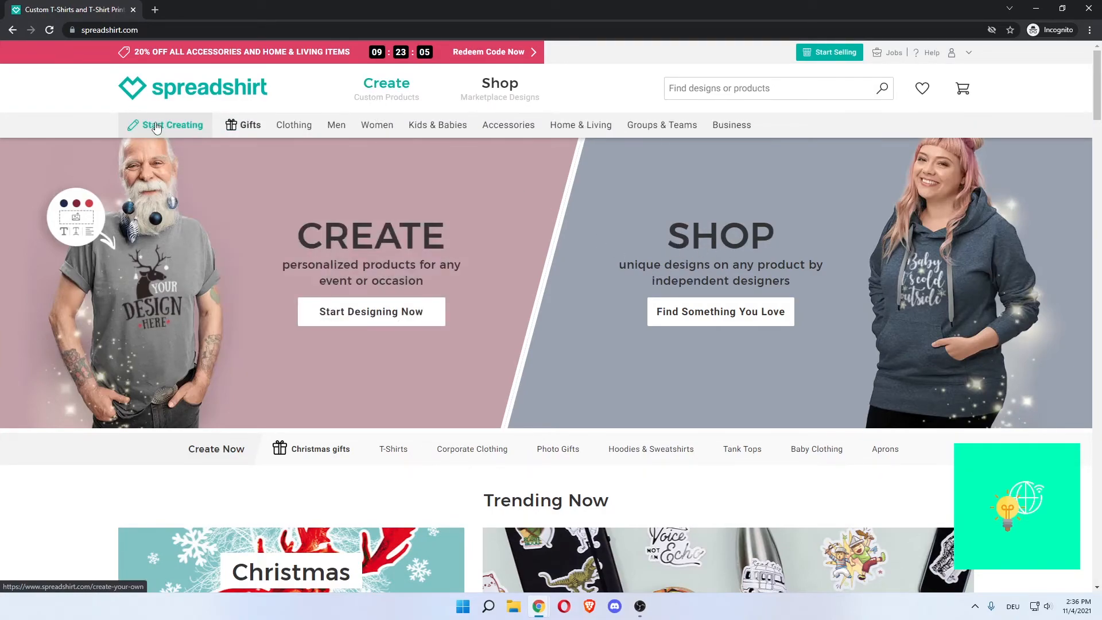
{"action": "left_click", "coordinate": [153, 125]}
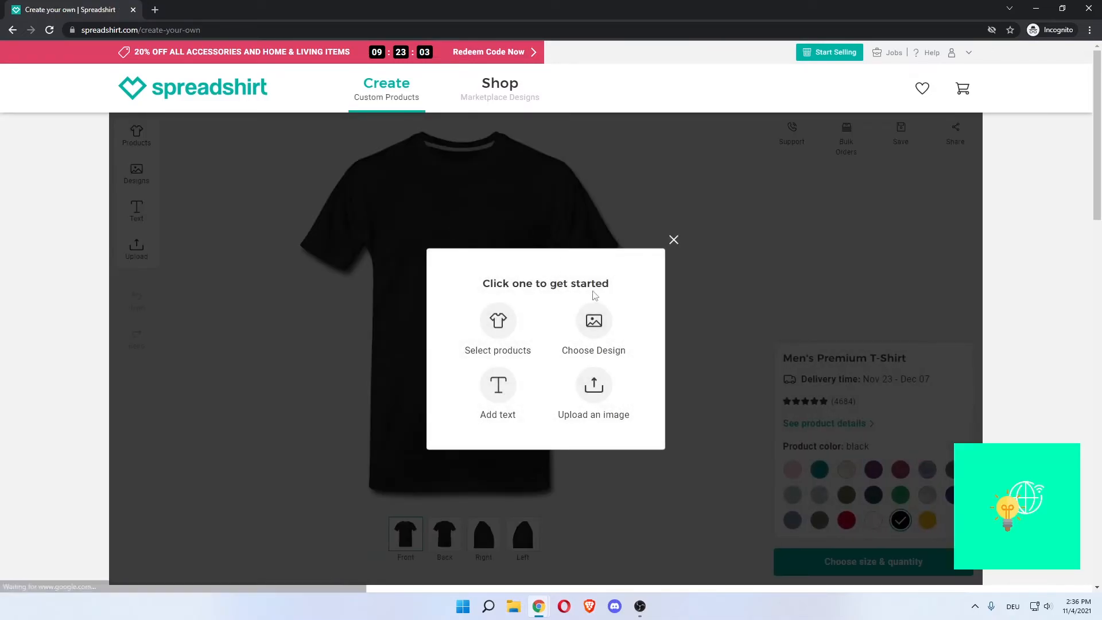
{"action": "left_click", "coordinate": [672, 240]}
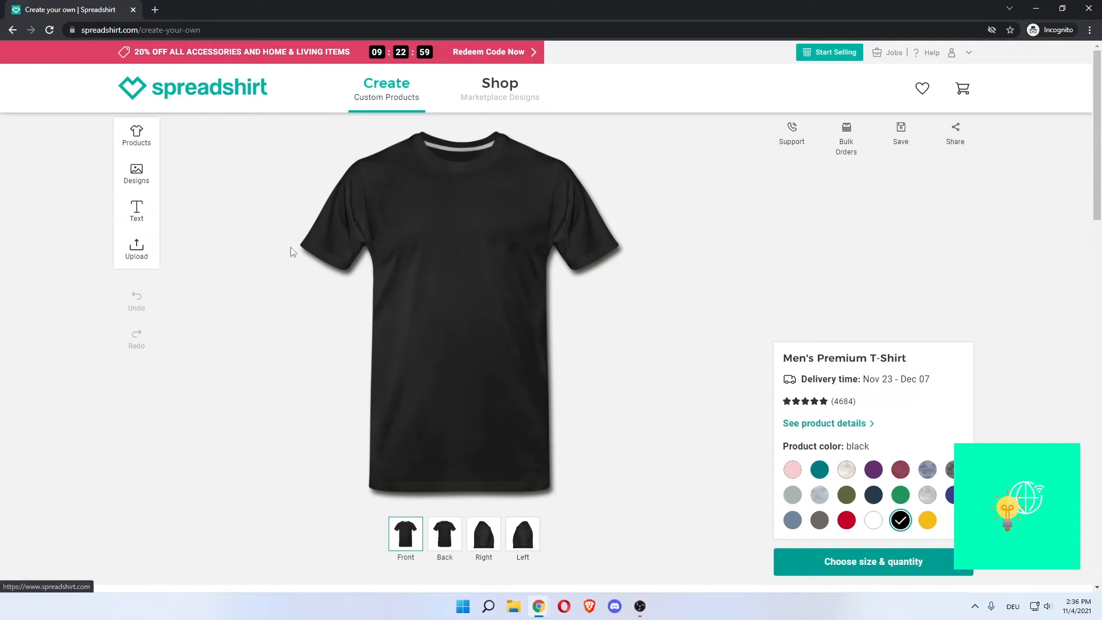
Step: Go to the marketplace designs, look through the product categories and open the Harry Potter collection from Bestsellers
{"action": "left_click", "coordinate": [492, 96]}
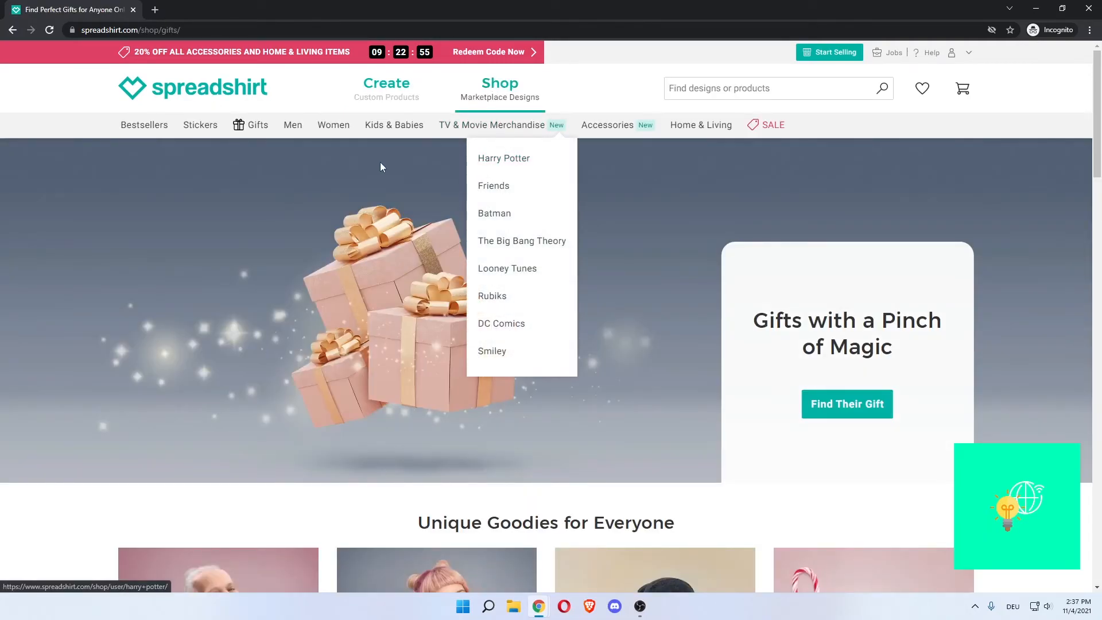
{"action": "mouse_move", "coordinate": [127, 133]}
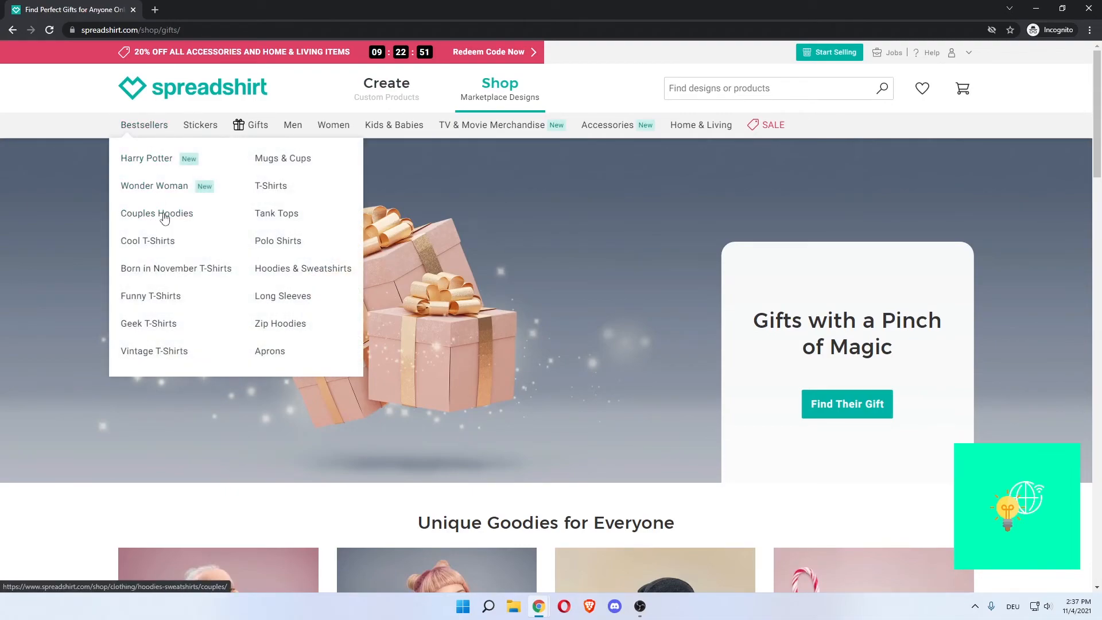
{"action": "mouse_move", "coordinate": [332, 131]}
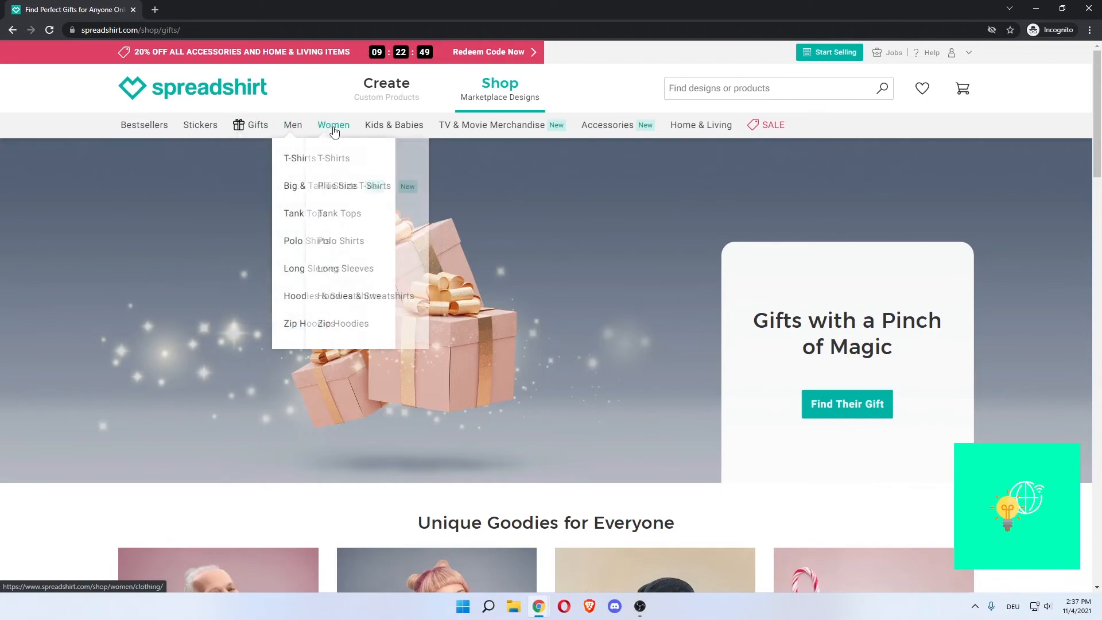
{"action": "mouse_move", "coordinate": [613, 129]}
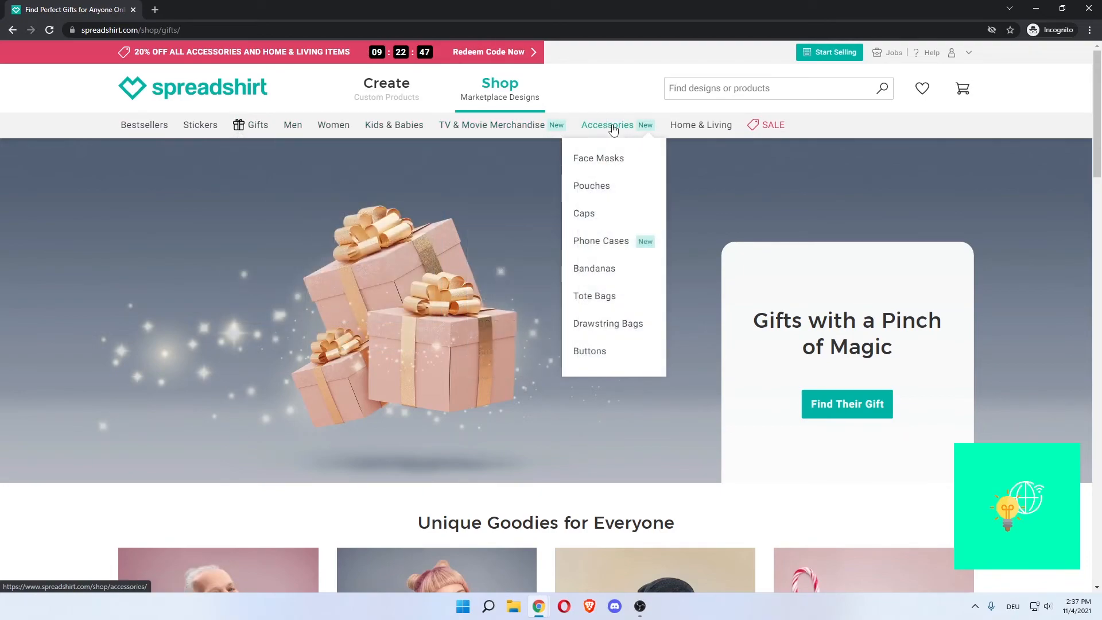
{"action": "left_click", "coordinate": [145, 125]}
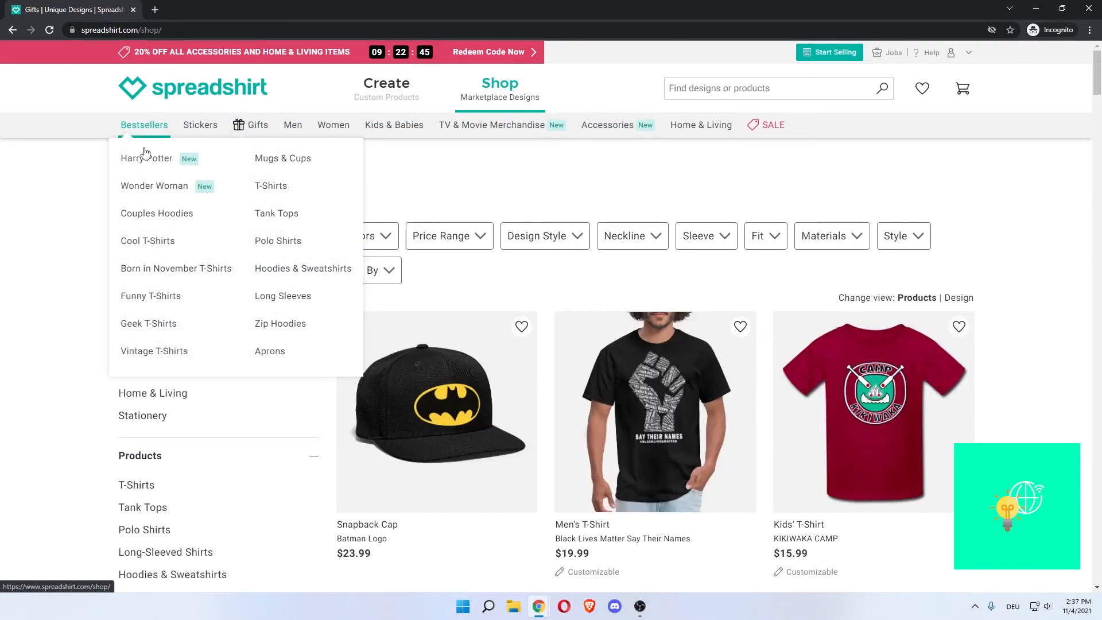
{"action": "left_click", "coordinate": [147, 158]}
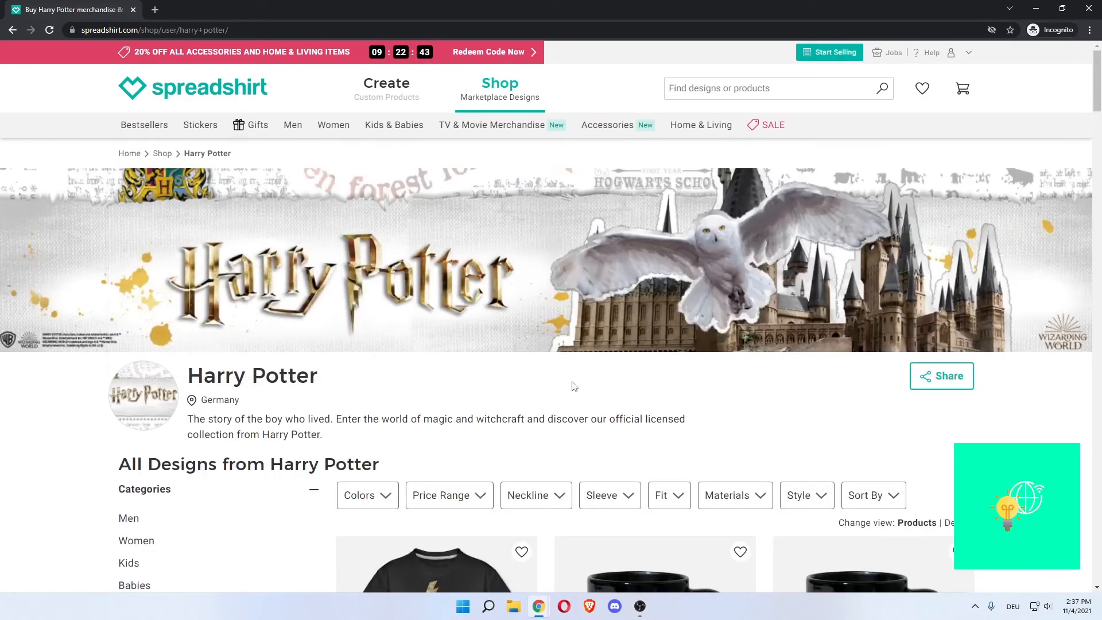
Step: Browse the Harry Potter designs and open the Men's Hoodie with the Hogwarts Coat of Arms
{"action": "scroll", "coordinate": [574, 386], "scroll_direction": "down", "scroll_amount": 3}
{"action": "left_click_drag", "start_coordinate": [288, 242], "coordinate": [504, 247]}
{"action": "left_click", "coordinate": [503, 247]}
{"action": "scroll", "coordinate": [503, 247], "scroll_direction": "down", "scroll_amount": 3}
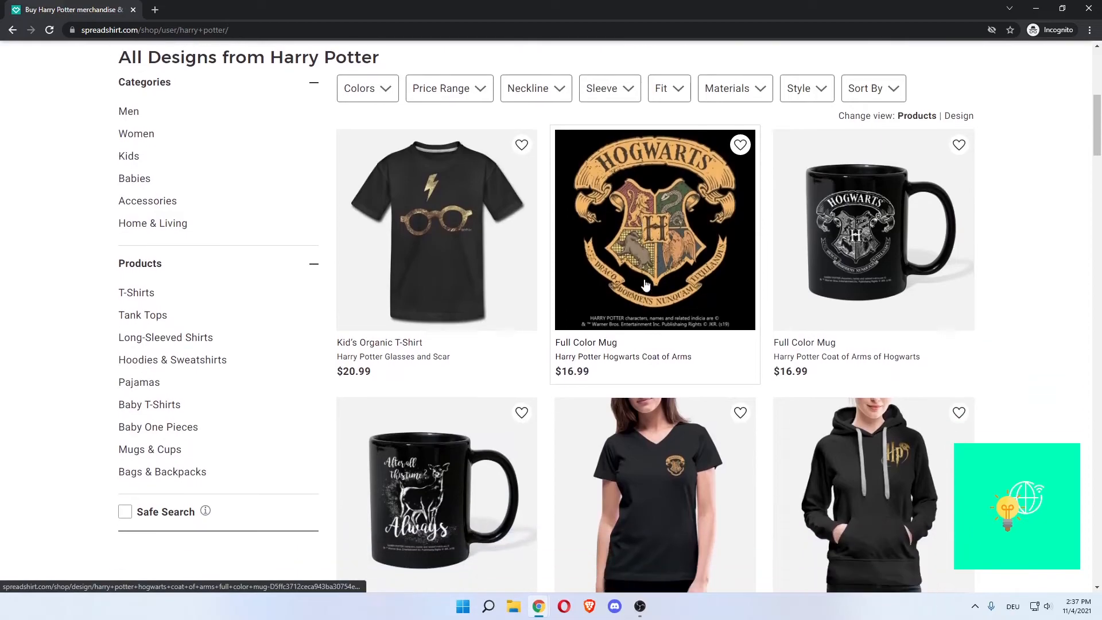
{"action": "scroll", "coordinate": [643, 285], "scroll_direction": "down", "scroll_amount": 3}
{"action": "scroll", "coordinate": [451, 361], "scroll_direction": "down", "scroll_amount": 5}
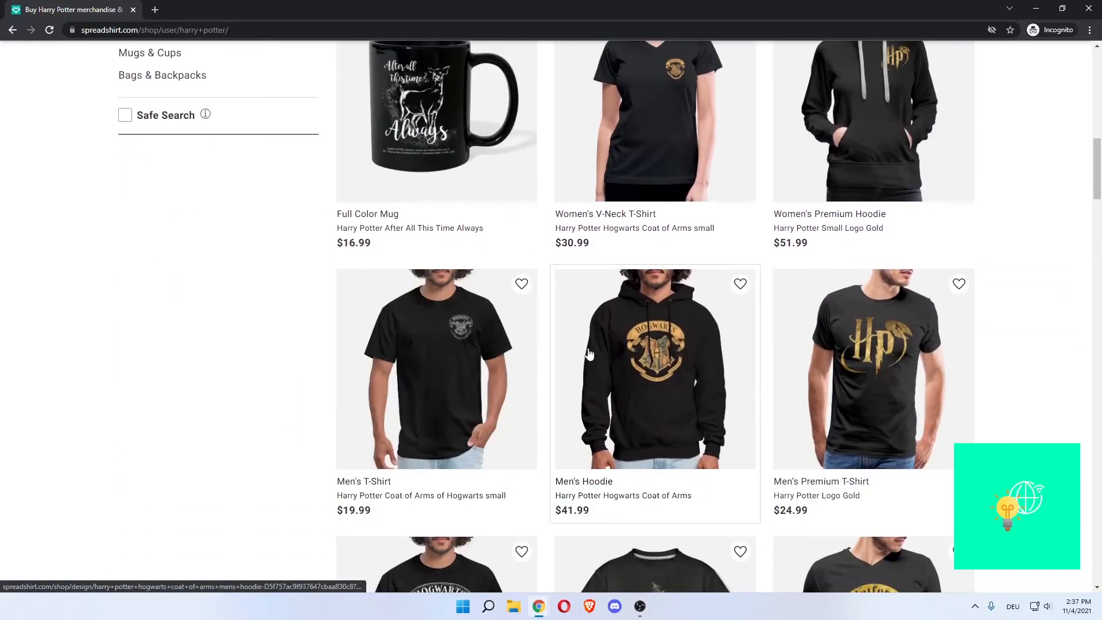
{"action": "left_click", "coordinate": [643, 344]}
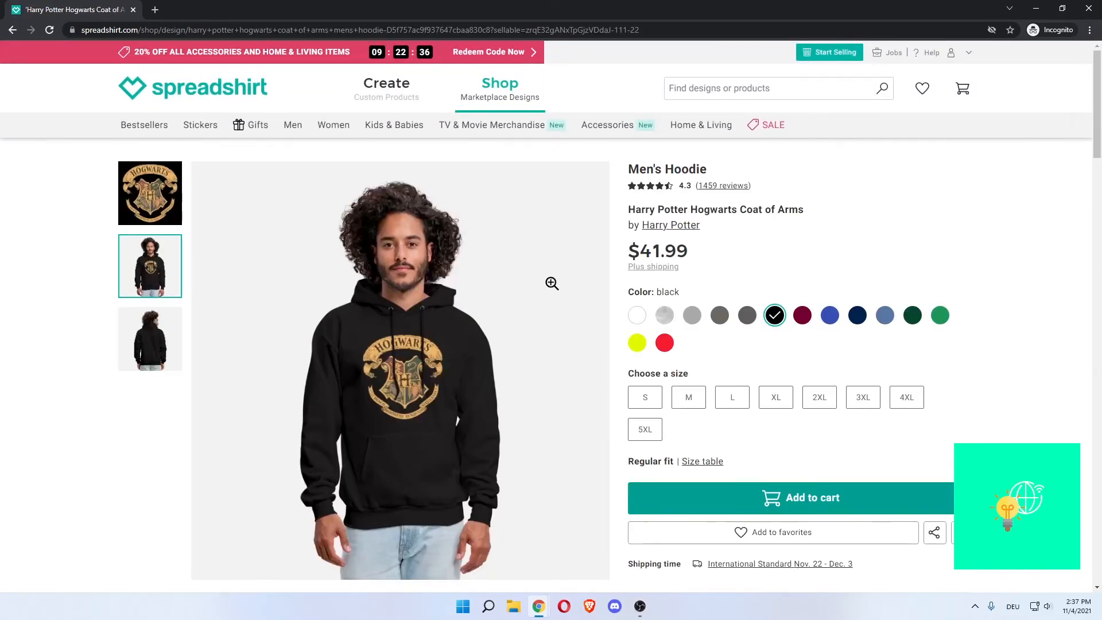
Step: View the hoodie's back and its design image, try heather gray, and set the color to forest green
{"action": "scroll", "coordinate": [770, 252], "scroll_direction": "down", "scroll_amount": 1}
{"action": "left_click_drag", "start_coordinate": [699, 197], "coordinate": [626, 194]}
{"action": "left_click", "coordinate": [626, 194]}
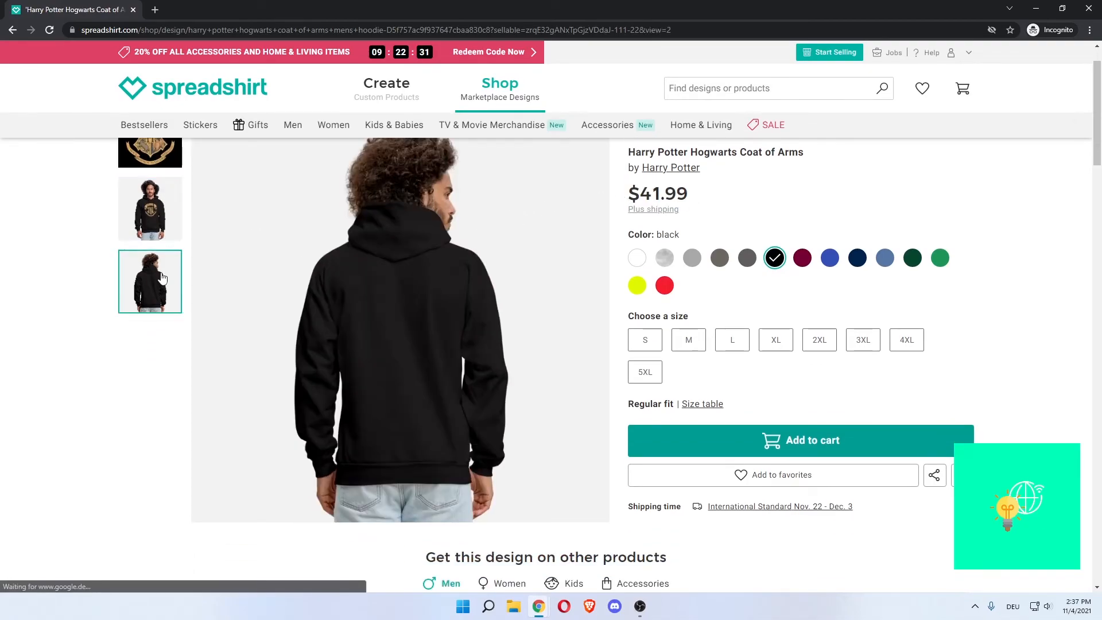
{"action": "left_click", "coordinate": [155, 154]}
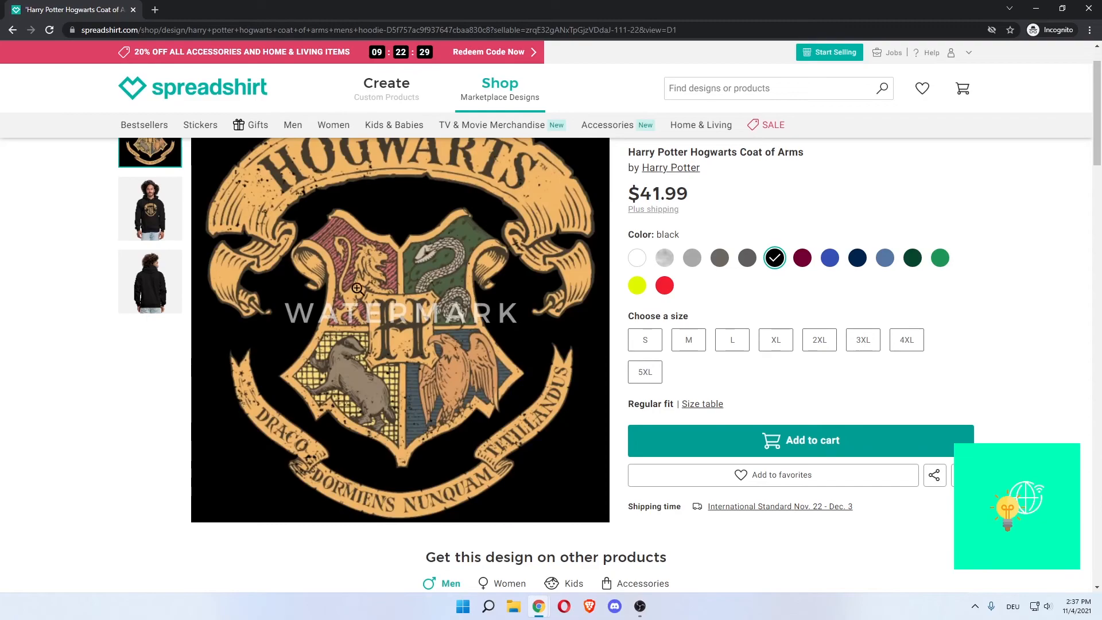
{"action": "left_click", "coordinate": [666, 259]}
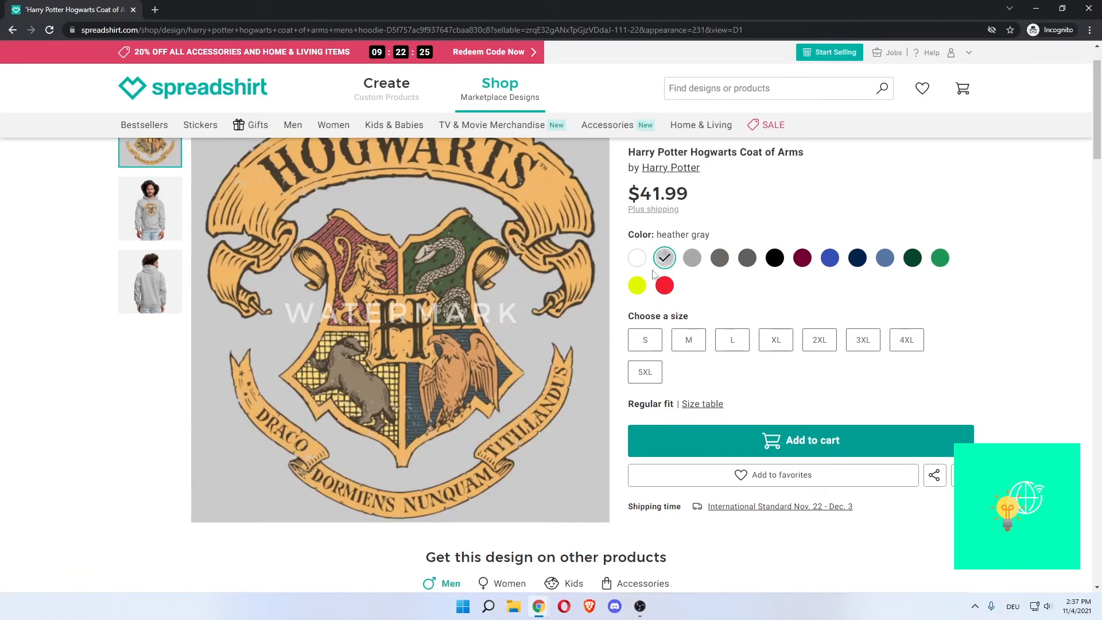
{"action": "left_click", "coordinate": [912, 259]}
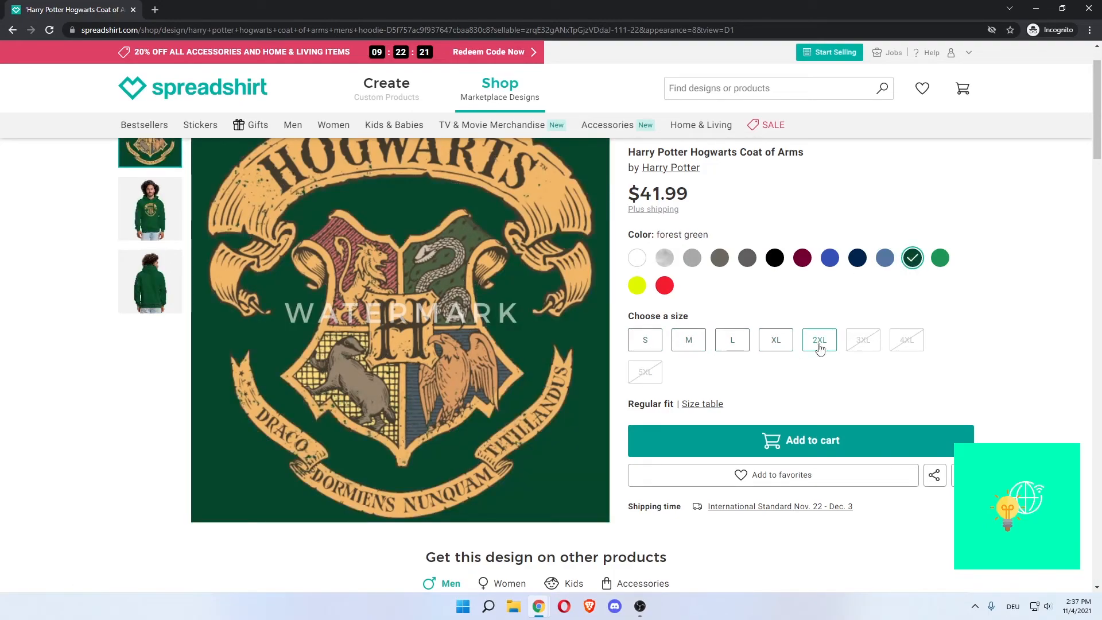
Step: Open the hoodie's size table and examine the measurements for sizes S and M and the fit example
{"action": "scroll", "coordinate": [788, 416], "scroll_direction": "down", "scroll_amount": 3}
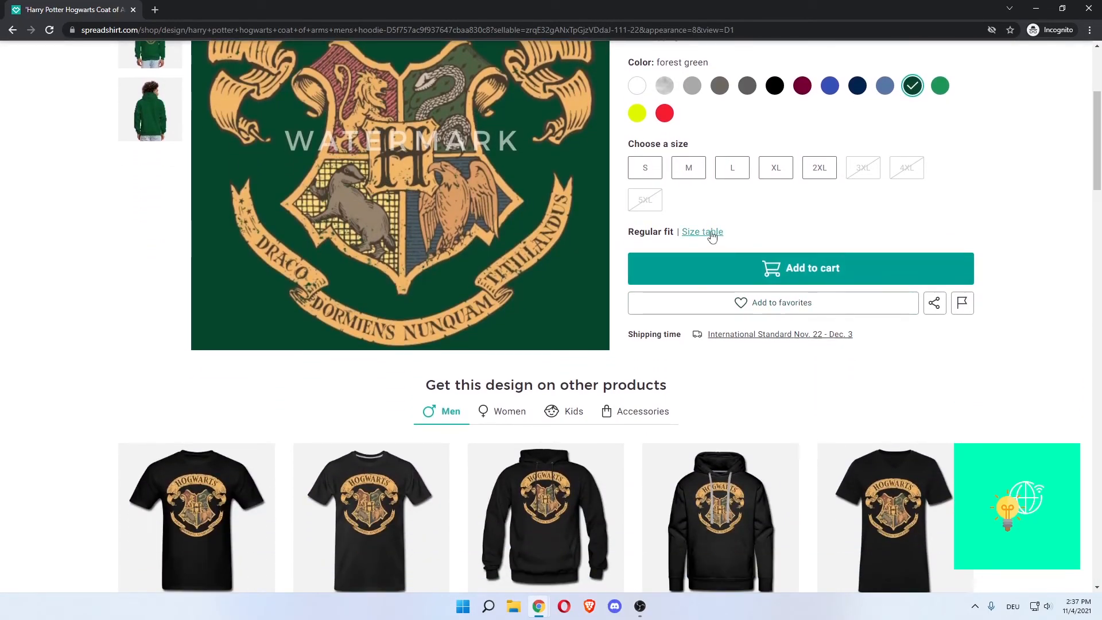
{"action": "scroll", "coordinate": [756, 234], "scroll_direction": "up", "scroll_amount": 2}
{"action": "left_click_drag", "start_coordinate": [628, 345], "coordinate": [645, 345]}
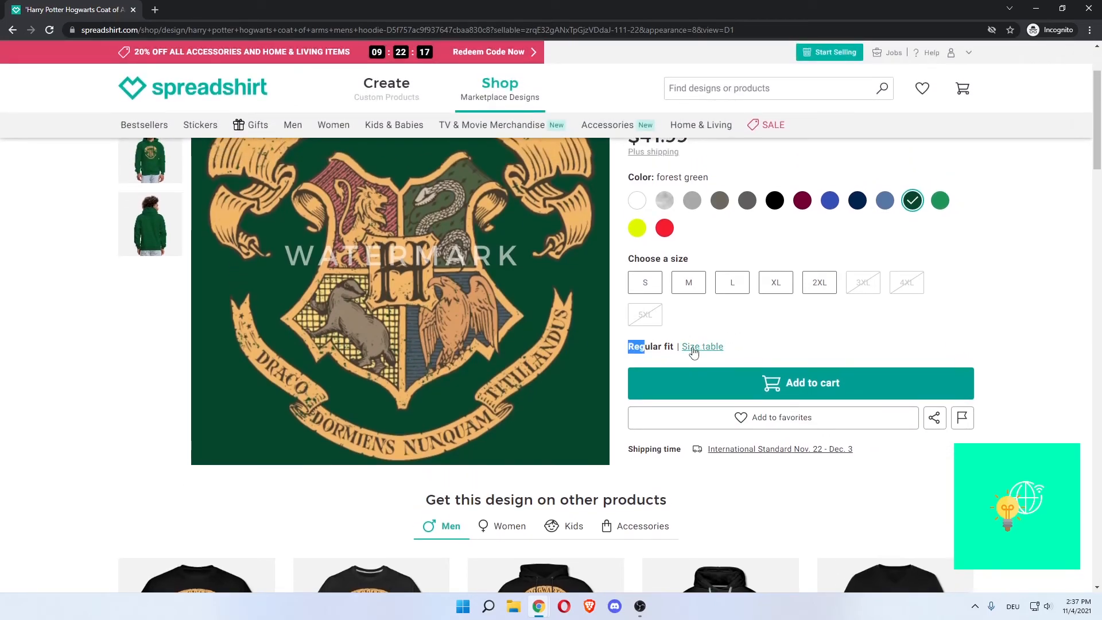
{"action": "scroll", "coordinate": [691, 350], "scroll_direction": "down", "scroll_amount": 2}
{"action": "left_click", "coordinate": [702, 255]}
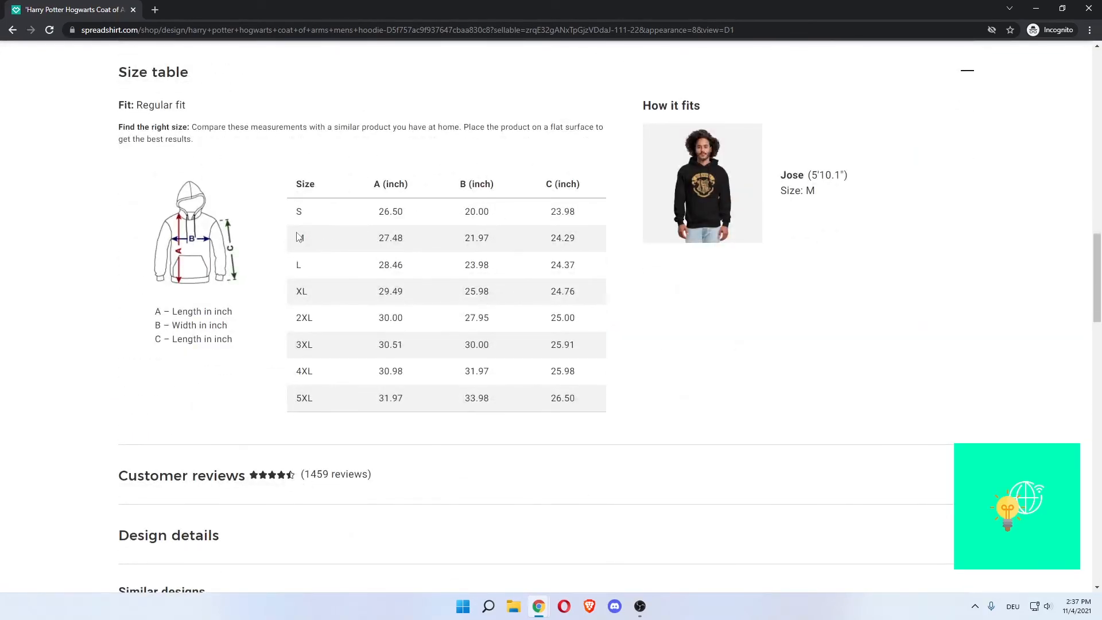
{"action": "left_click_drag", "start_coordinate": [378, 238], "coordinate": [502, 242]}
{"action": "left_click", "coordinate": [703, 291]}
{"action": "scroll", "coordinate": [765, 327], "scroll_direction": "up", "scroll_amount": 2}
{"action": "left_click_drag", "start_coordinate": [453, 326], "coordinate": [497, 330]}
{"action": "left_click", "coordinate": [385, 325]}
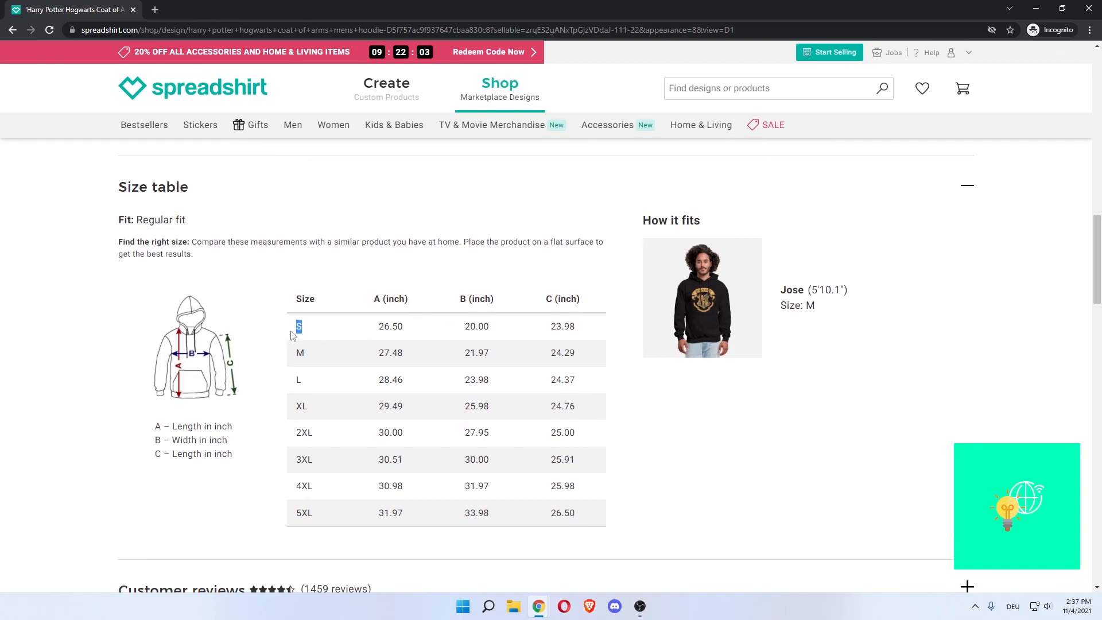
Step: Choose size M, add the forest green hoodie to the cart, then review the shopping cart and close it
{"action": "scroll", "coordinate": [687, 394], "scroll_direction": "up", "scroll_amount": 17}
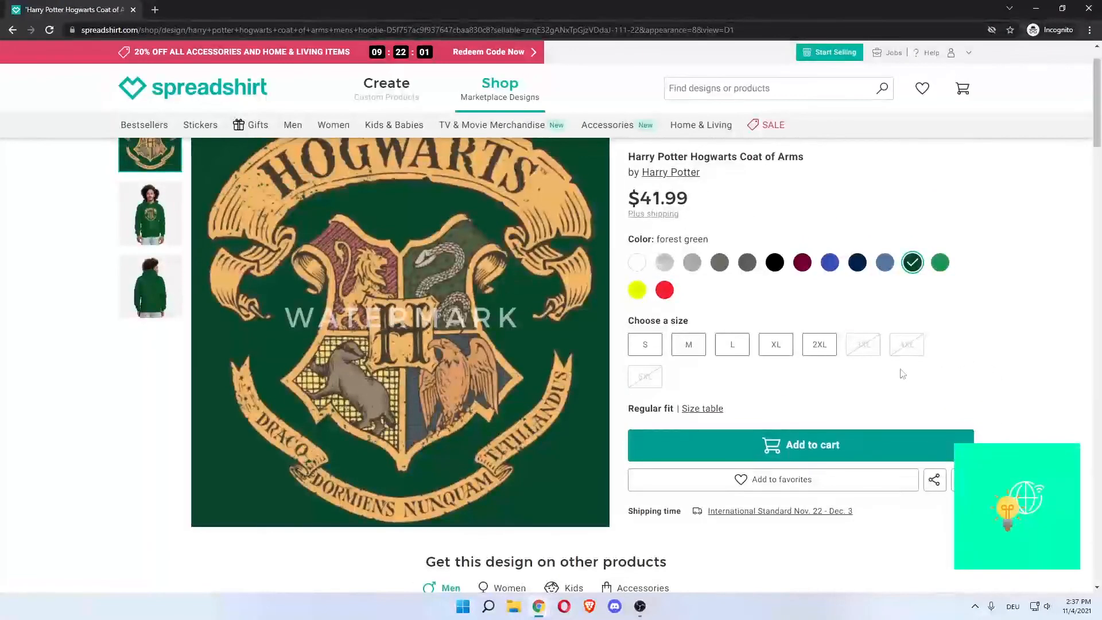
{"action": "left_click", "coordinate": [689, 345]}
{"action": "left_click", "coordinate": [793, 445]}
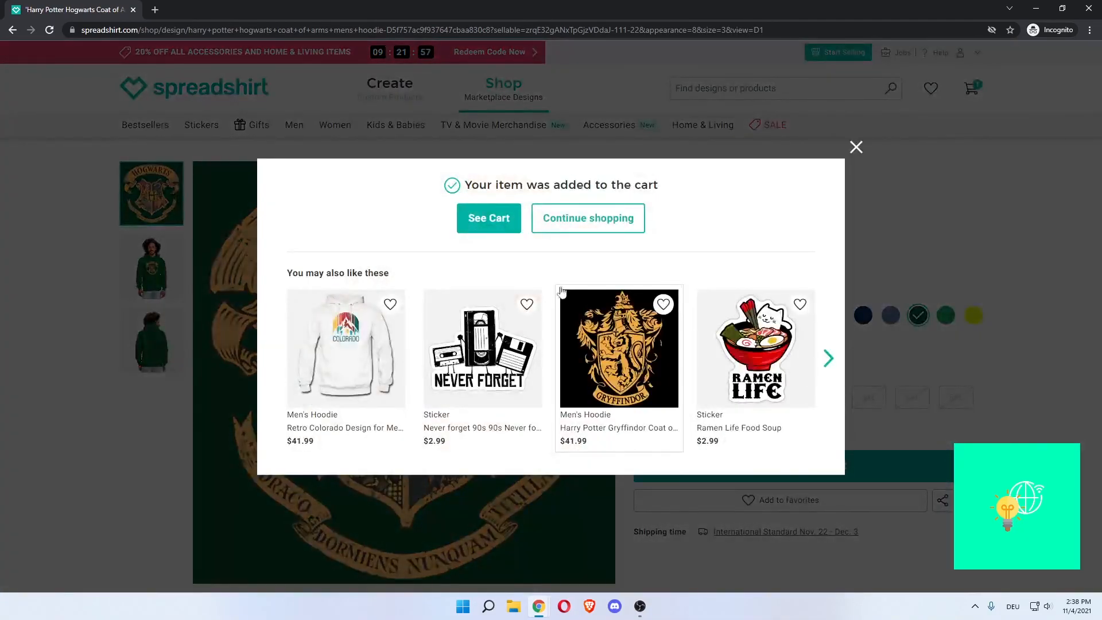
{"action": "left_click", "coordinate": [486, 237]}
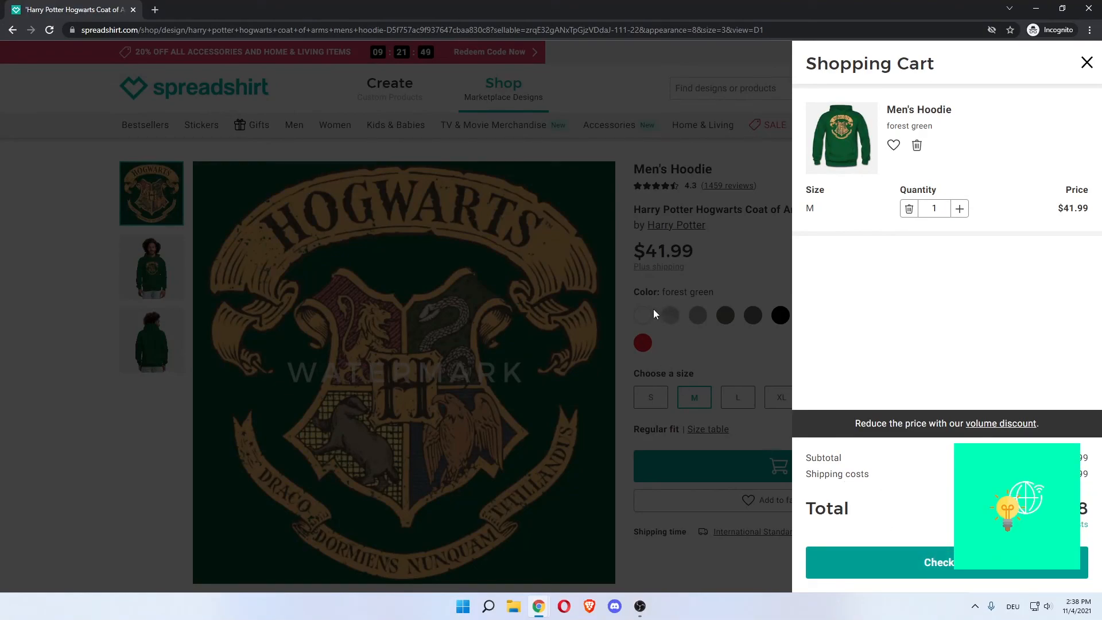
{"action": "left_click", "coordinate": [1086, 64]}
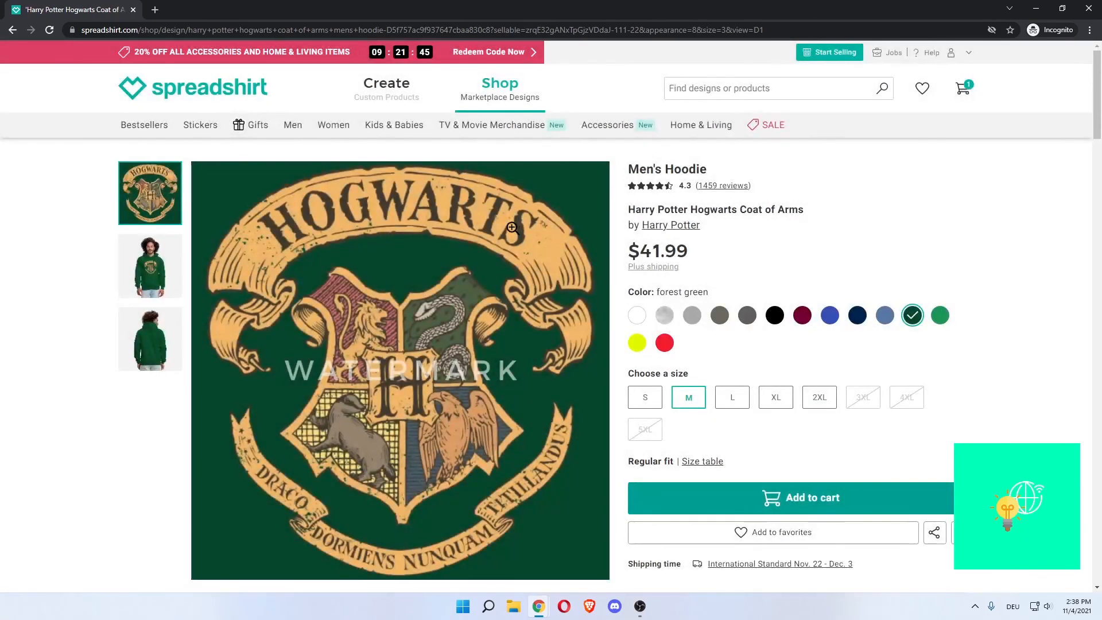